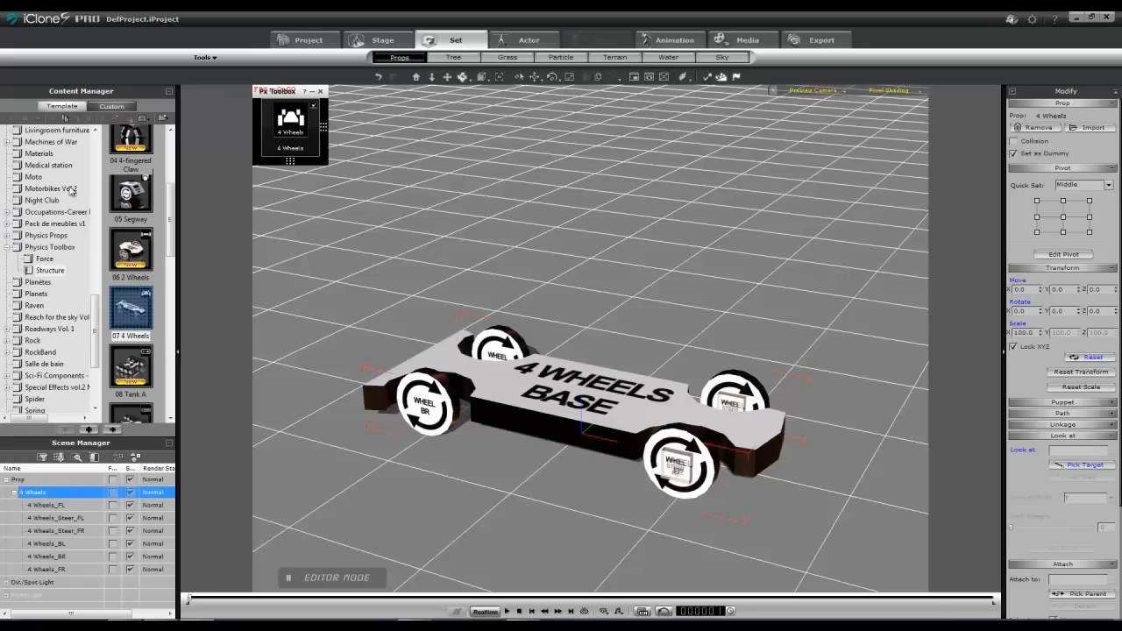
Select the 4 Wheels_FL part as a naming reference, and in 3DXchange rename the car's wheel03_pivot node as Wheel_BL.
left_click(42, 248)
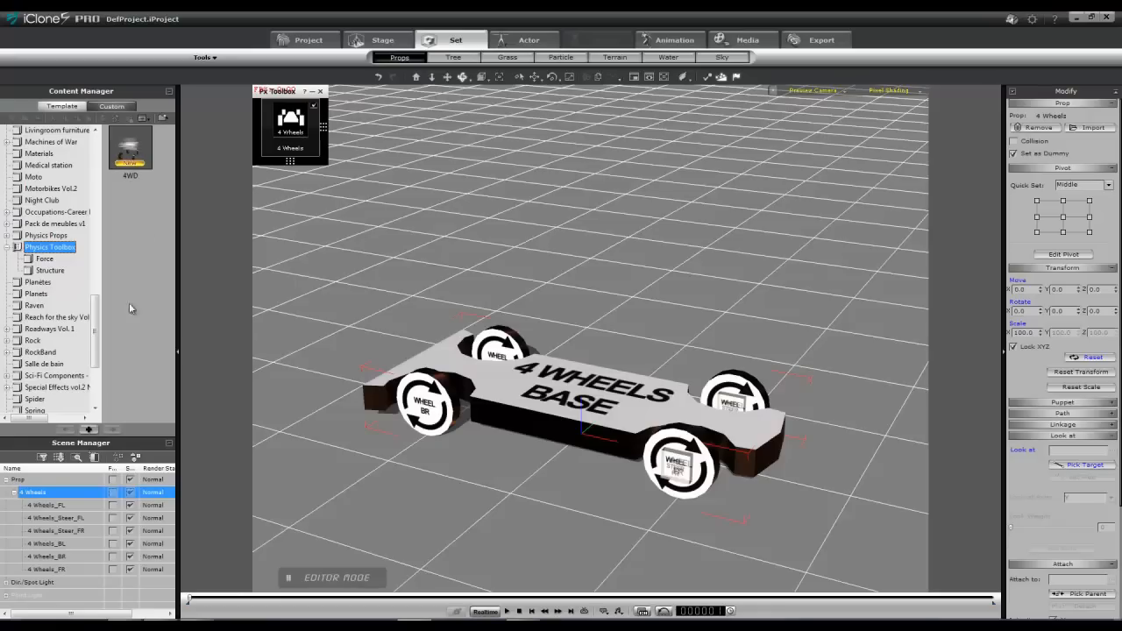
left_click(41, 507)
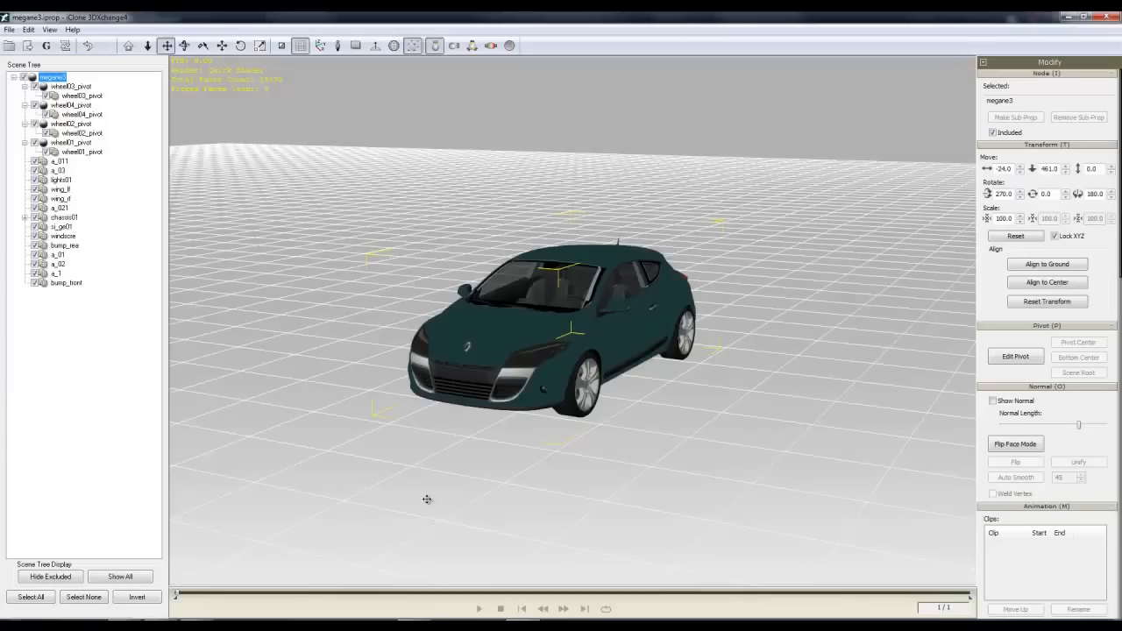
left_click(69, 87)
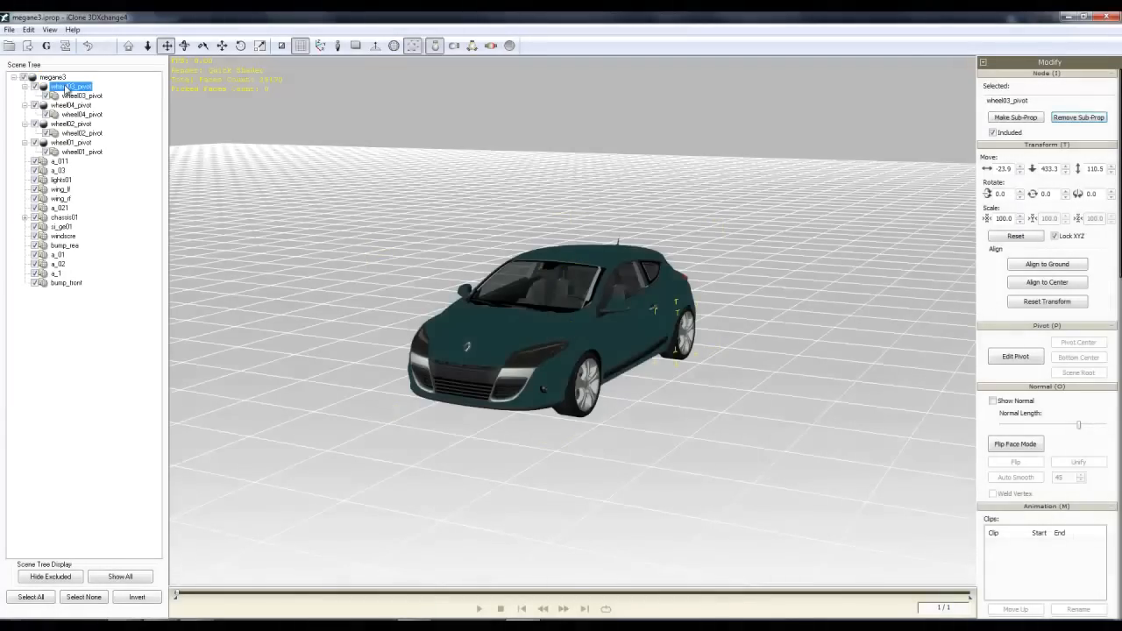
left_click(70, 88)
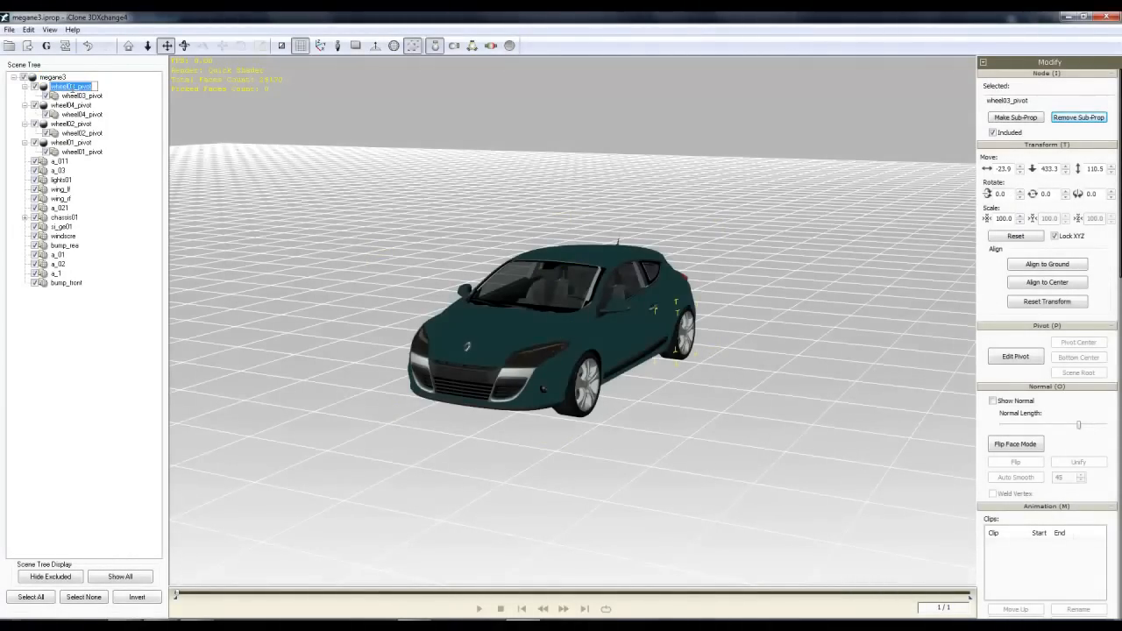
type("Wheels")
key("BackSpace")
type("_BL")
key("Return")
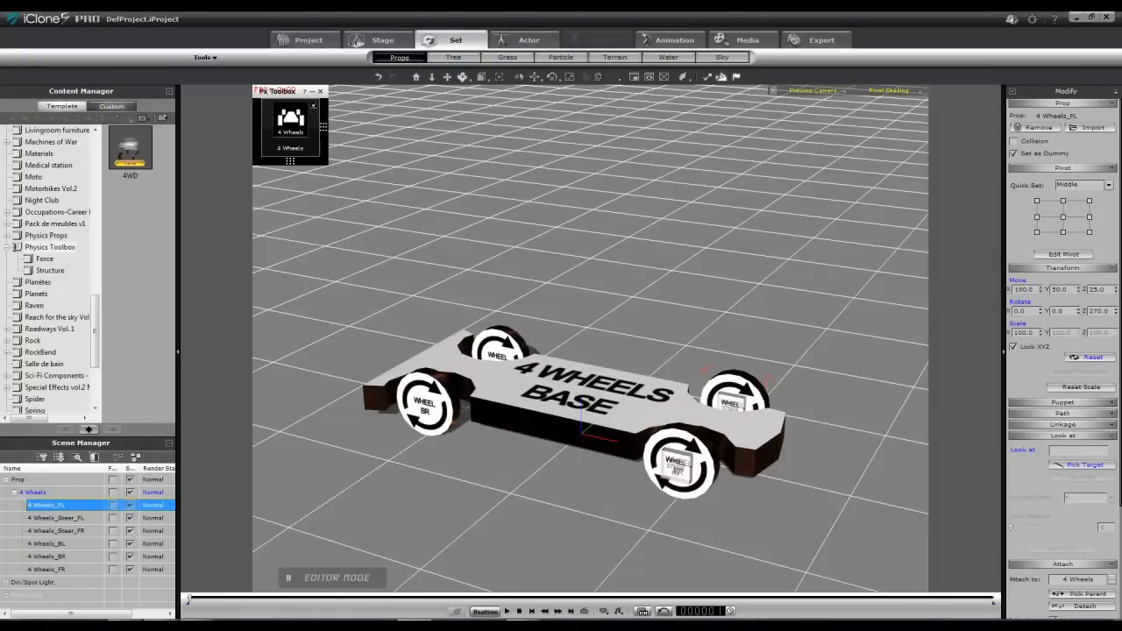
Return to 3DXchange and correct the renamed back-left wheel node's name to Wheels_BL.
left_click(542, 566)
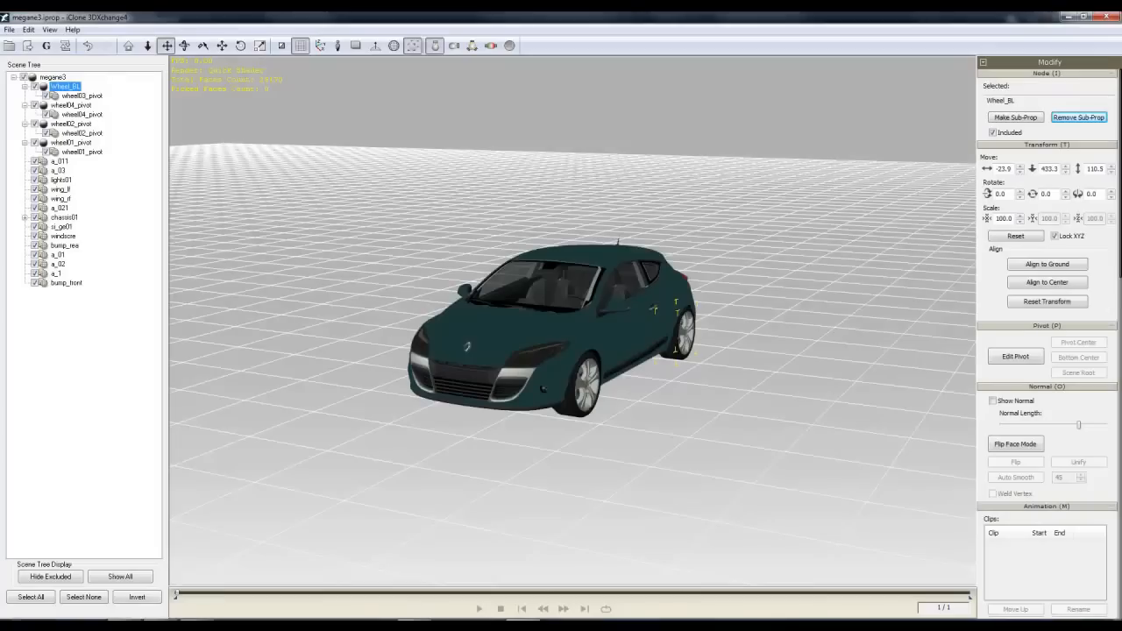
left_click(63, 90)
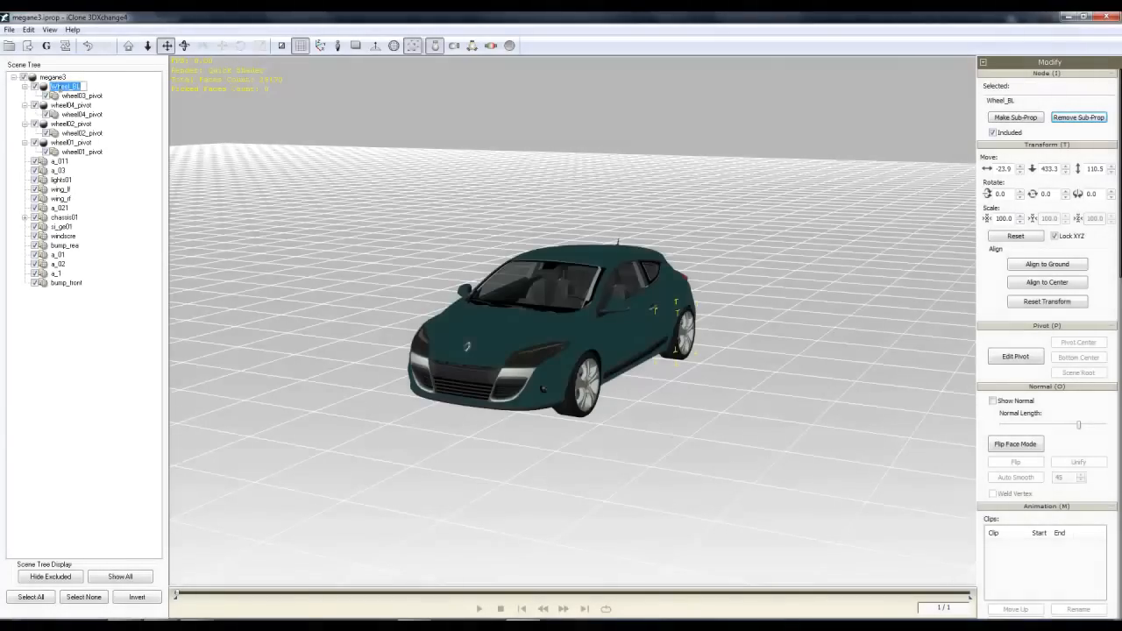
left_click(70, 86)
type("s")
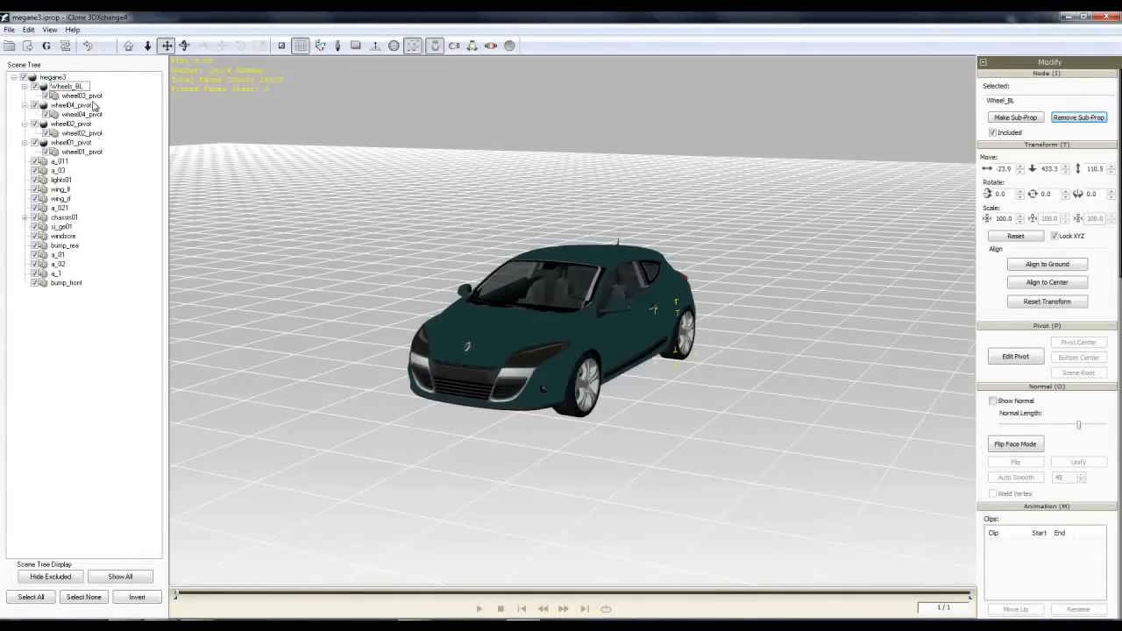
key("Return")
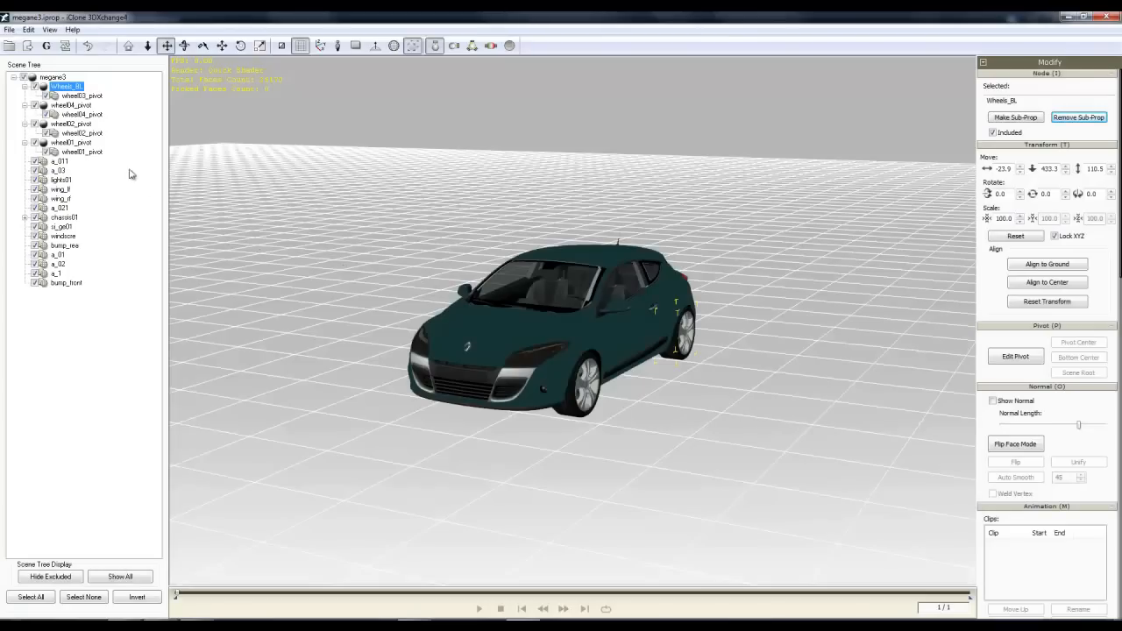
Rename the wheel04_pivot node in the scene tree as Whells_BR.
left_click(61, 107)
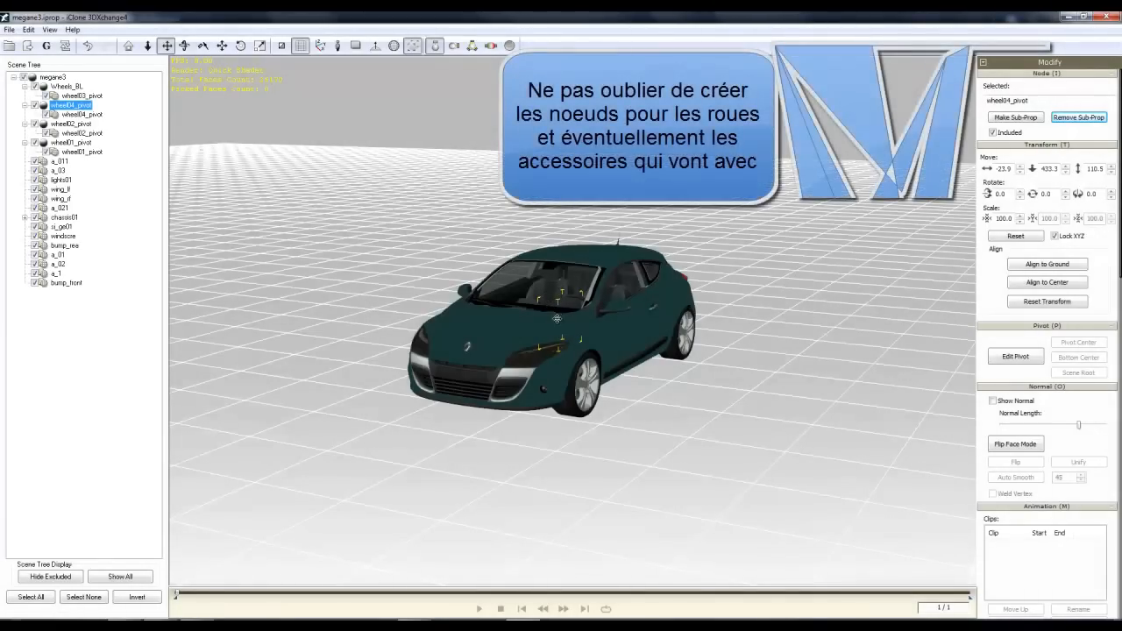
left_click(72, 107)
type("We")
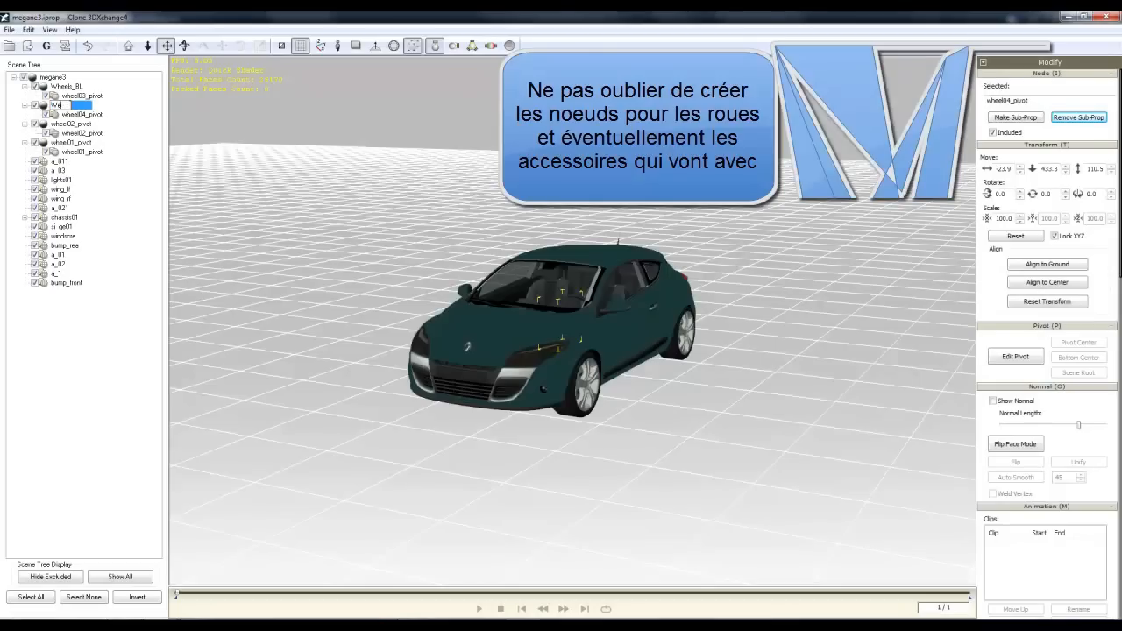
type("elsel")
type("s_BR")
key("Return")
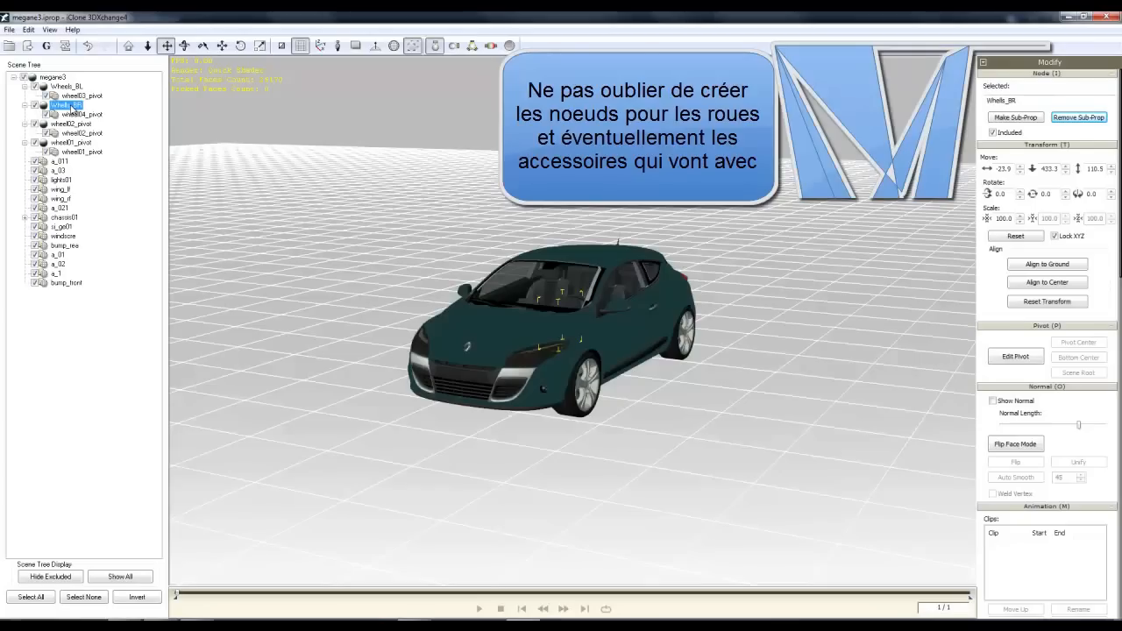
Rename the wheel02_pivot node in the scene tree as Wheels_FL.
left_click(58, 126)
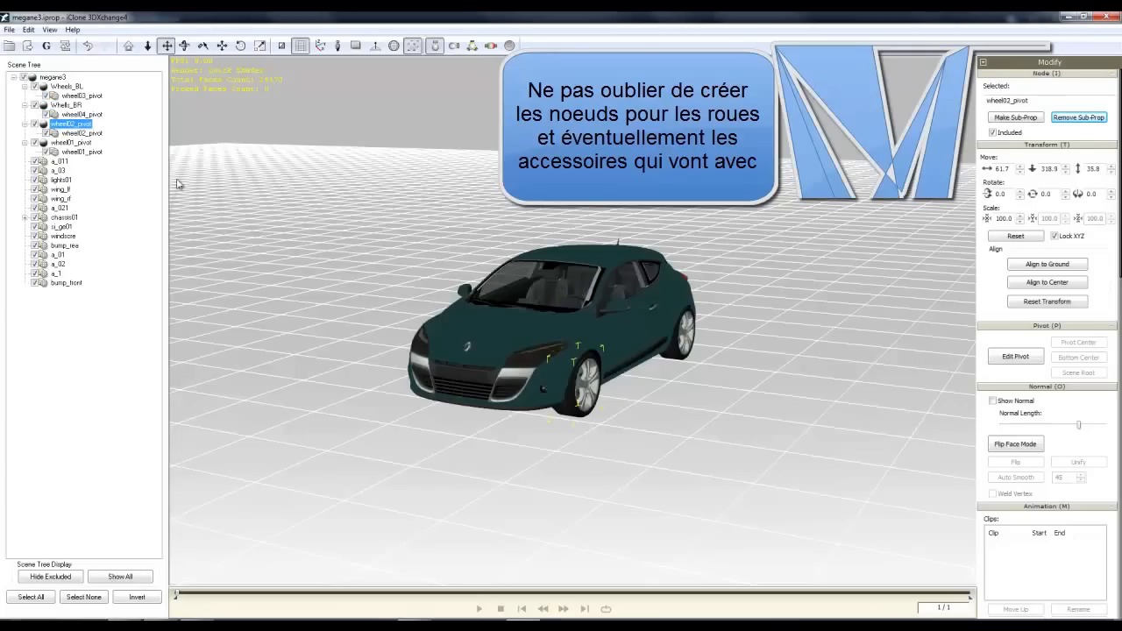
left_click(58, 126)
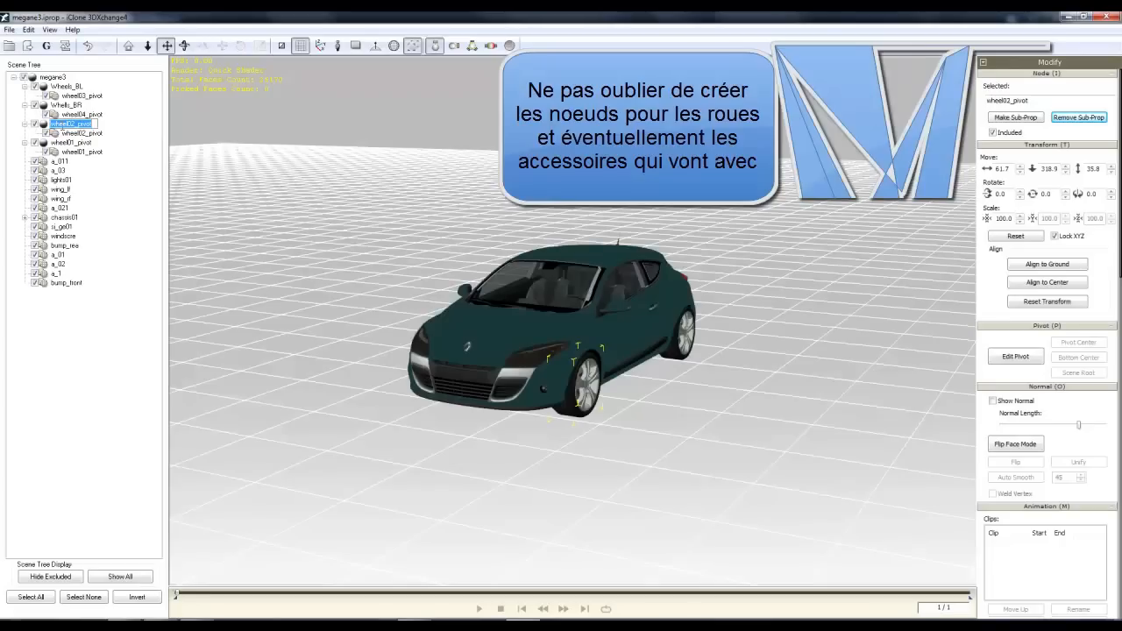
type("W")
type("heel")
type("ls")
type("_")
type("FL")
key("Return")
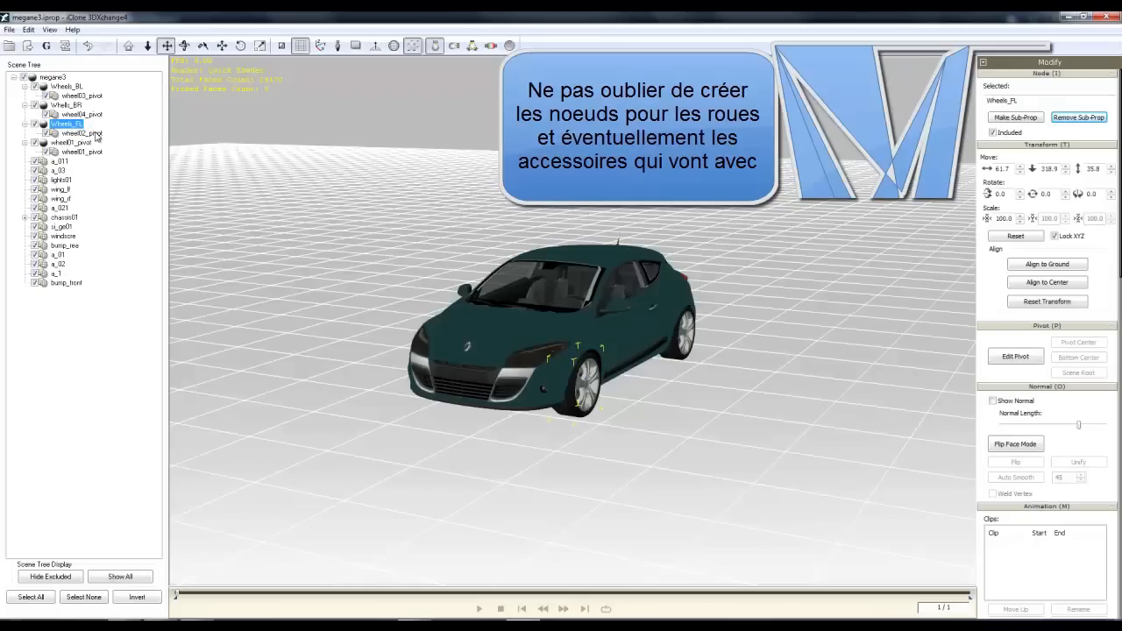
Rename the wheel01_pivot node in the scene tree as Wheels_FR.
left_click(68, 142)
left_click(57, 143)
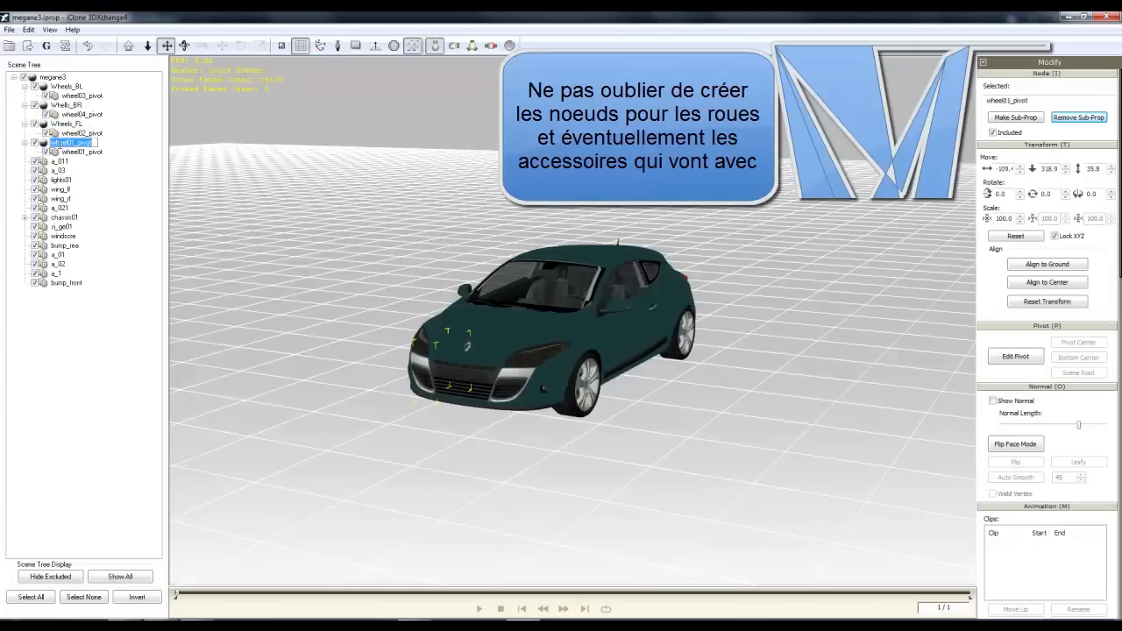
type("Wh")
type("eels")
type("_")
type("0")
type("R")
key("BackSpace")
key("BackSpace")
type("FR")
key("Return")
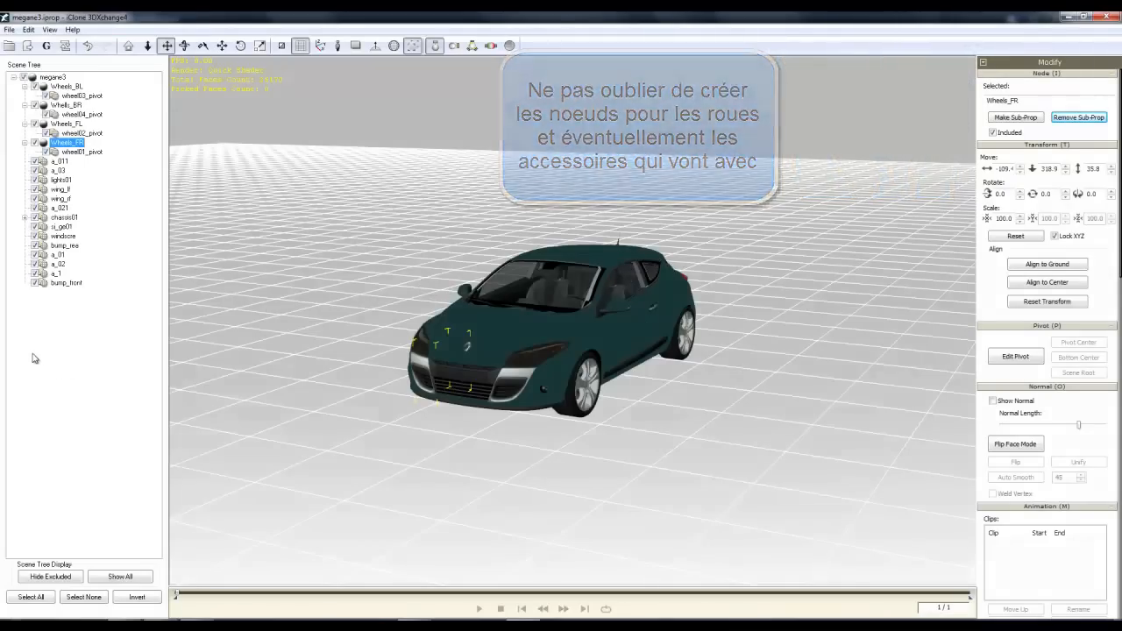
Export the whole megane3 prop for iClone 5 to the iClone content folder, and close 3DXchange without exporting again.
left_click(51, 77)
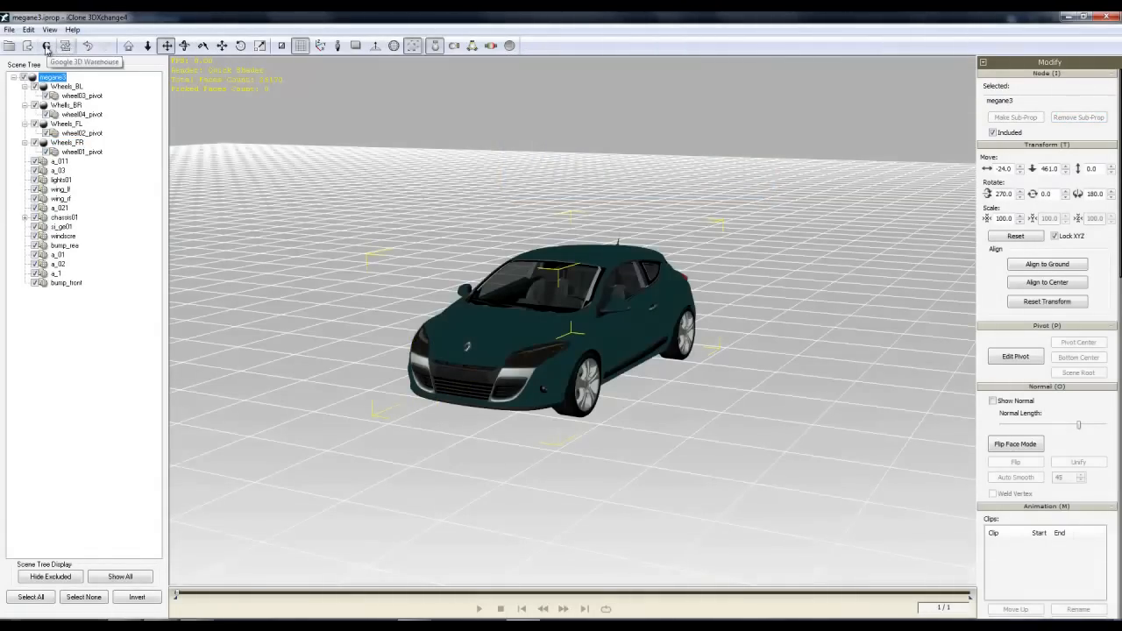
left_click(27, 46)
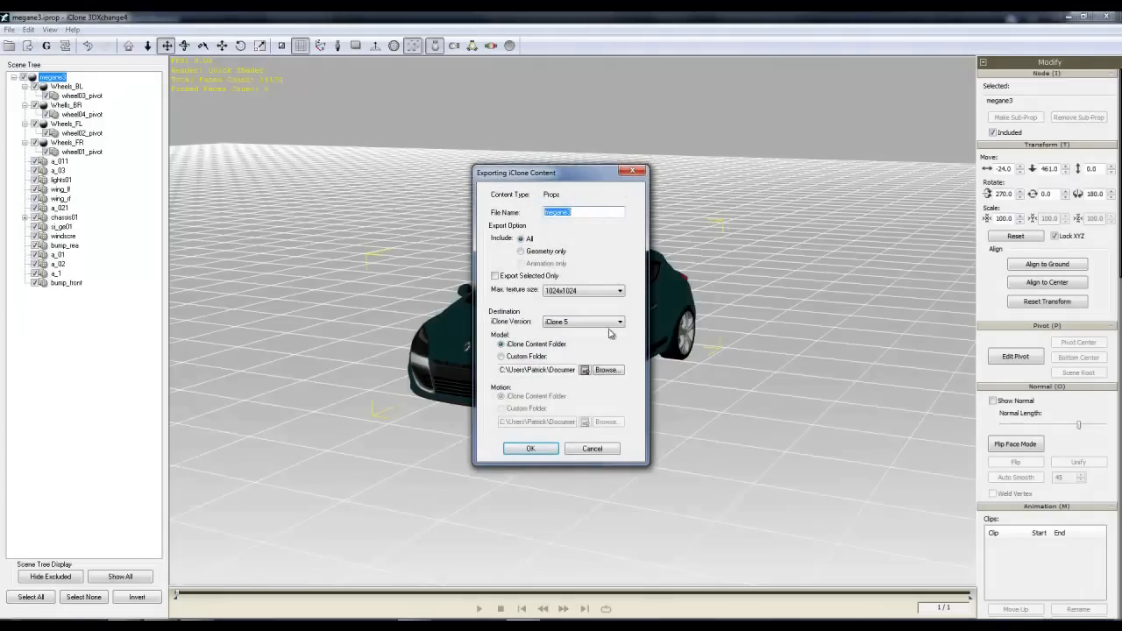
left_click(523, 450)
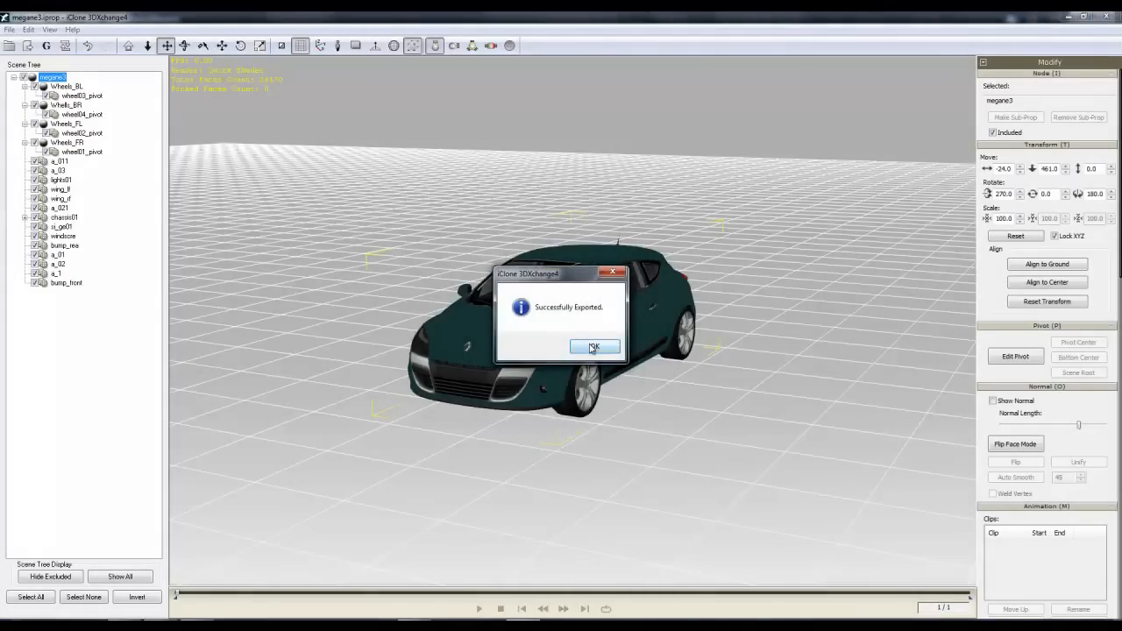
left_click(593, 348)
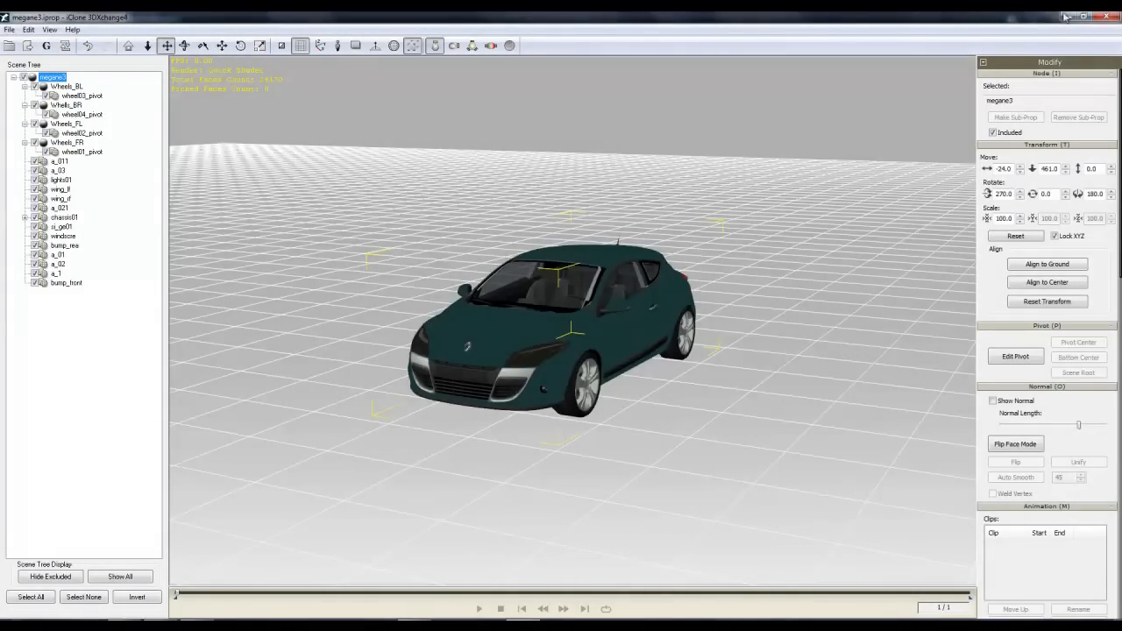
left_click(1106, 17)
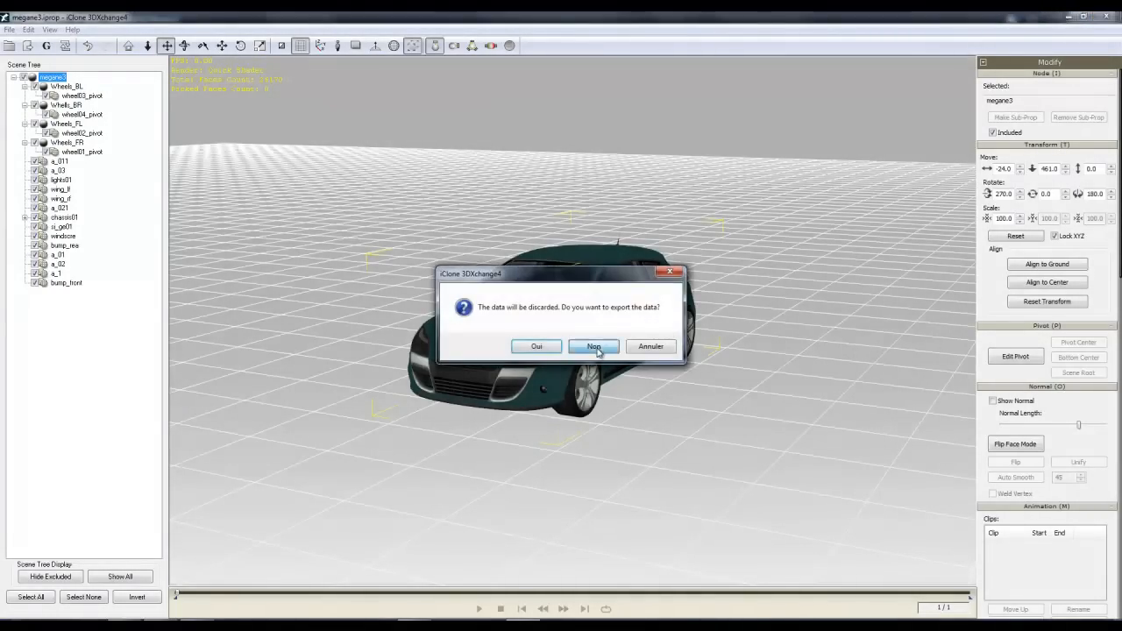
left_click(594, 347)
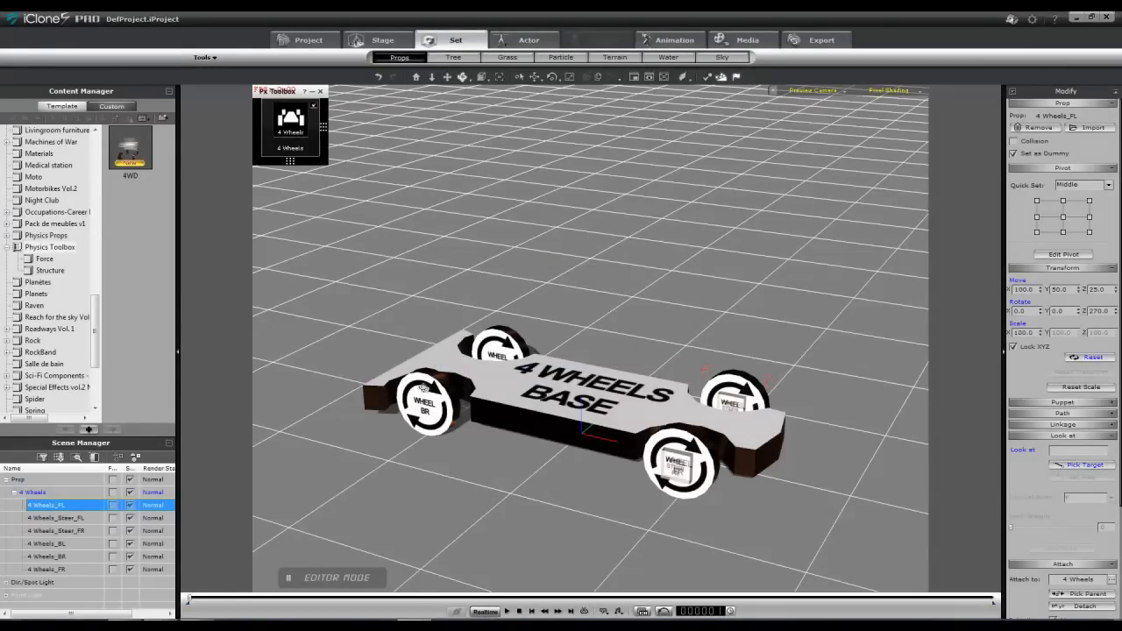
Delete the 4 Wheels prop from the iClone scene and add an Infinite Plane from the Physics Props.
left_click(26, 493)
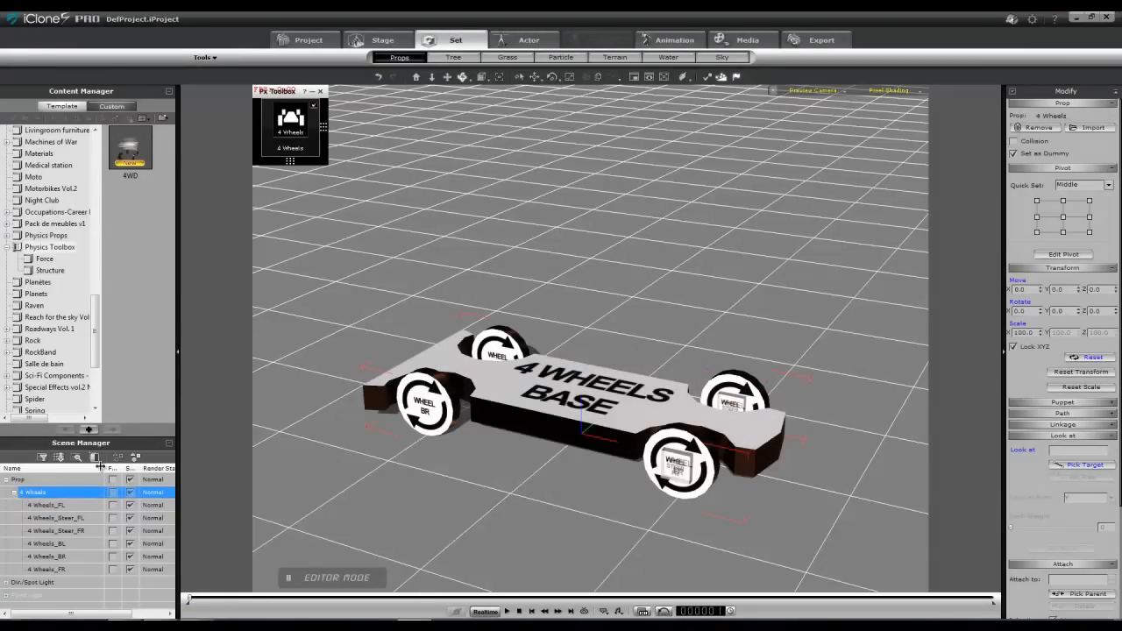
key("Delete")
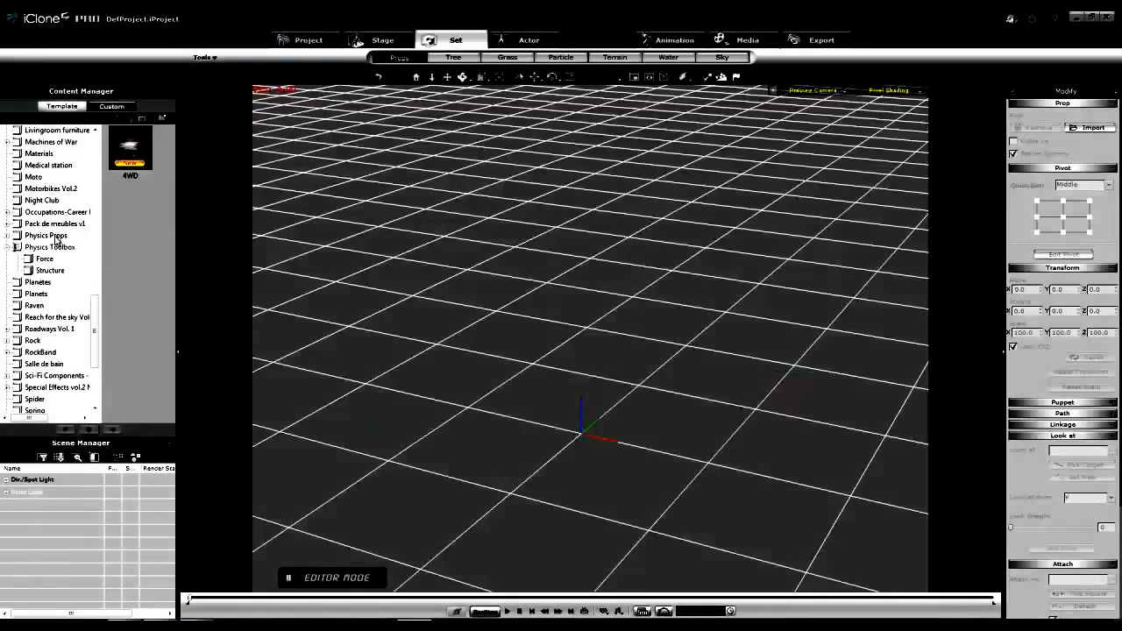
left_click(62, 245)
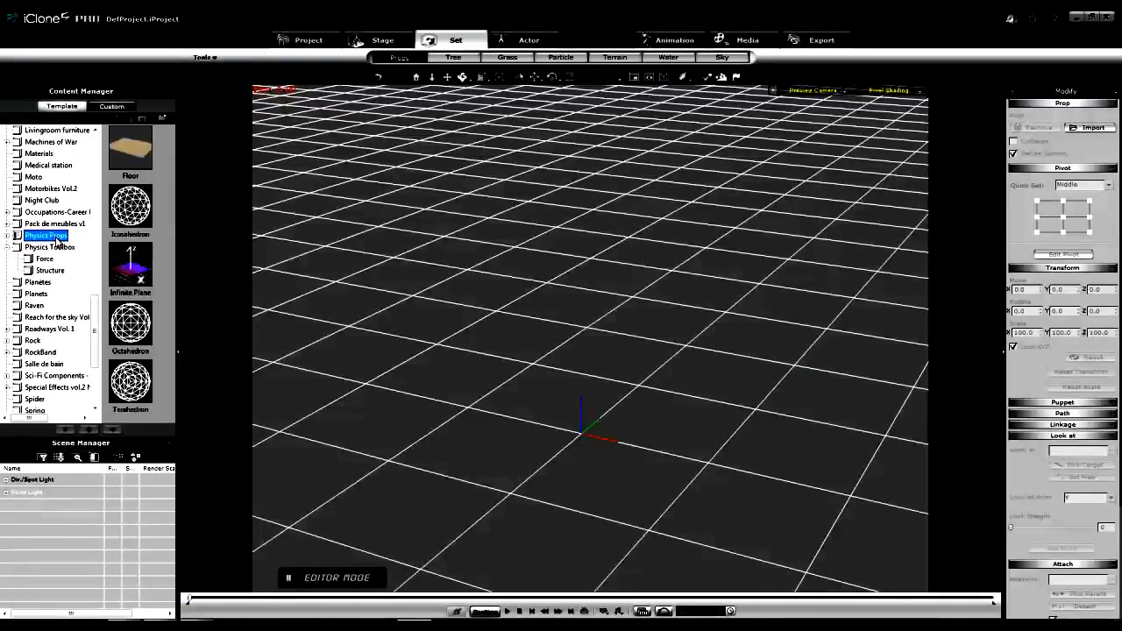
left_click(126, 272)
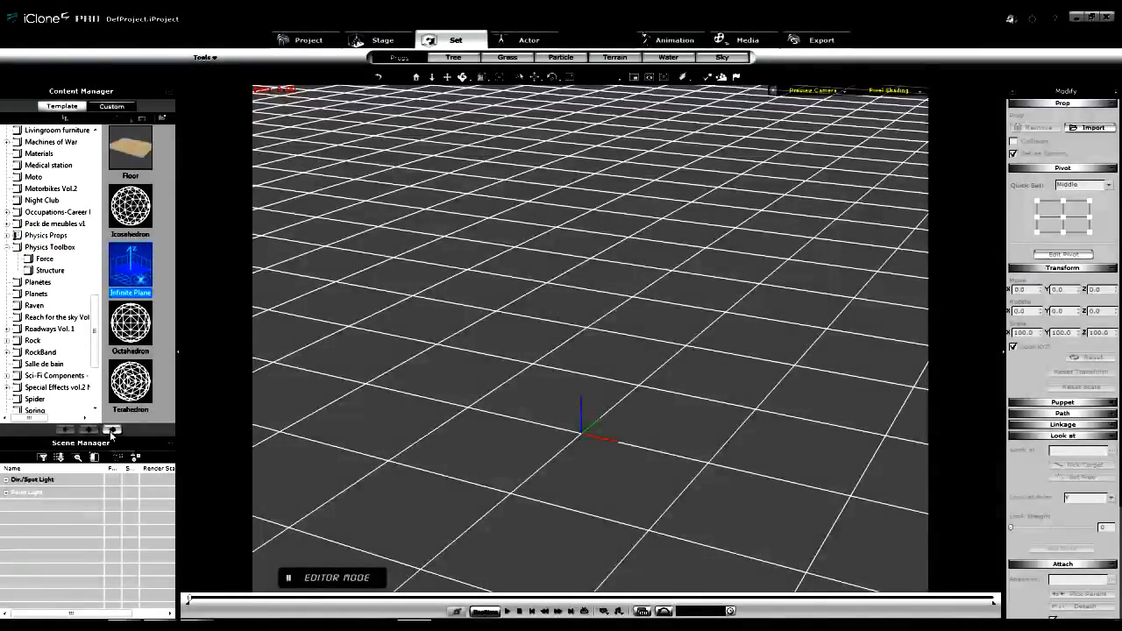
left_click(111, 430)
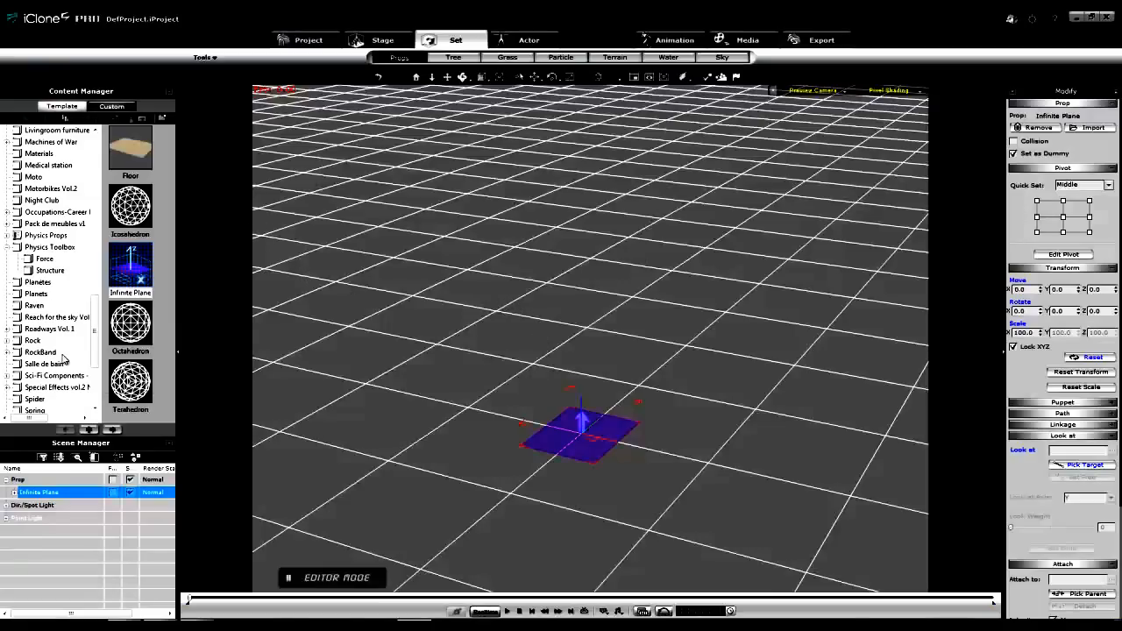
Add the 07 4 Wheels structure from the Physics Toolbox to the scene.
left_click(43, 271)
left_click_drag(172, 191, 172, 239)
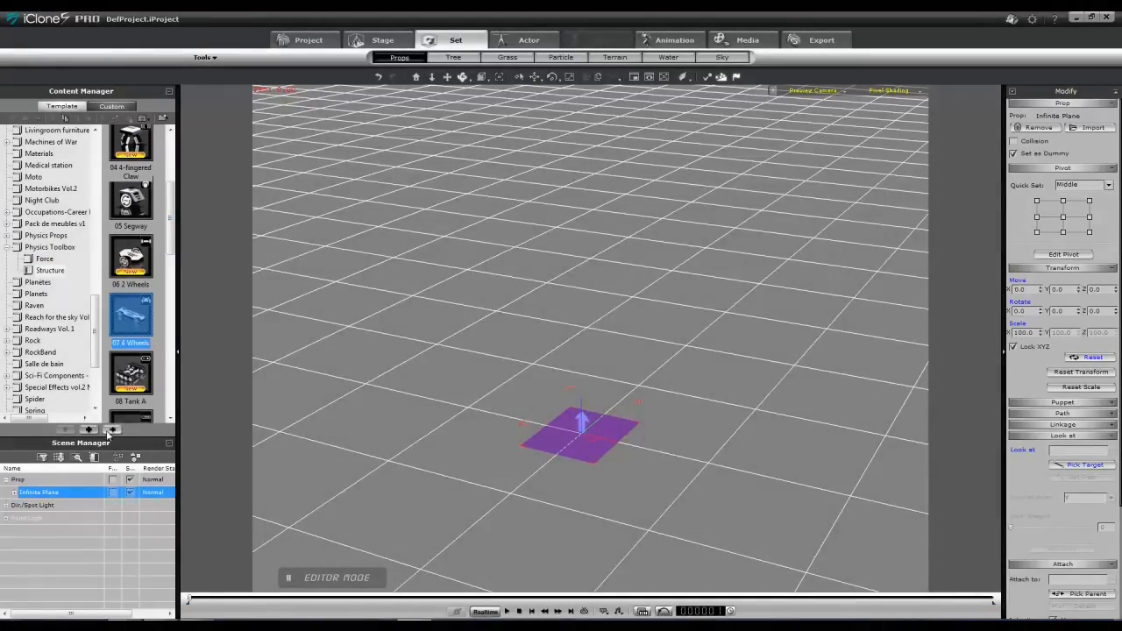
left_click(112, 429)
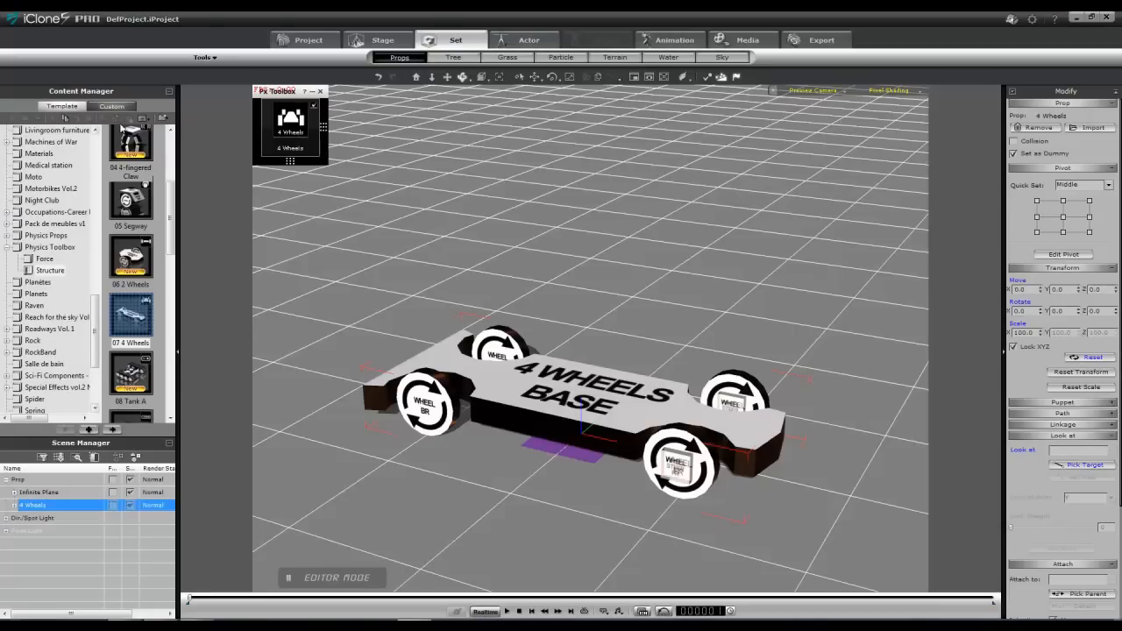
Add the custom megane car prop to the scene.
left_click(112, 107)
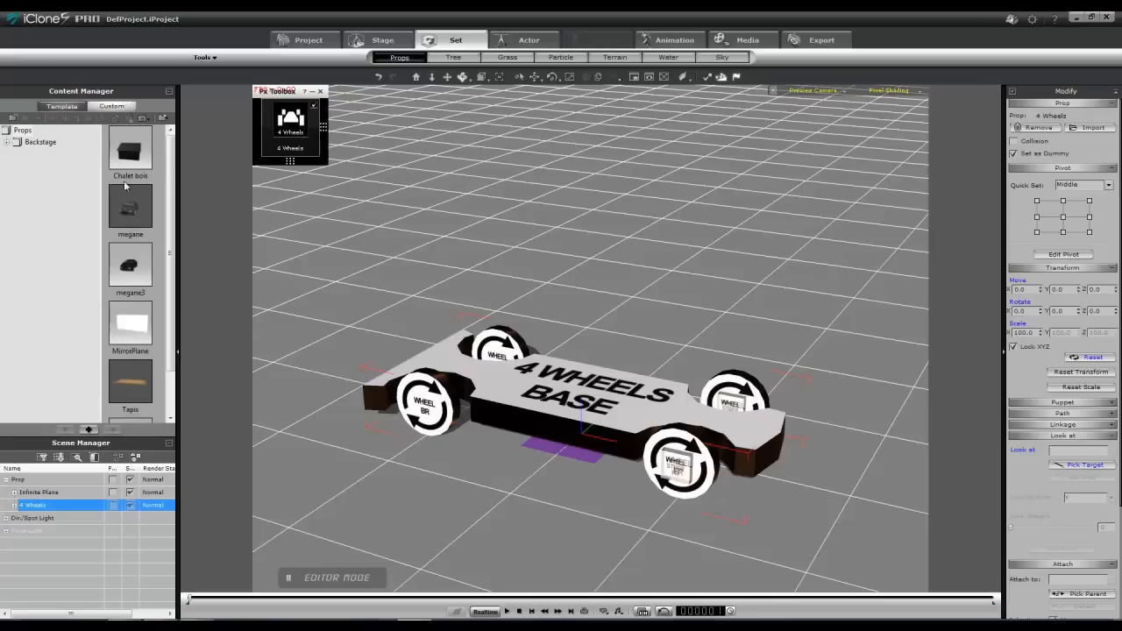
left_click(134, 210)
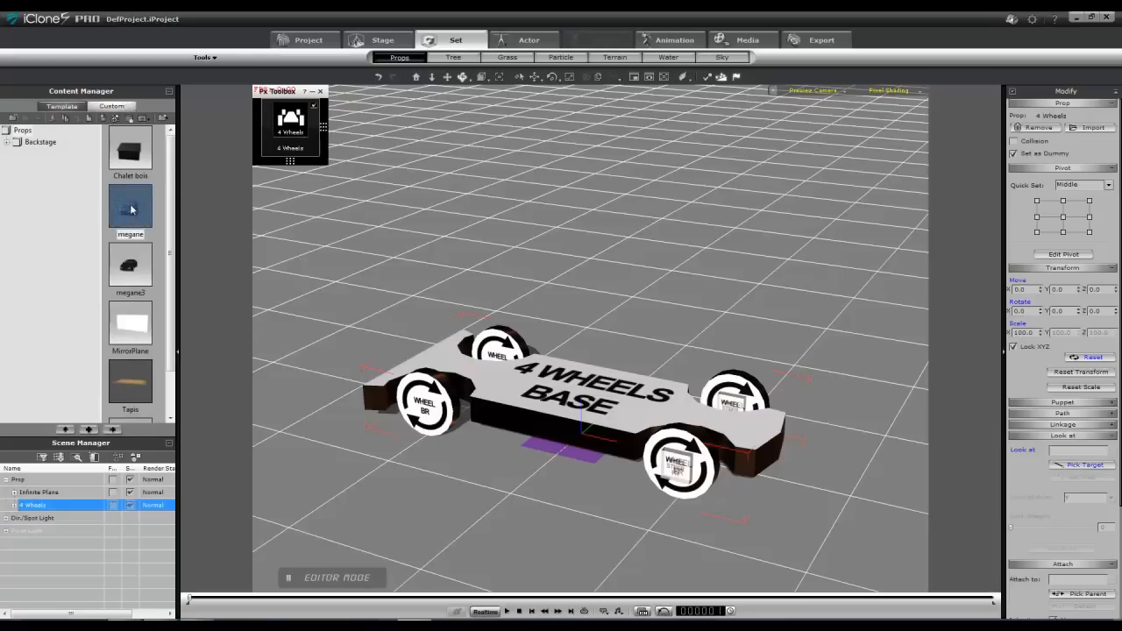
left_click(112, 429)
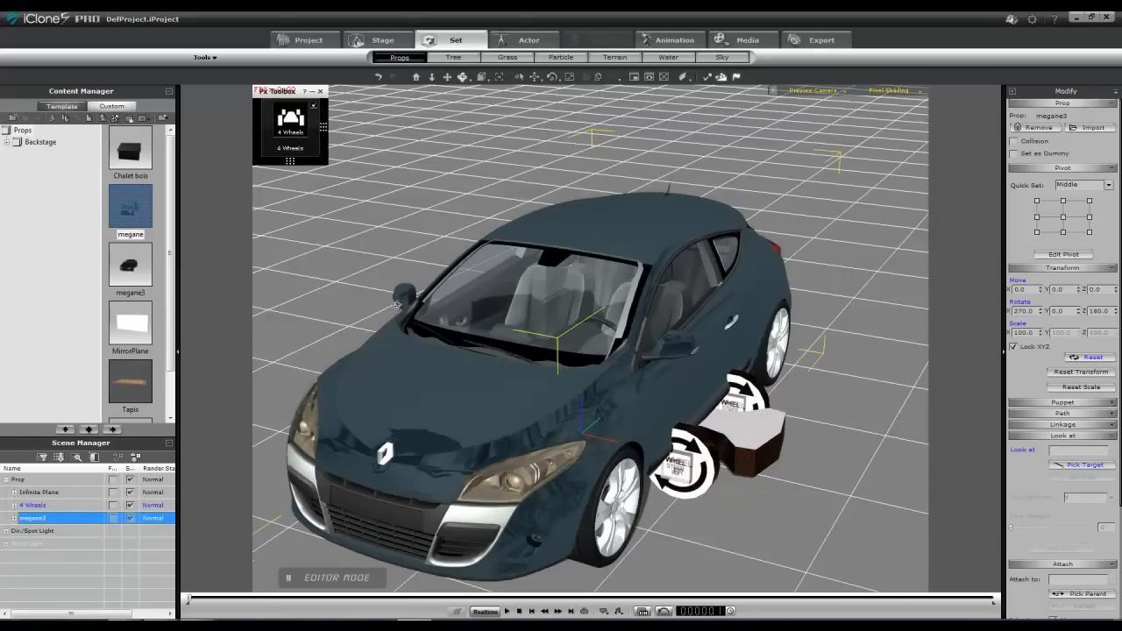
Set the megane3 car's Z rotation to 270 so it lines up with the 4 Wheels base.
scroll(397, 303, "down", 2)
scroll(396, 304, "down", 4)
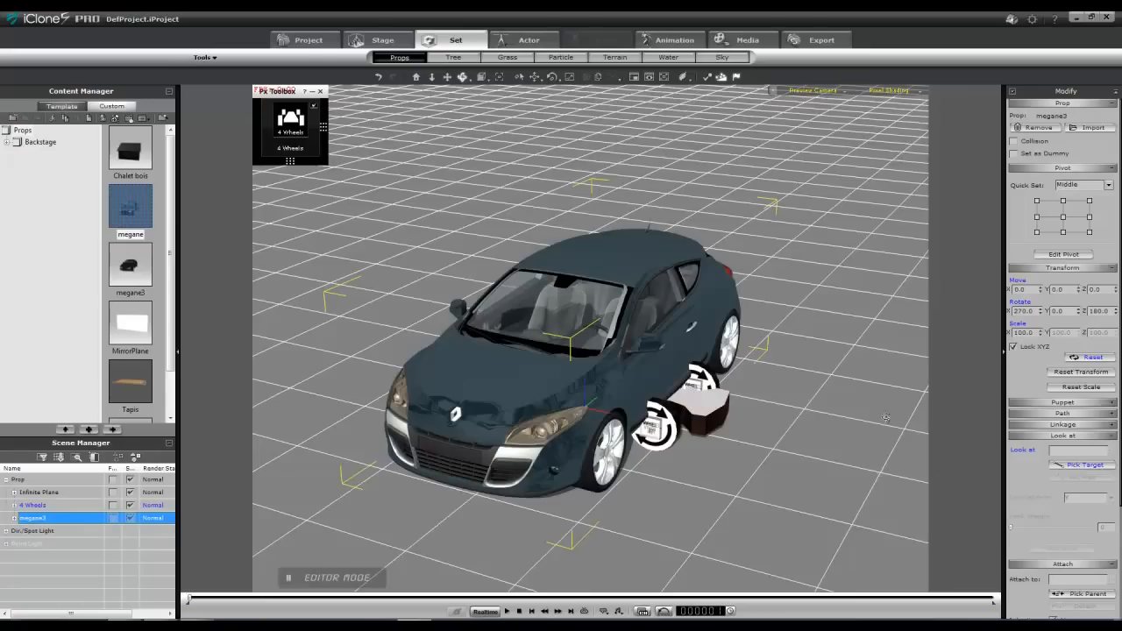
double_click(1101, 311)
type("270")
key("Return")
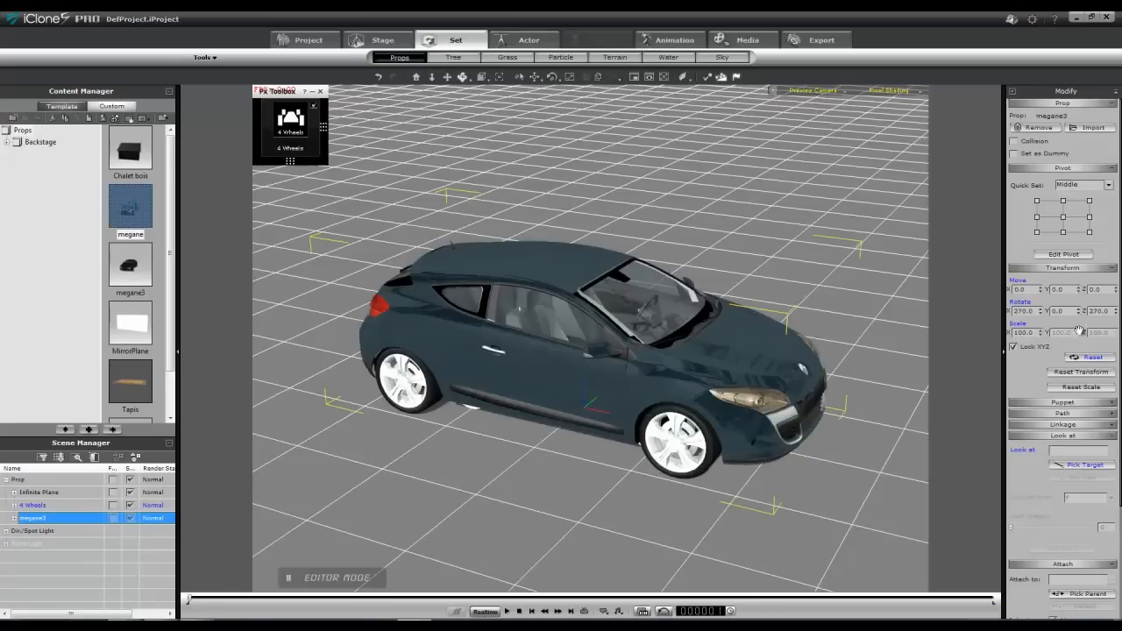
Reset the megane3 car's transform and detach Wheels_BL, Wheels_FR, Wheels_FL and Wheels_BR from the car.
left_click(1077, 374)
left_click(14, 518)
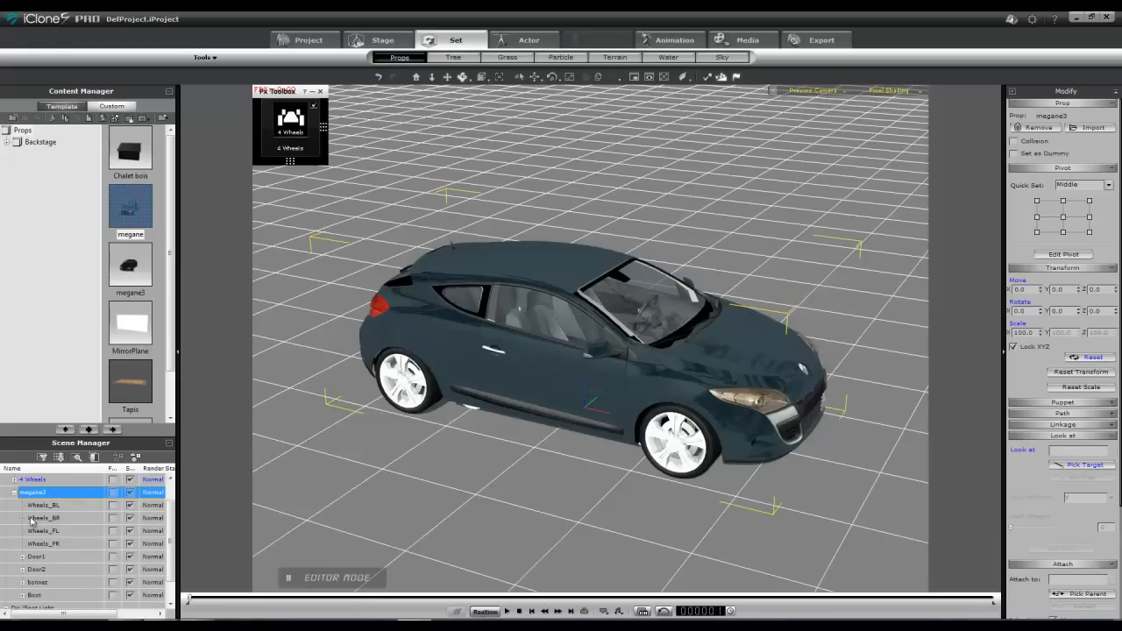
left_click(36, 507)
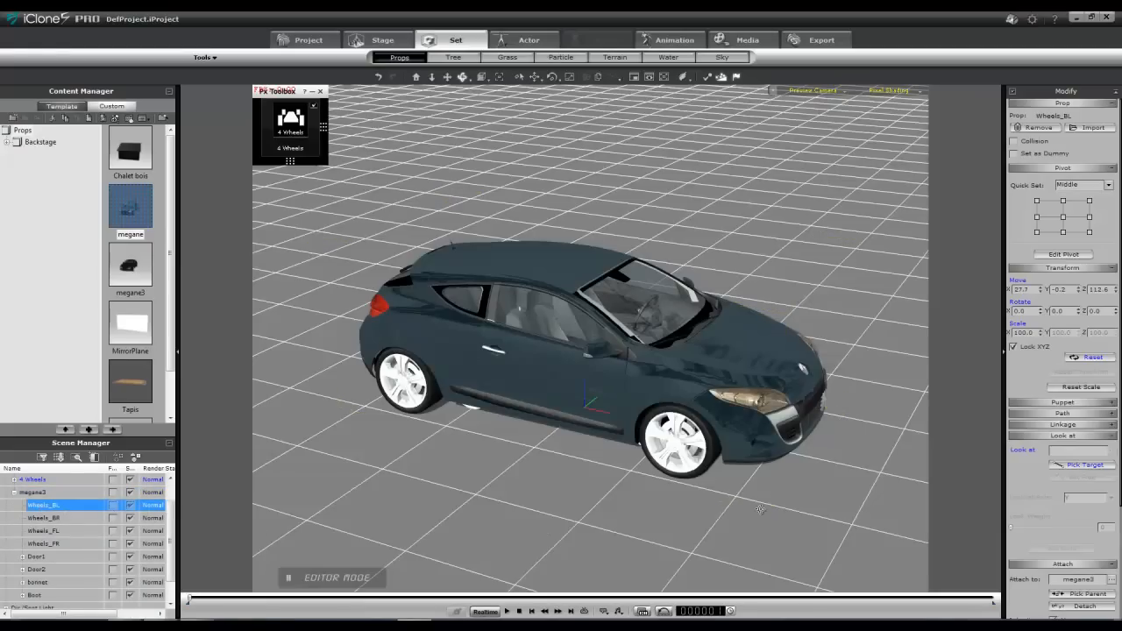
left_click(1088, 607)
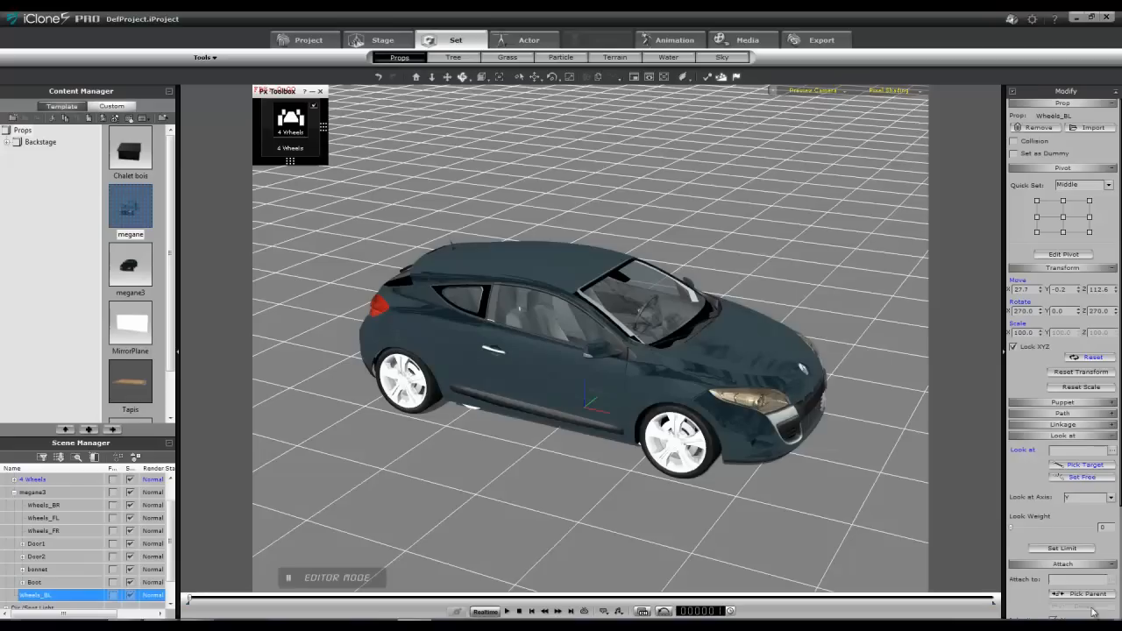
left_click(36, 532)
left_click(1075, 609)
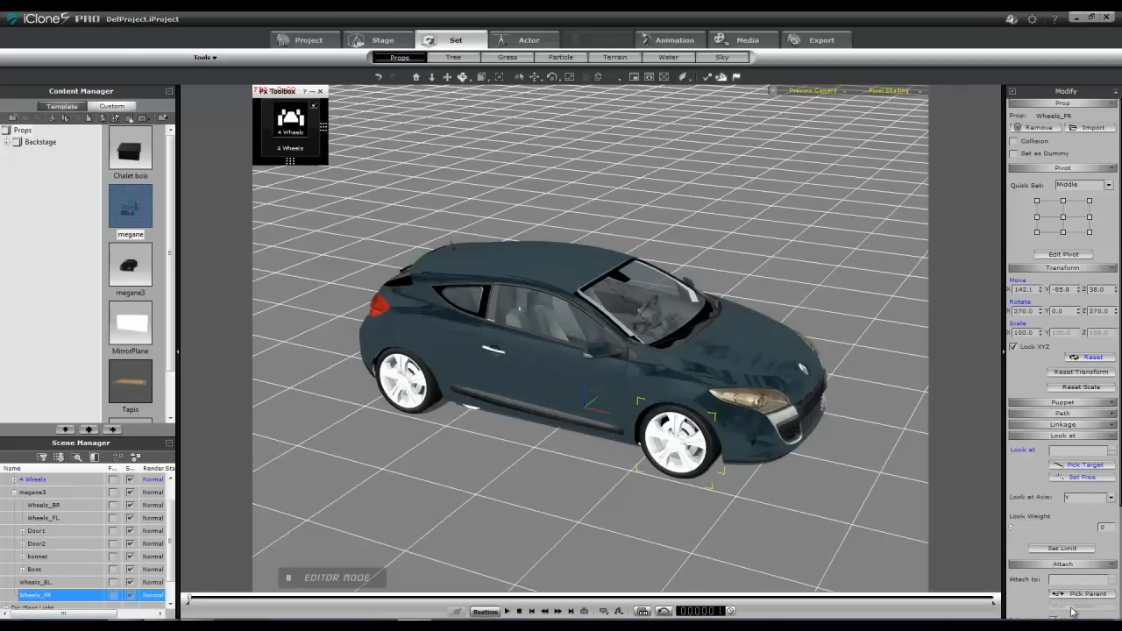
left_click(39, 518)
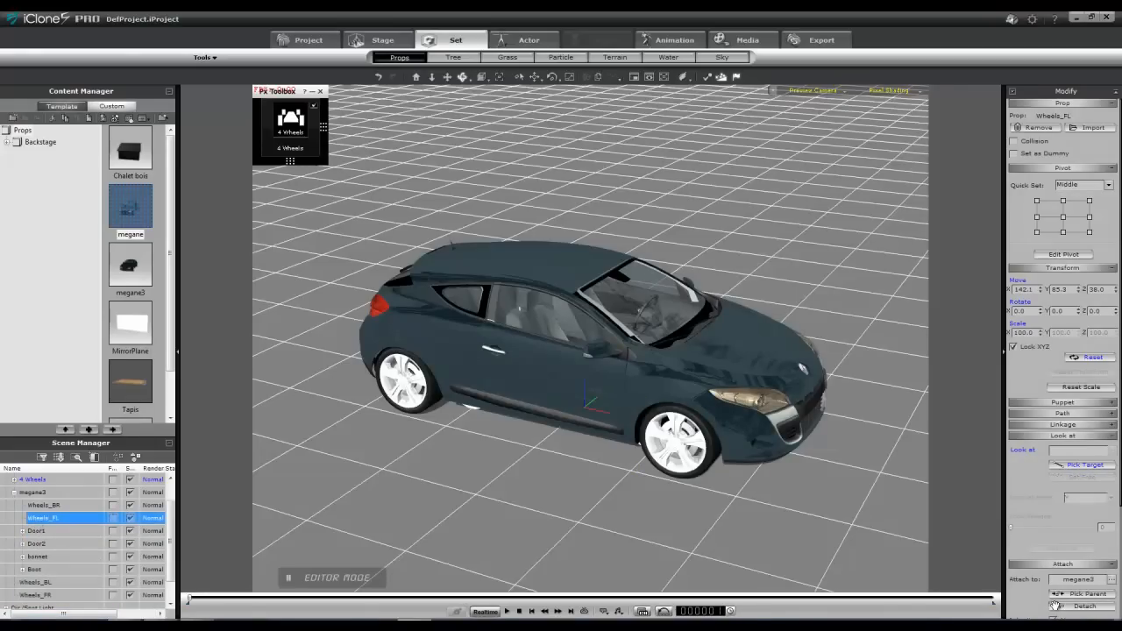
left_click(1081, 608)
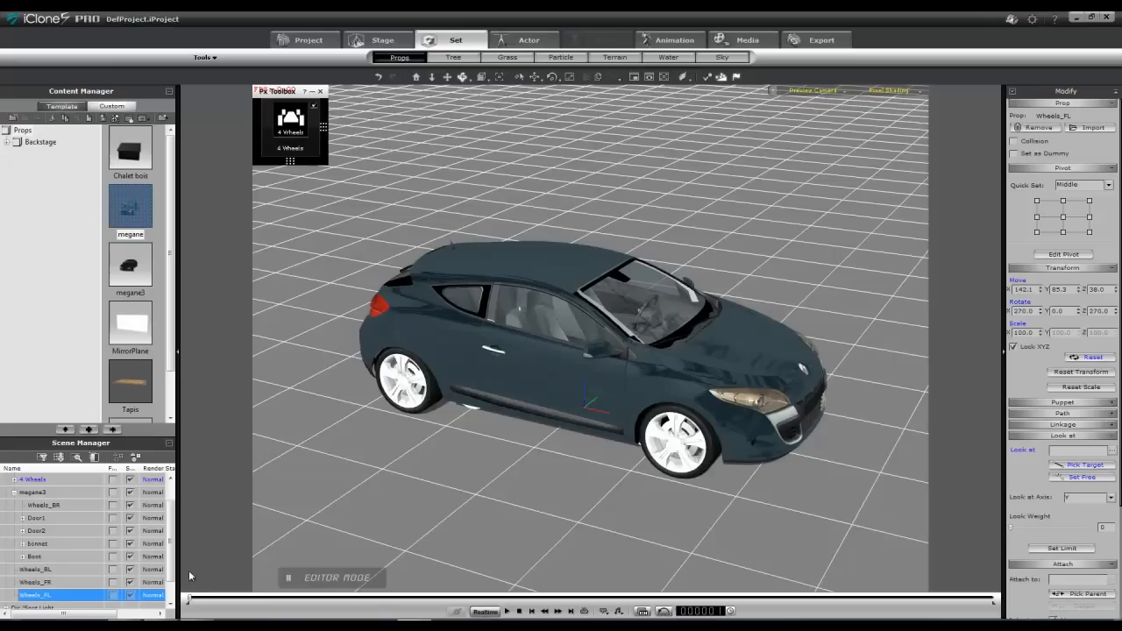
left_click(46, 506)
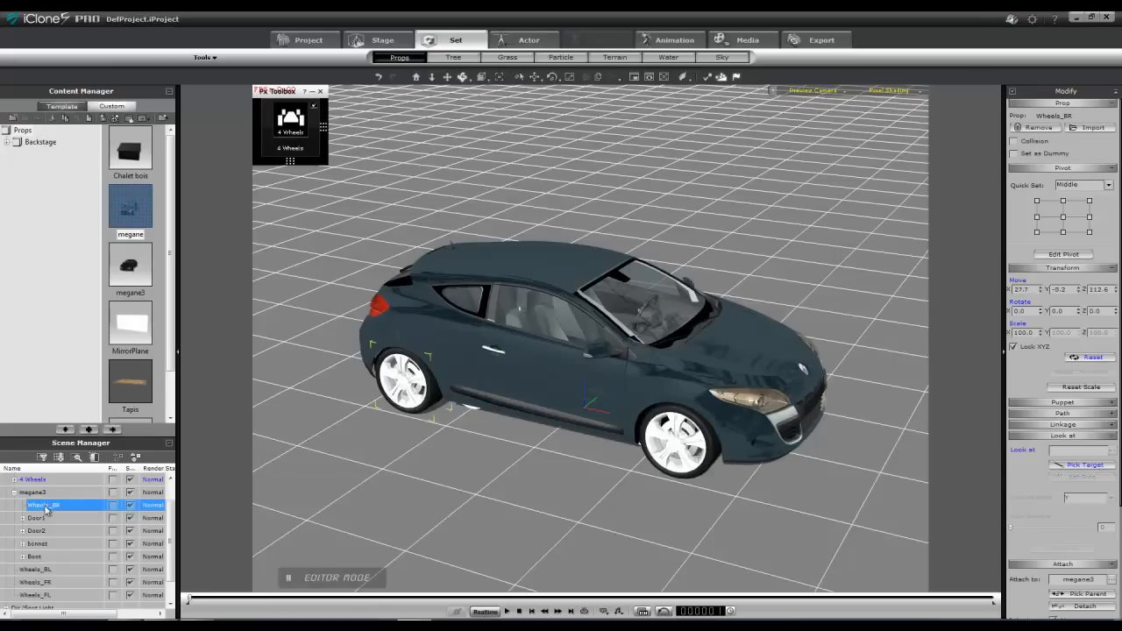
left_click(1081, 606)
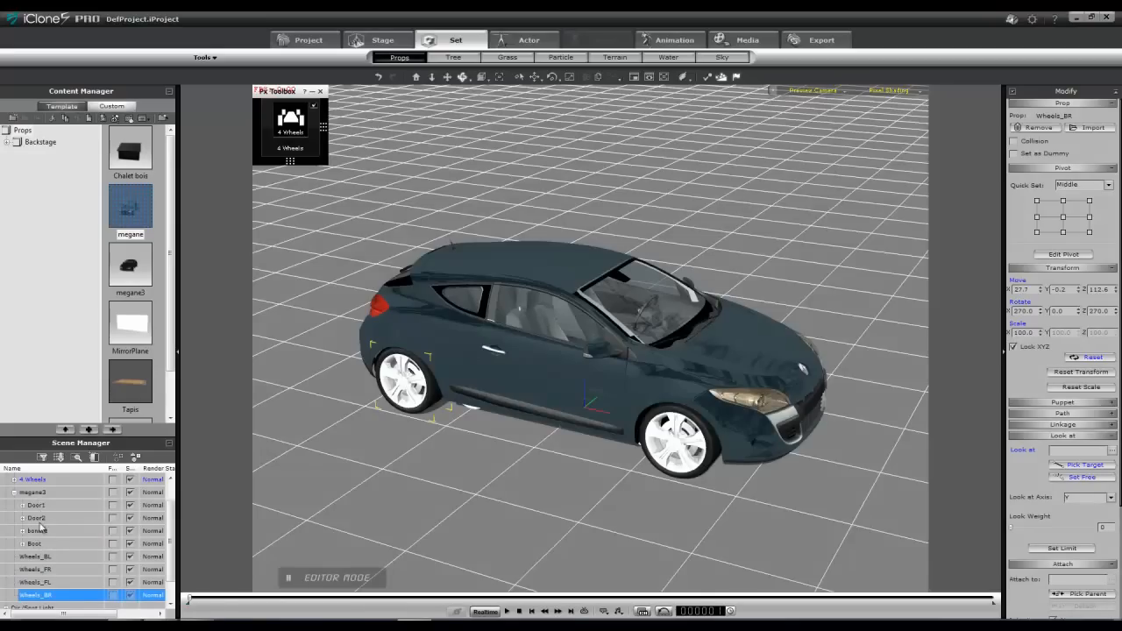
Hide the megane3 car body so only its detached wheels and the 4 Wheels base show.
left_click(130, 493)
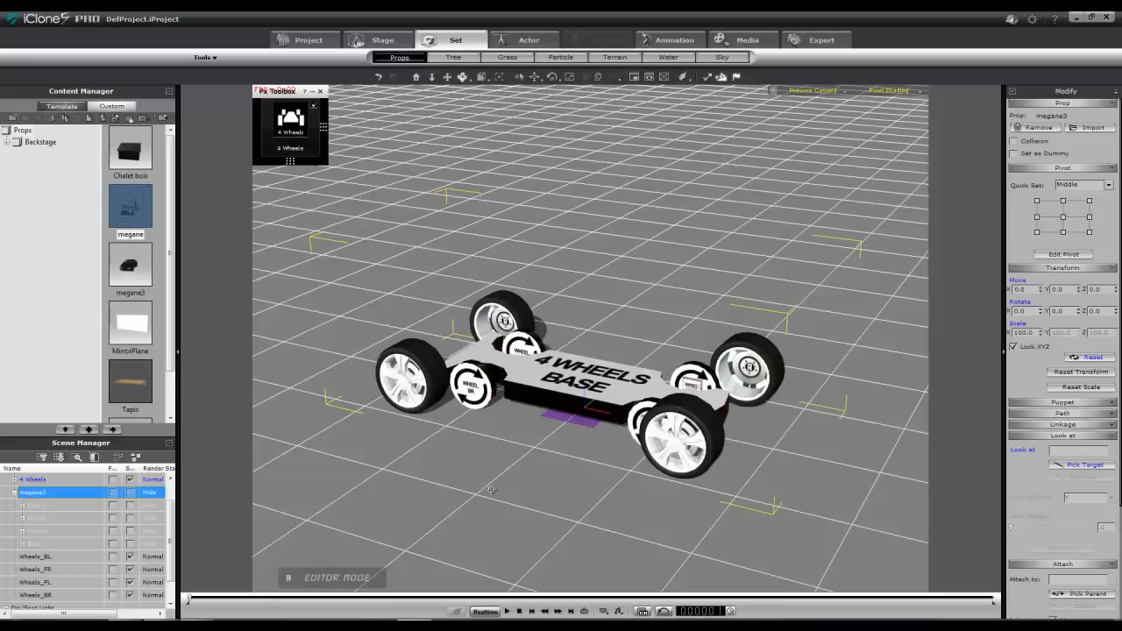
right_click_drag(491, 489, 312, 494)
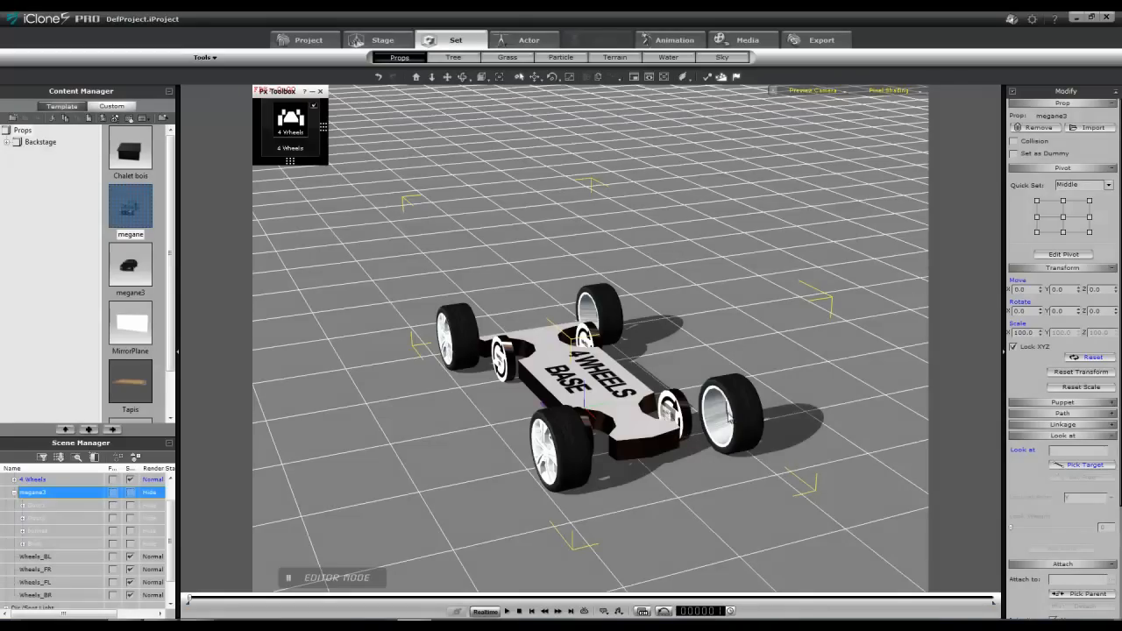
Examine the move values of each of the four detached wheels to compare their pivot positions.
left_click(748, 419)
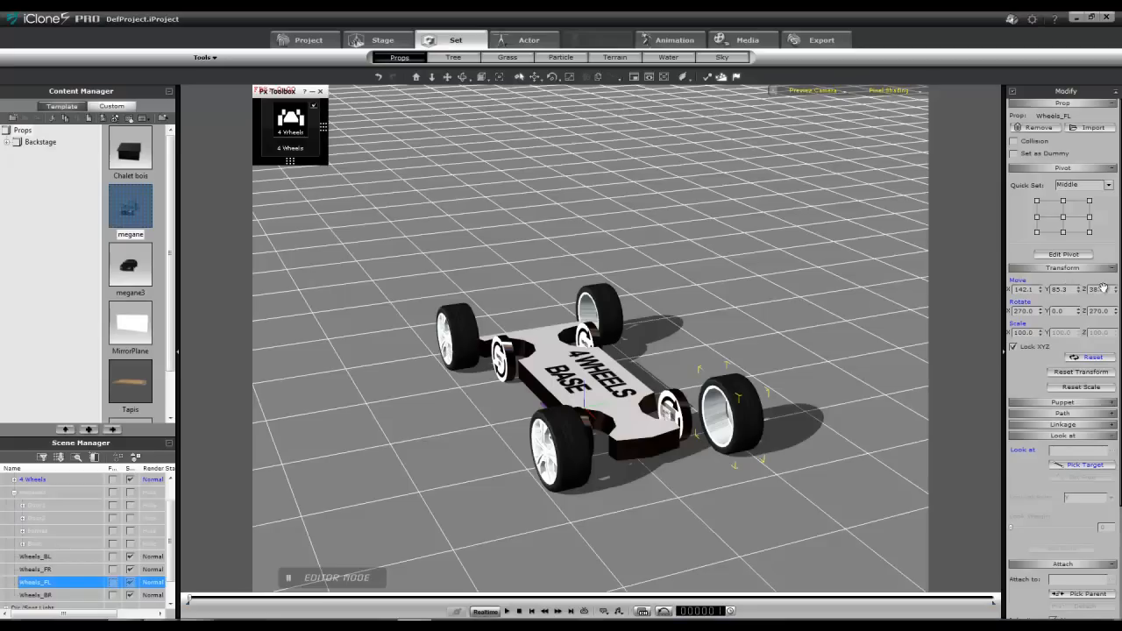
left_click(611, 303)
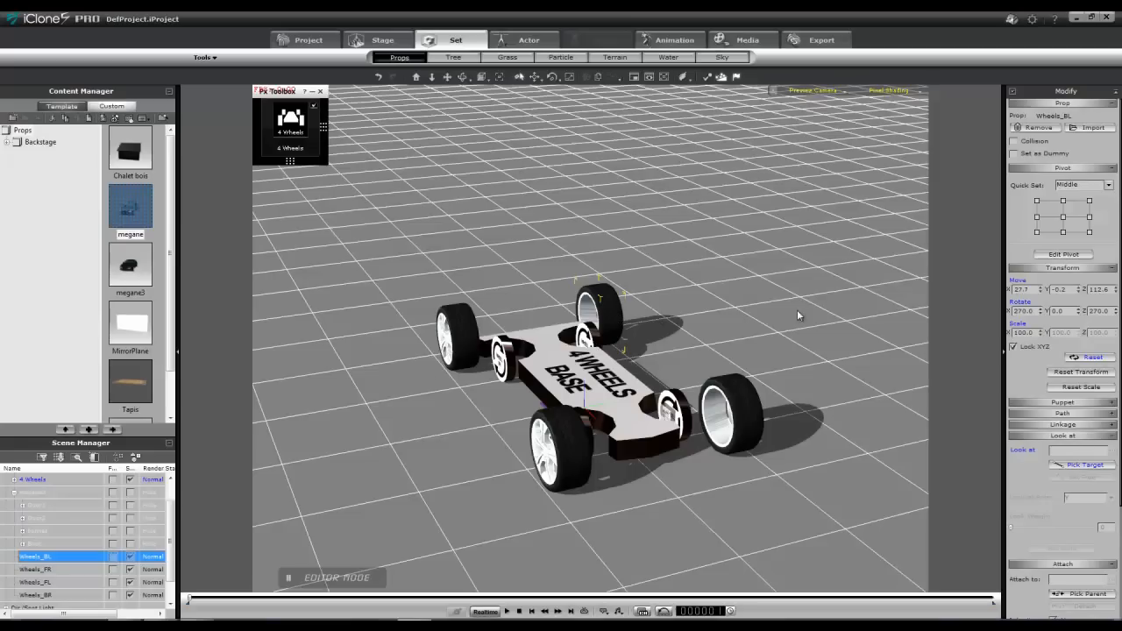
left_click(451, 333)
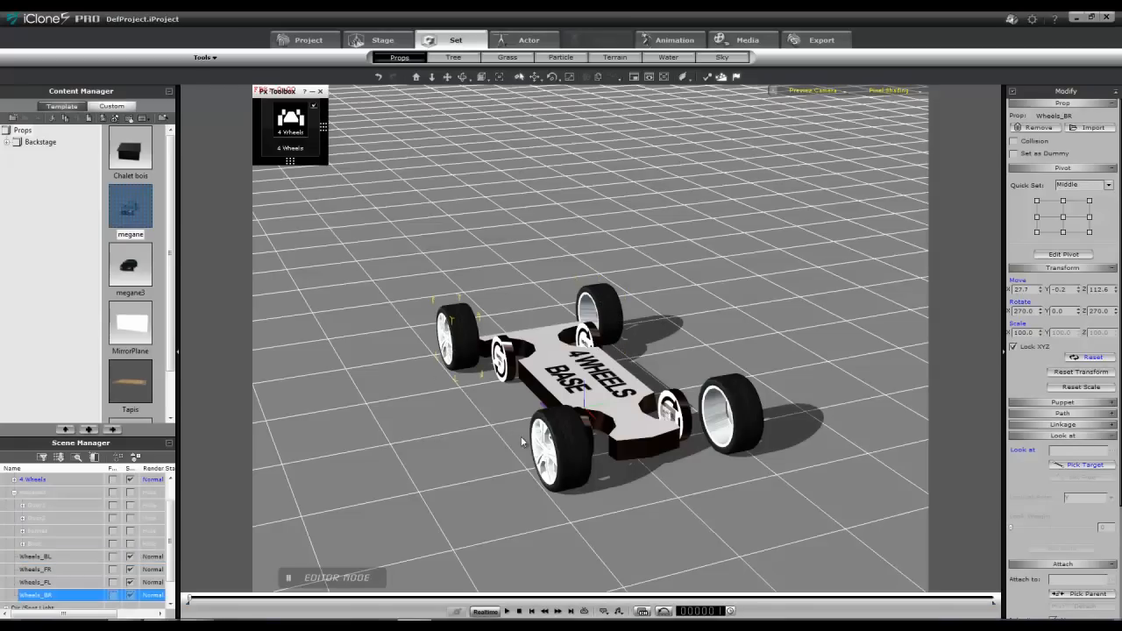
left_click(566, 459)
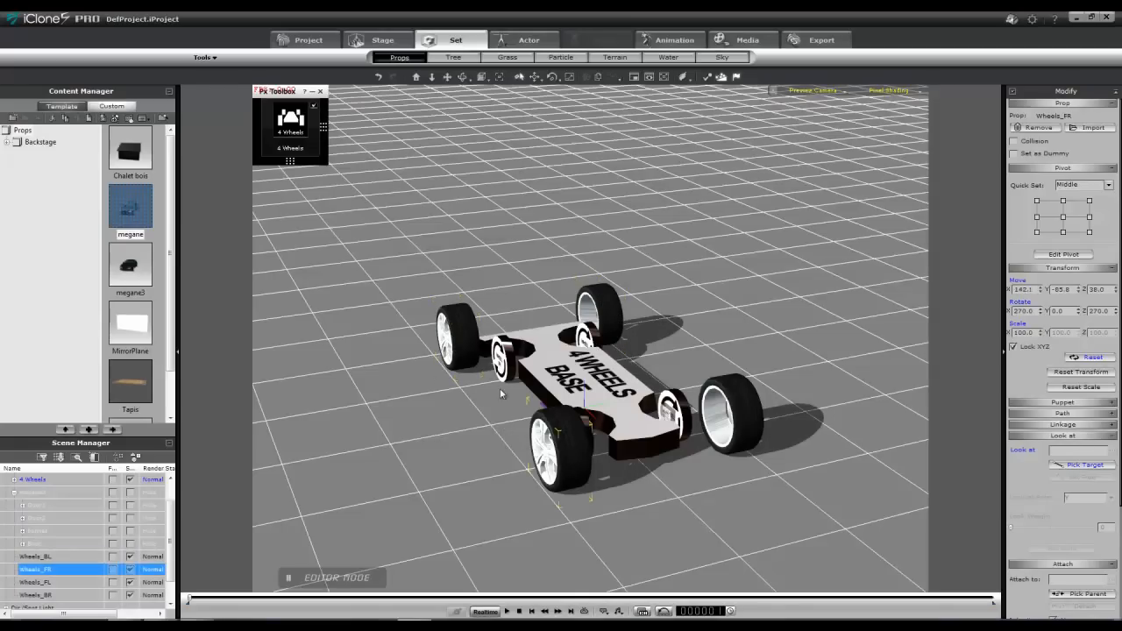
left_click(456, 328)
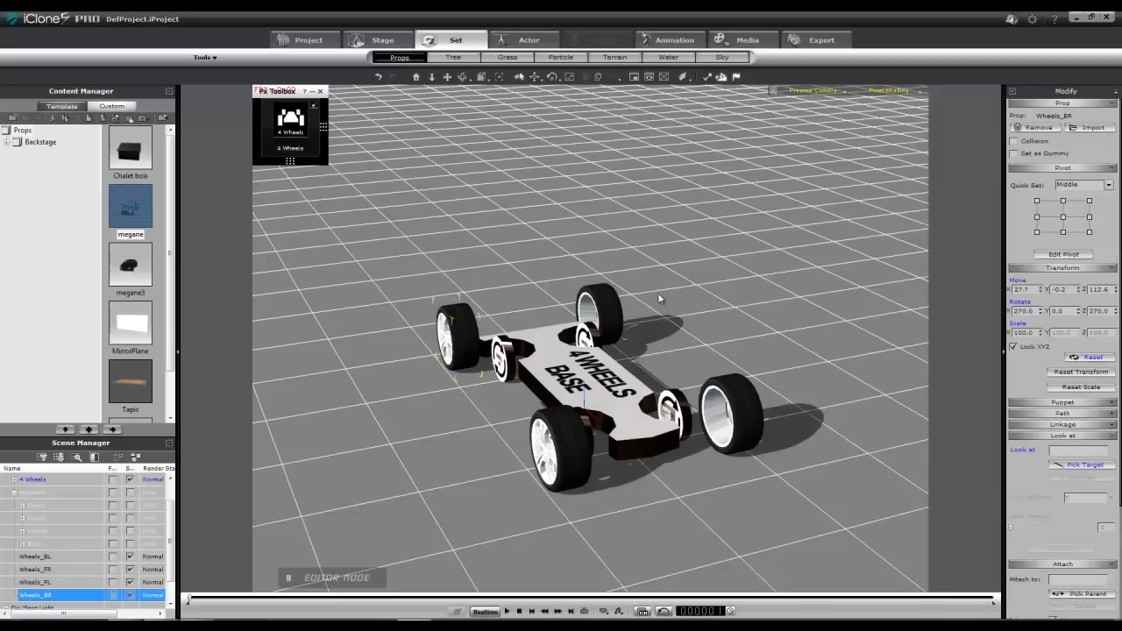
left_click(606, 311)
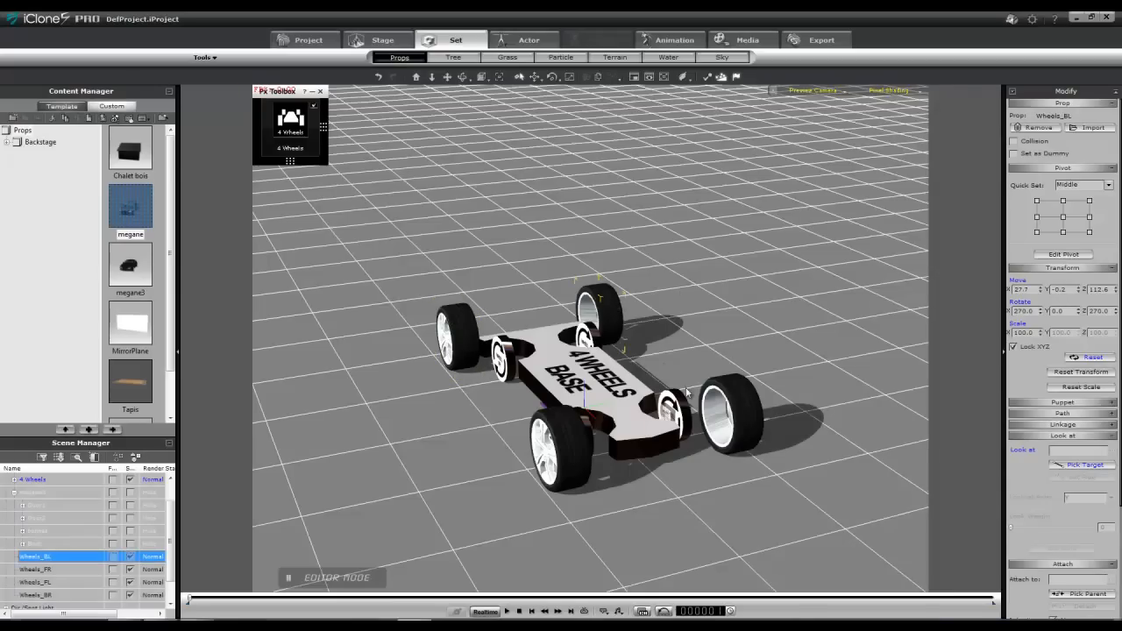
left_click(743, 404)
left_click(612, 304)
left_click(585, 445)
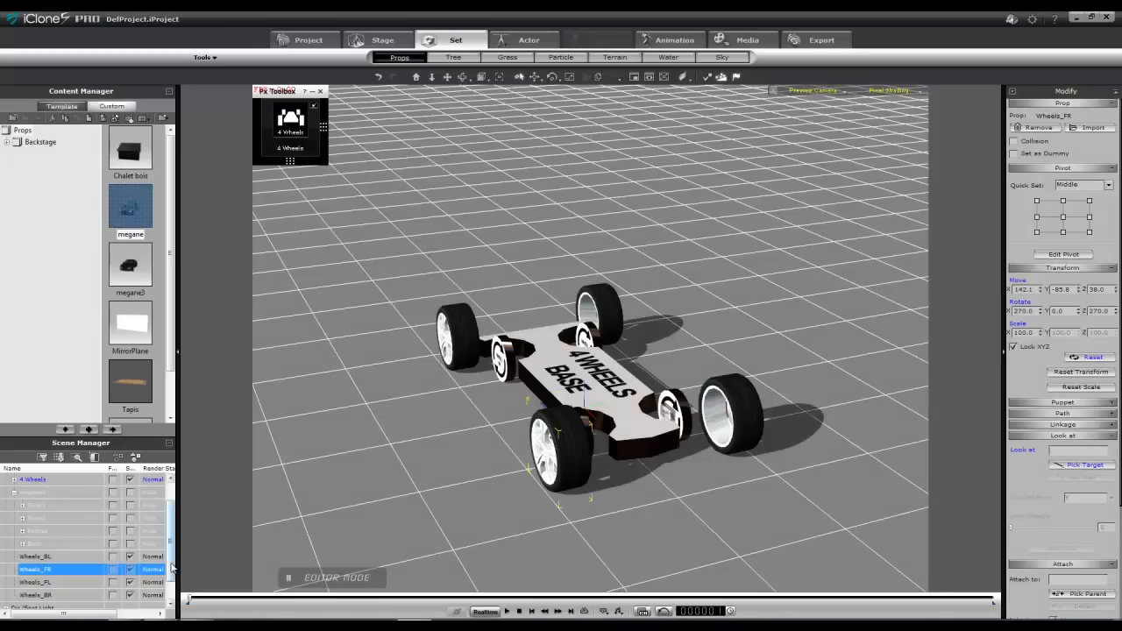
Centre the pivots of Wheels_FR, Wheels_BL and Wheels_BR, and check the pivot position of all four wheels.
key("w")
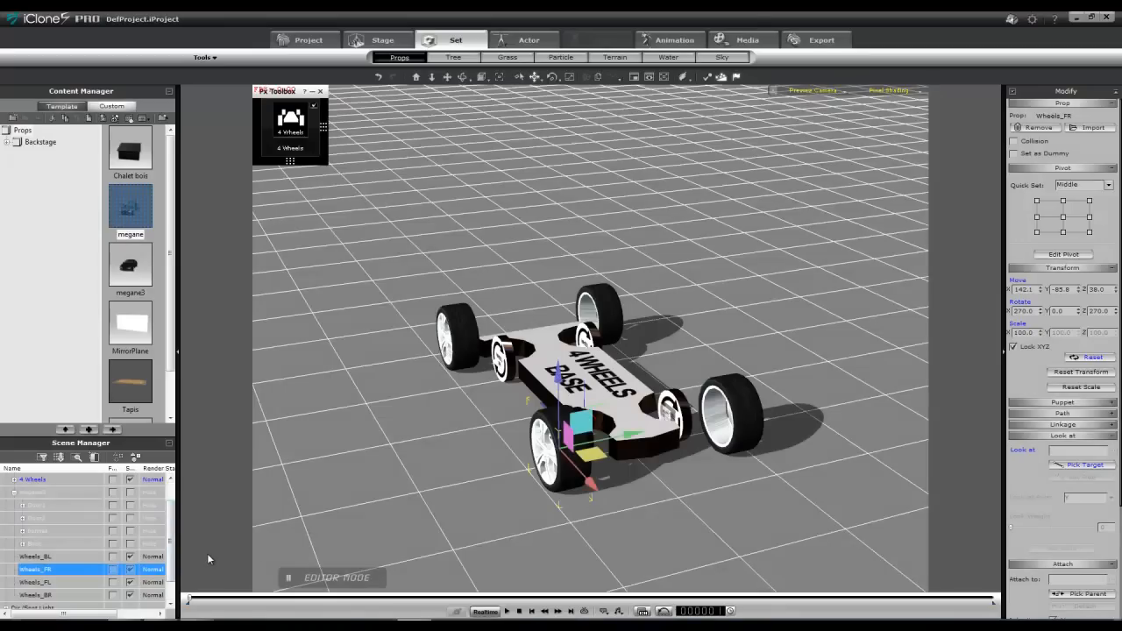
left_click(1062, 218)
left_click(739, 425)
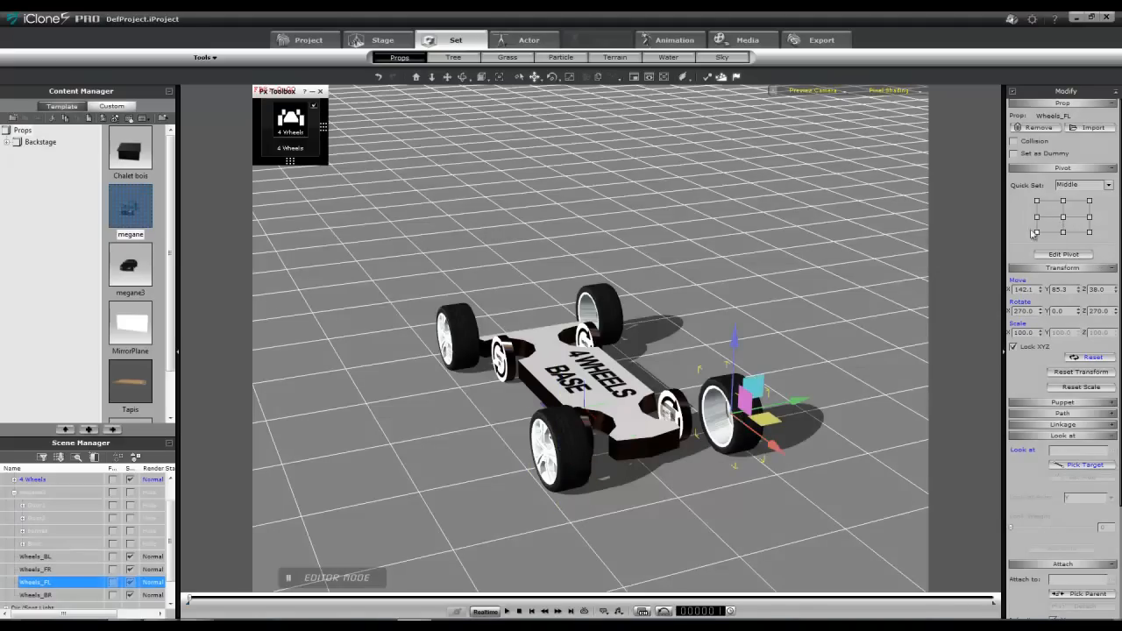
left_click(611, 314)
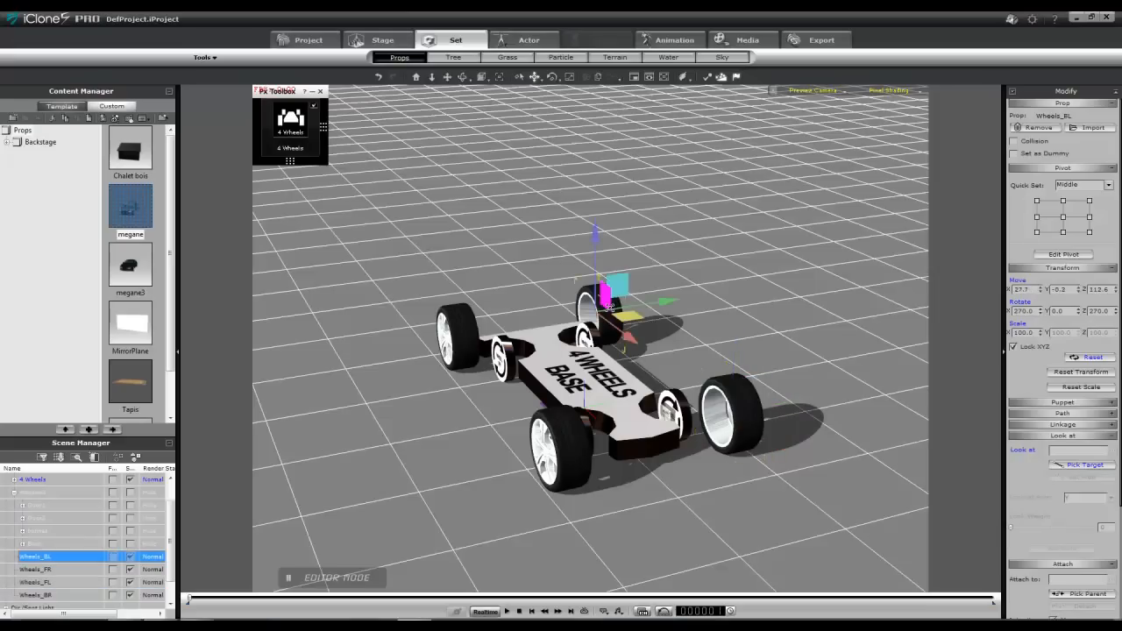
left_click(1064, 218)
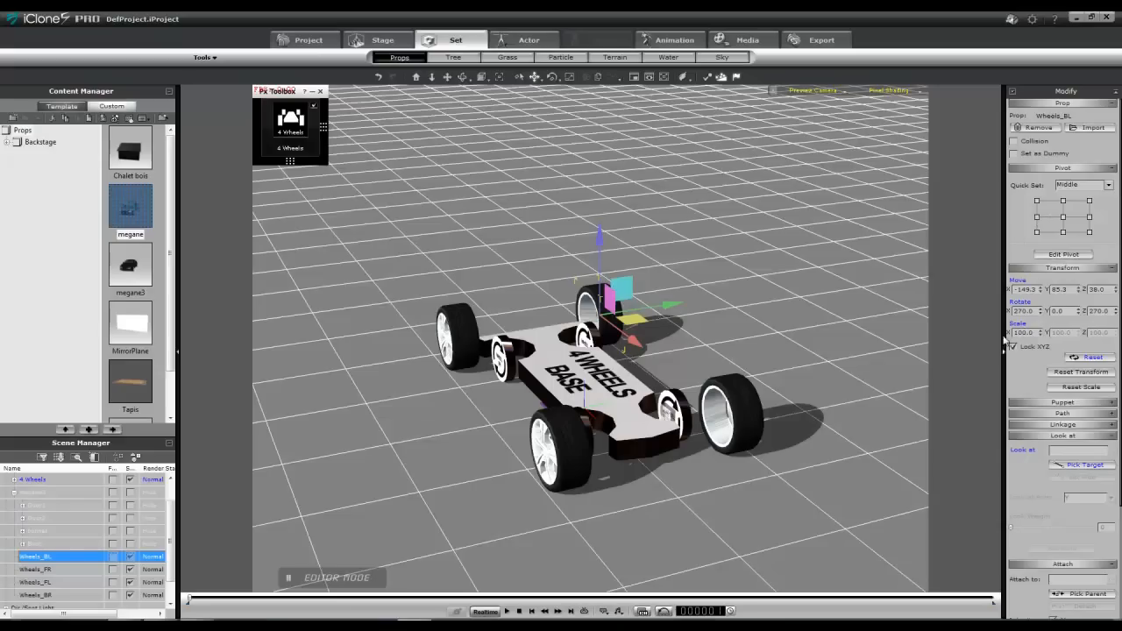
left_click(461, 337)
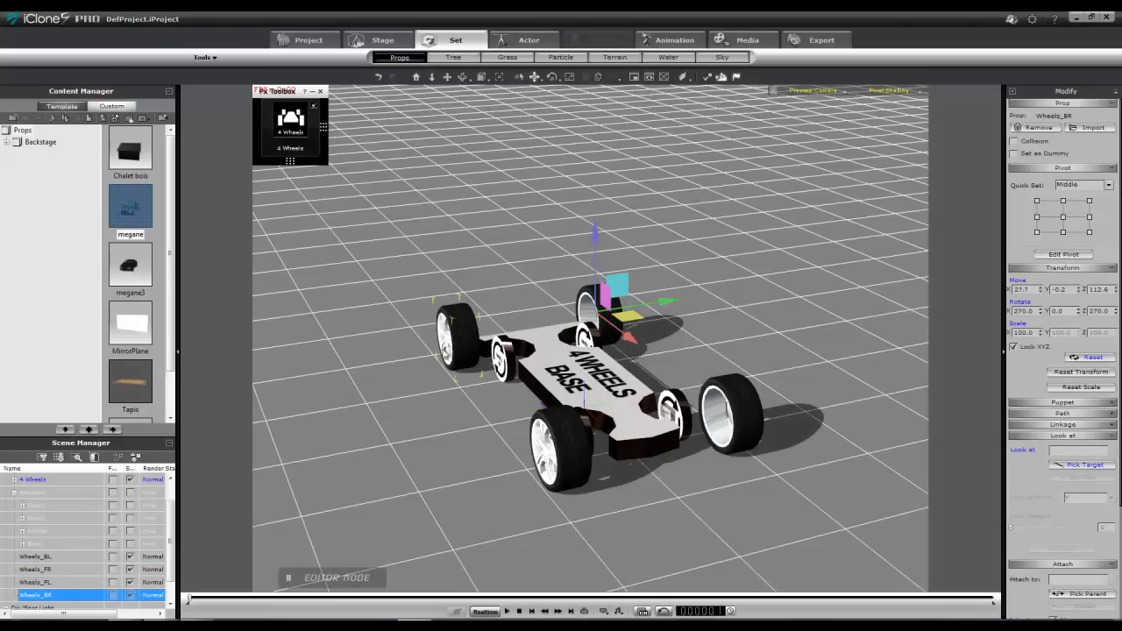
left_click(1064, 219)
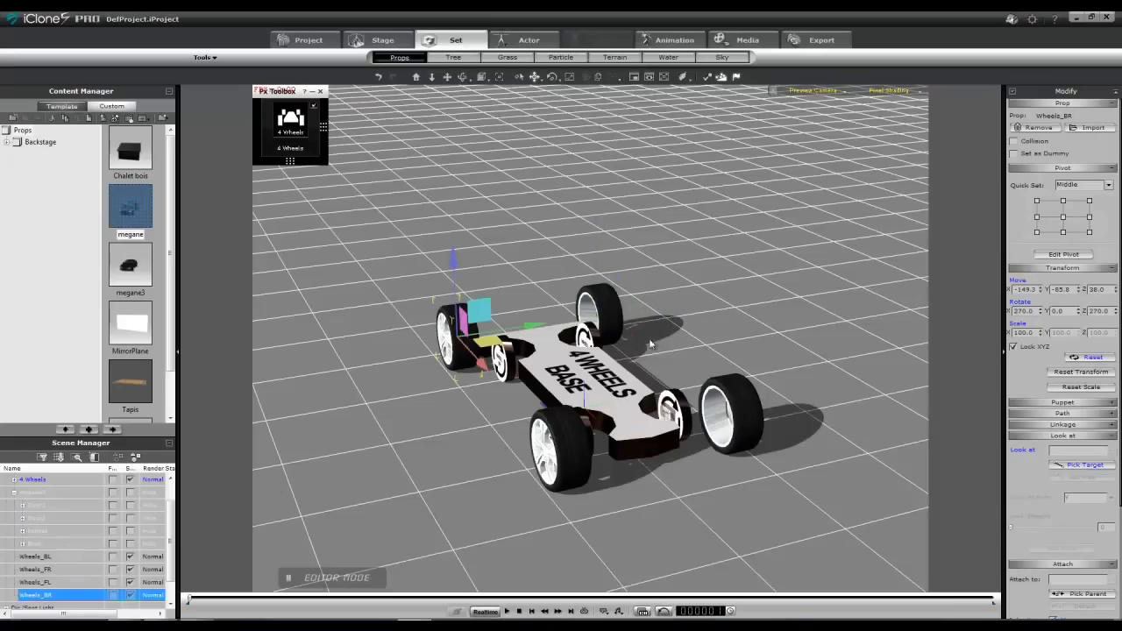
left_click(558, 447)
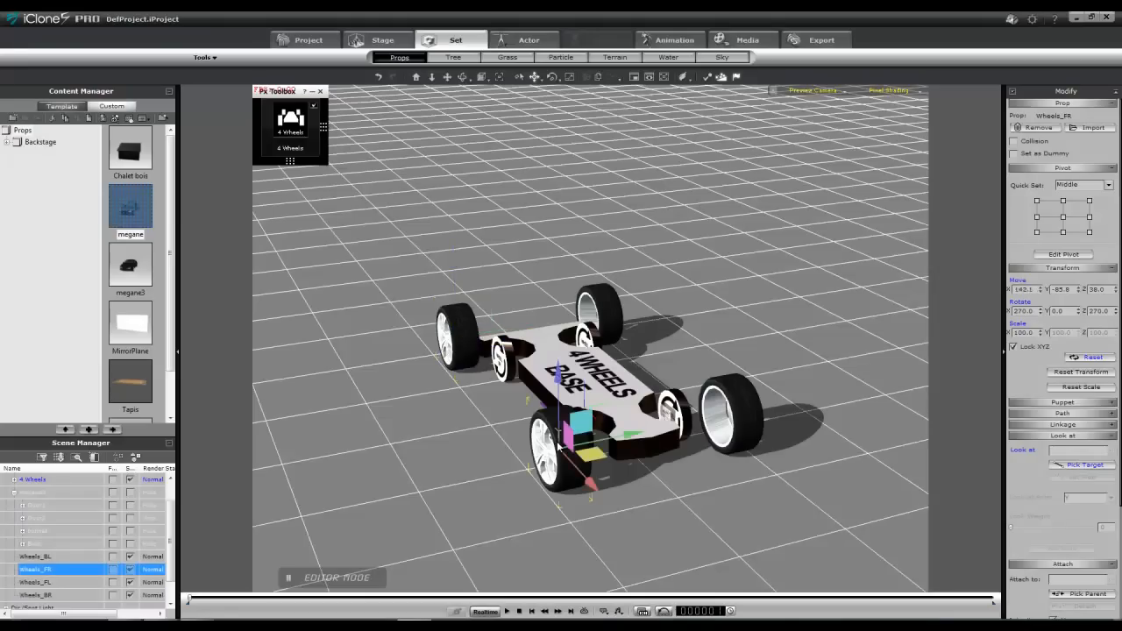
left_click(735, 411)
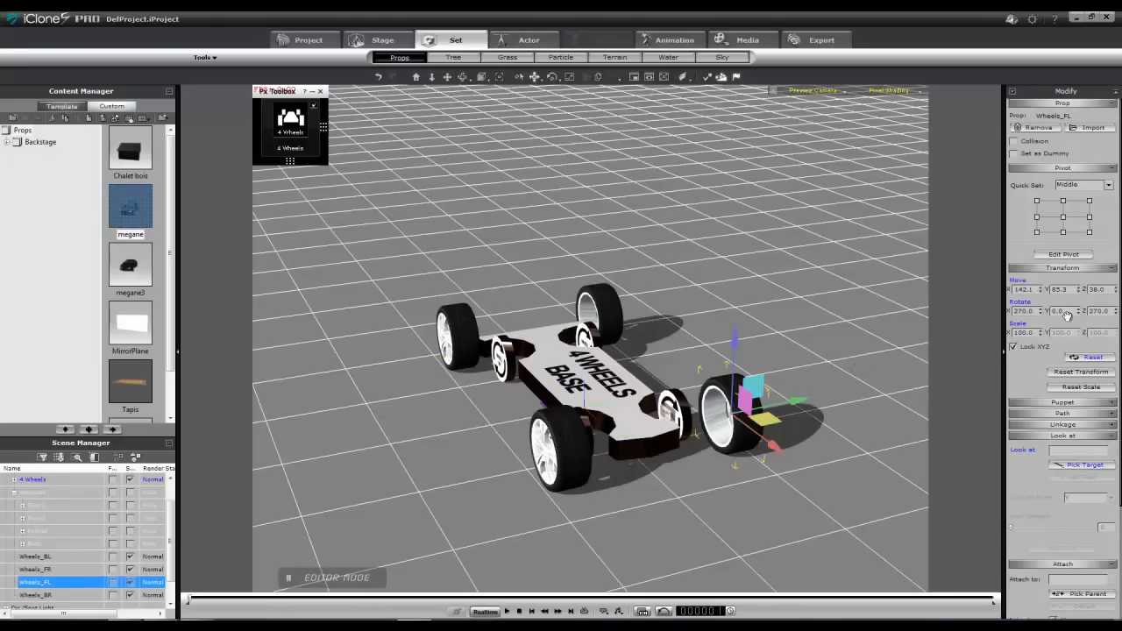
left_click(602, 303)
left_click(456, 335)
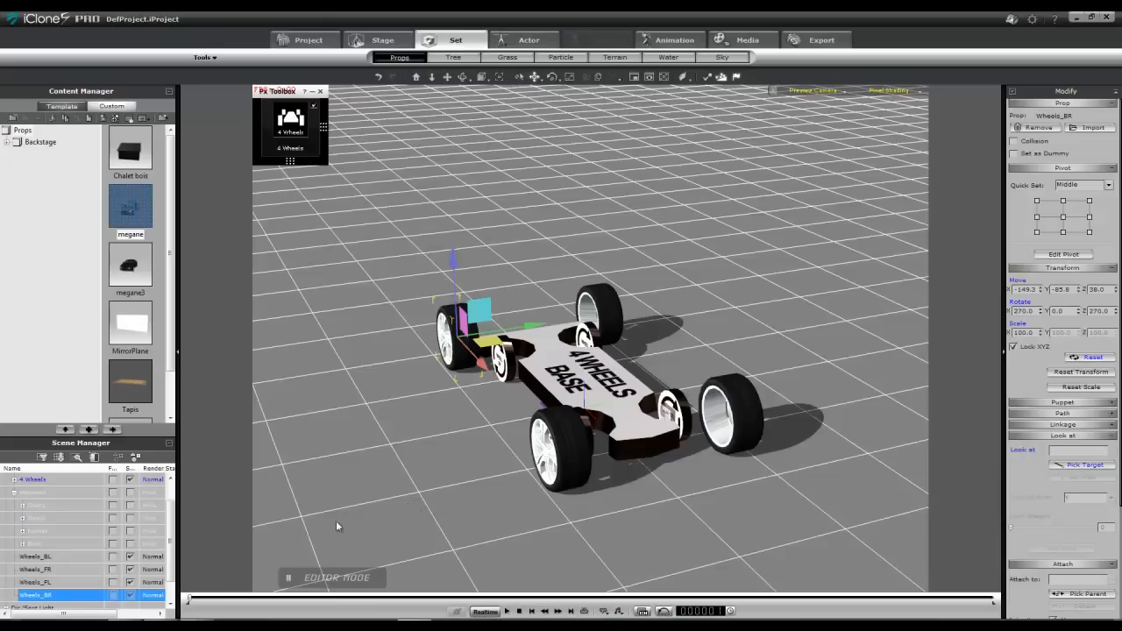
left_click(40, 558)
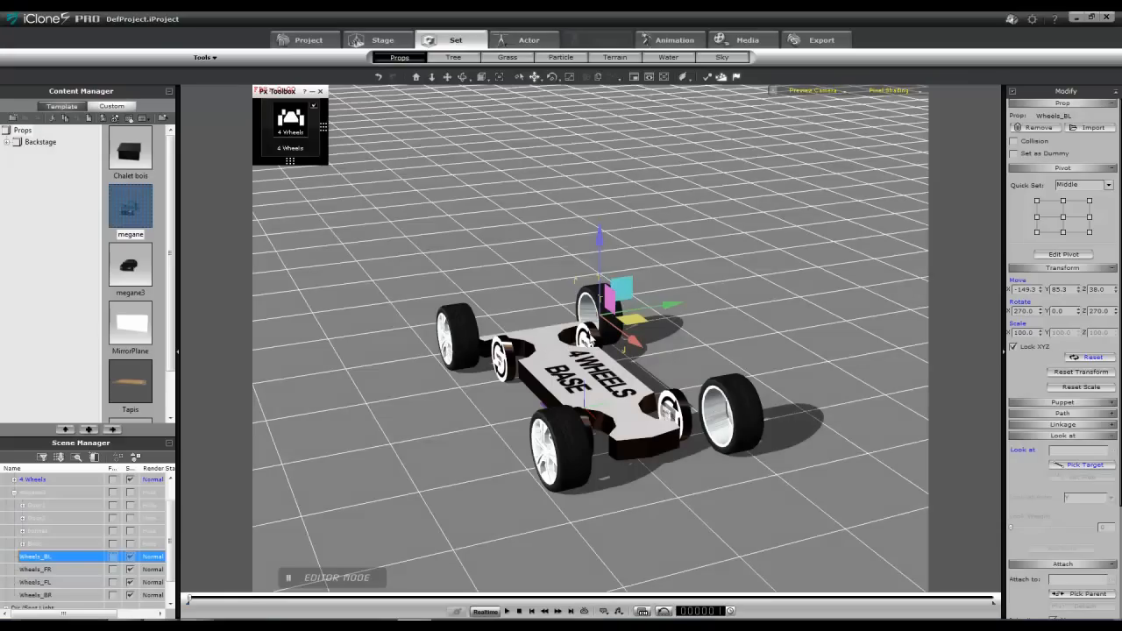
left_click(586, 337)
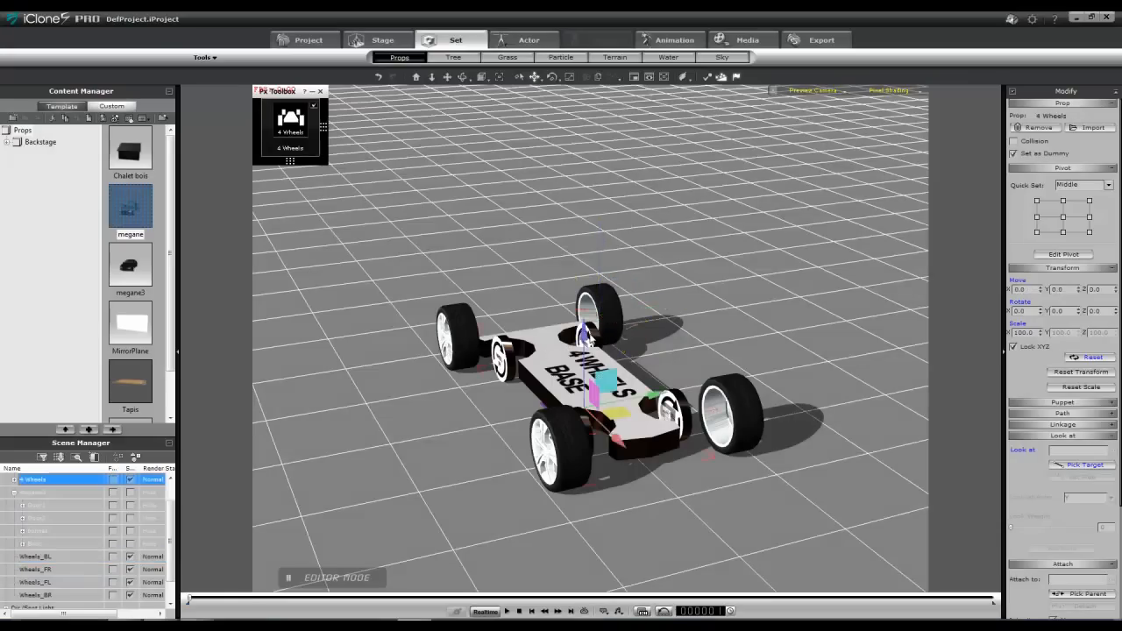
left_click(645, 319)
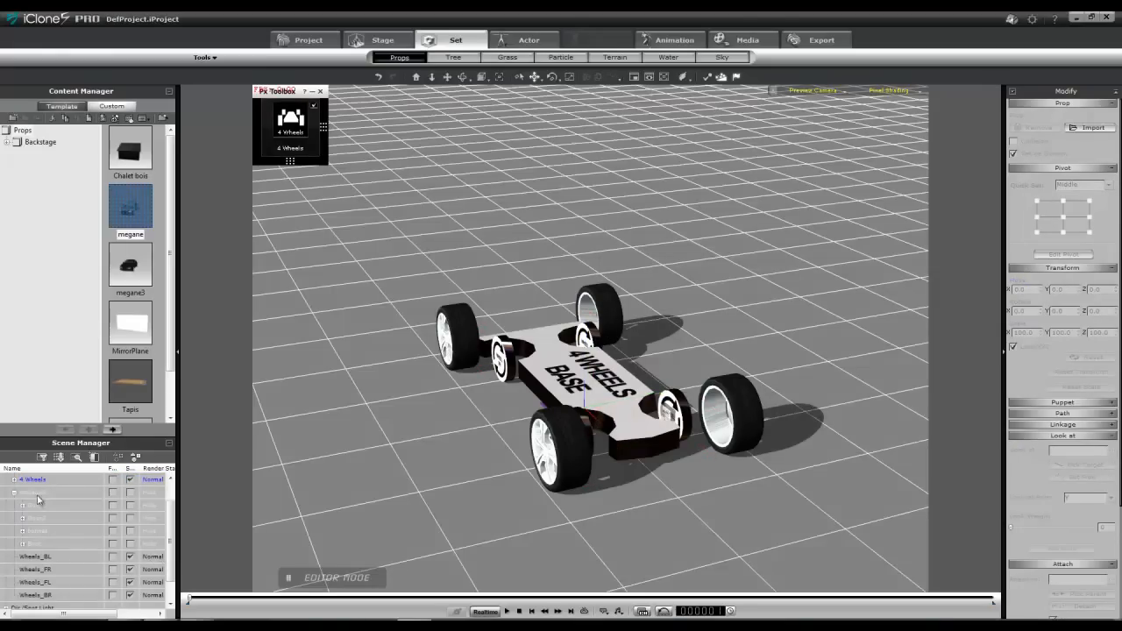
Expand the 4 Wheels base's sub-nodes in the scene list and collapse those of the hidden megane3 car.
left_click(14, 481)
left_click(14, 480)
left_click(14, 481)
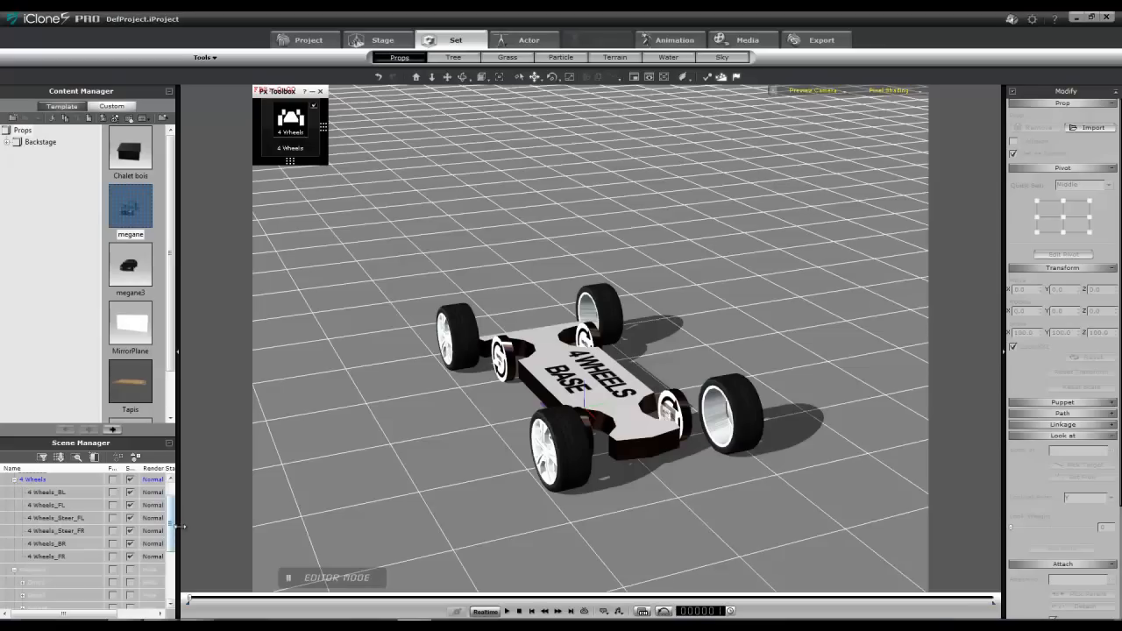
scroll(171, 523, "down", 1)
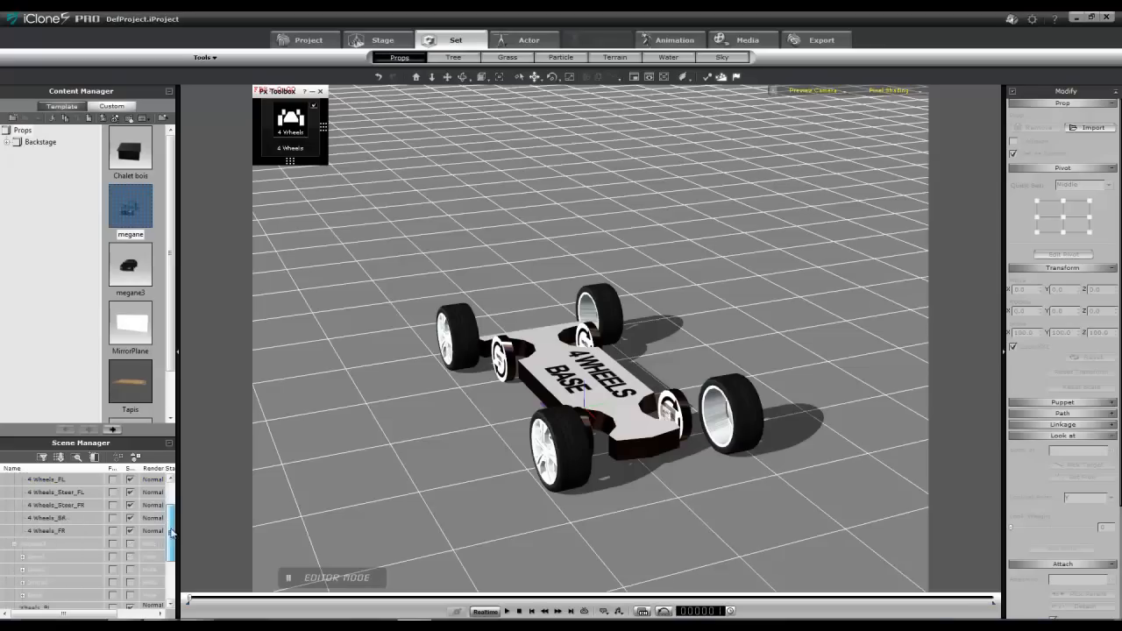
left_click(14, 531)
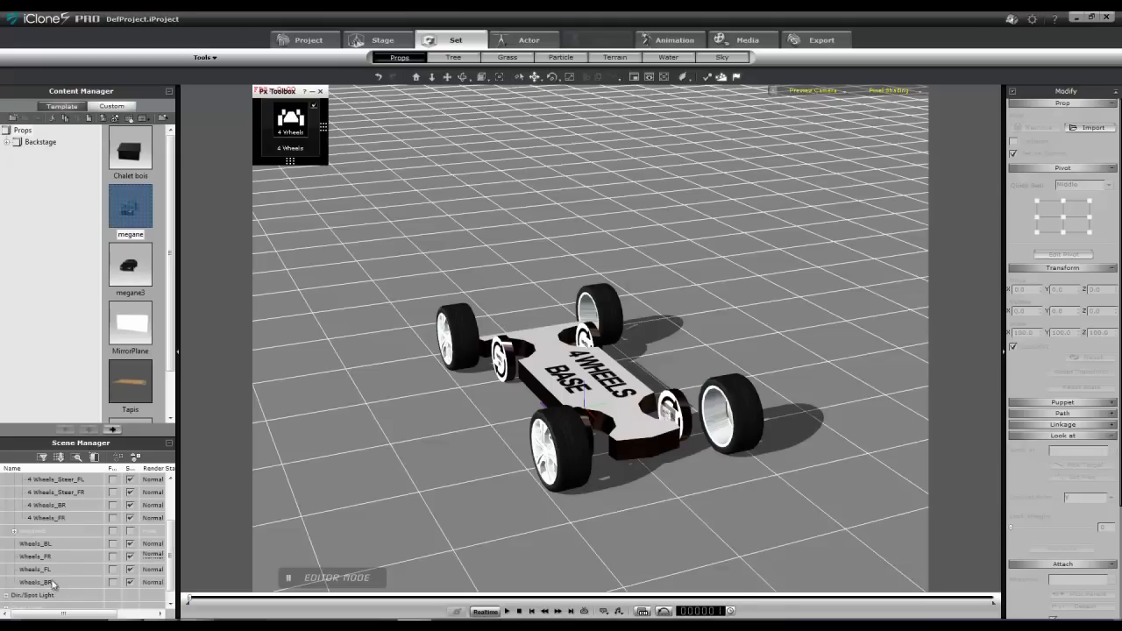
Attach Wheels_BL to the back-left wheel node of the 4 Wheels base.
left_click(36, 544)
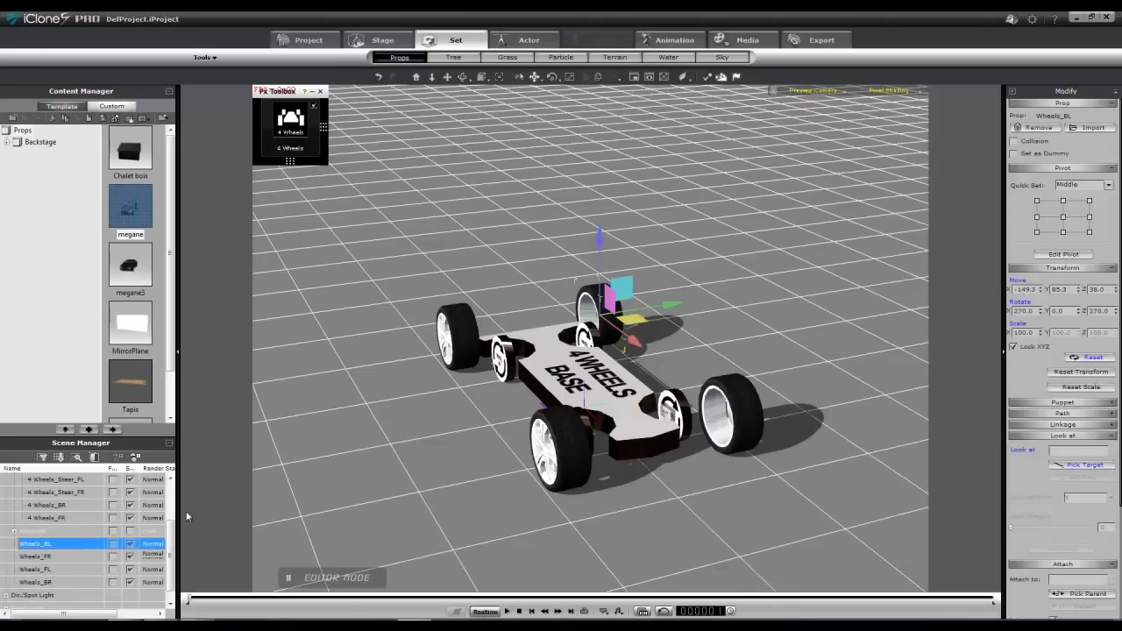
key("q")
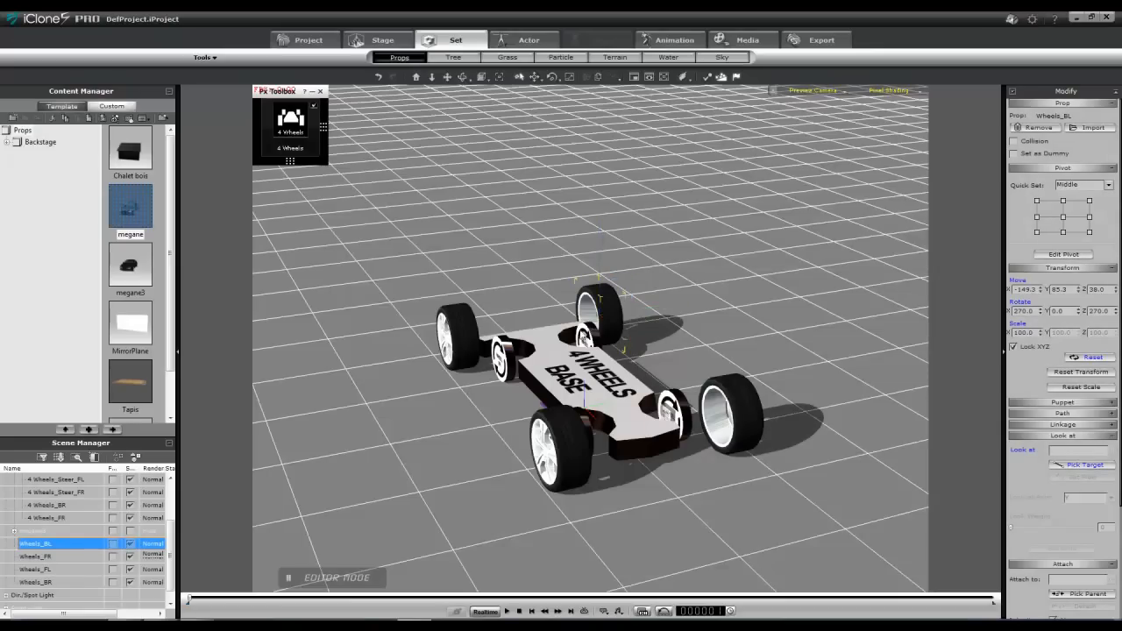
left_click(585, 341)
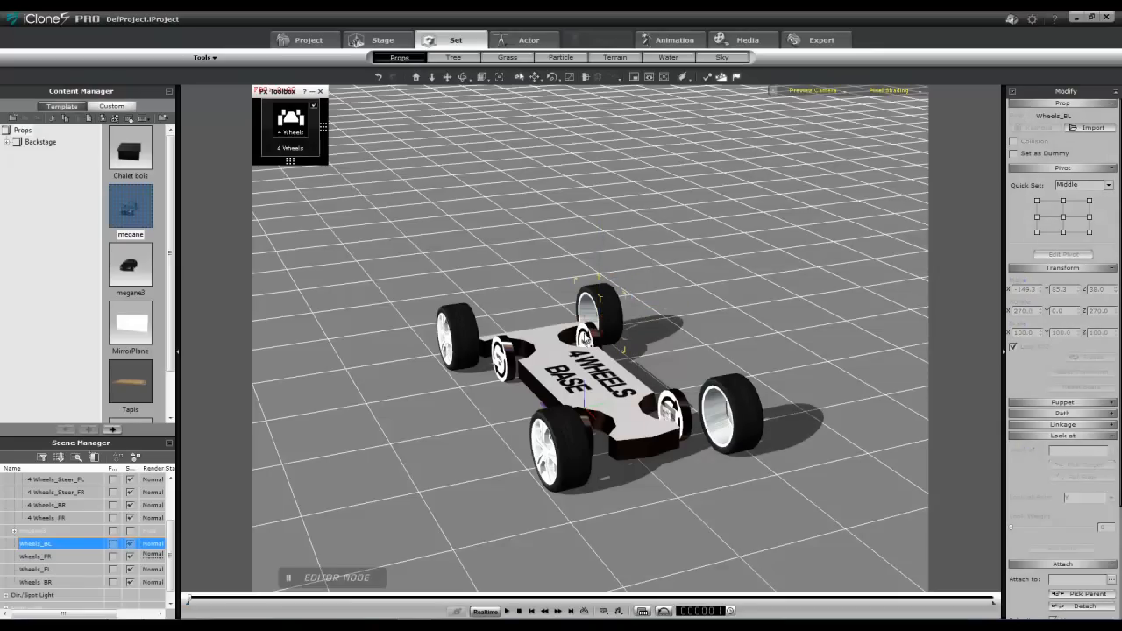
Align Wheels_BL and the base's 4 Wheels_BL node with each other on the X, Y and Z axes.
left_click(587, 78)
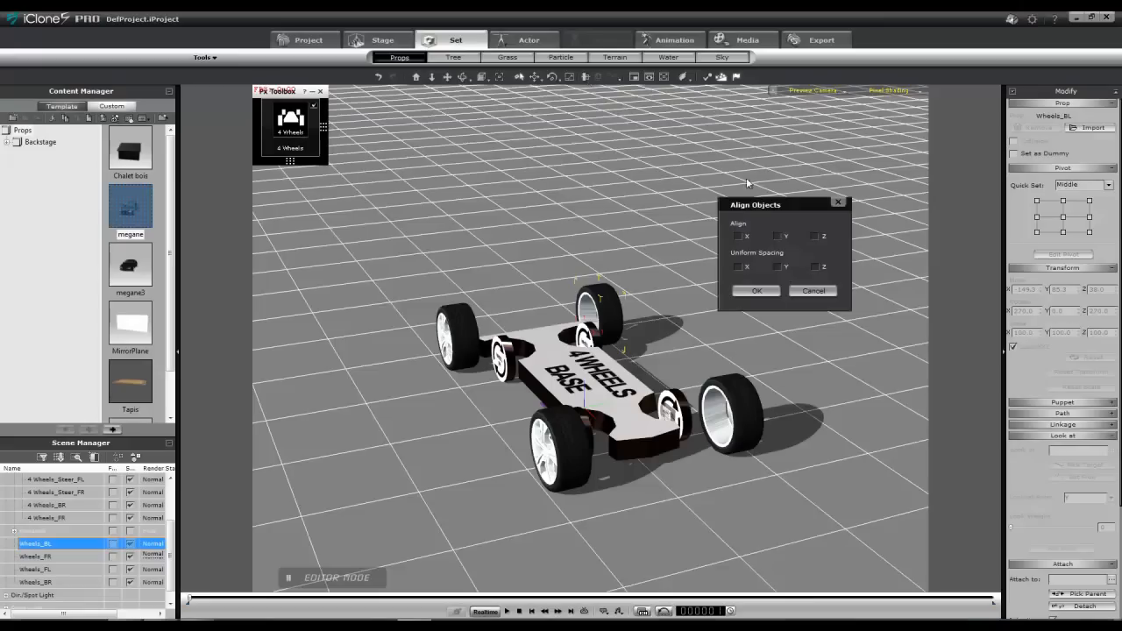
left_click(738, 236)
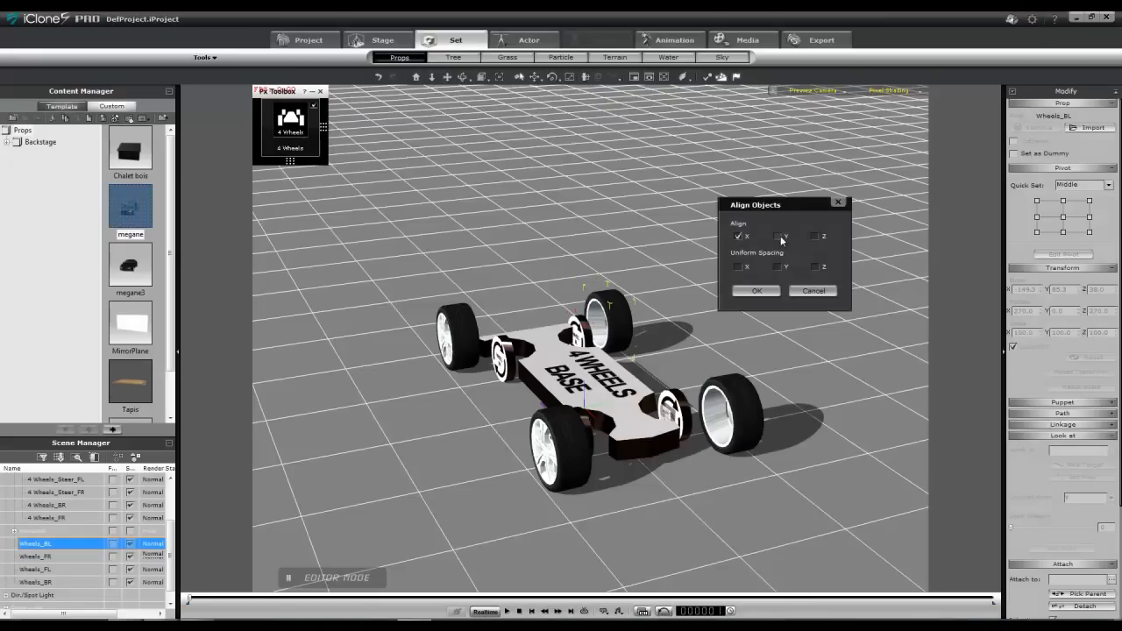
left_click(778, 236)
left_click(816, 236)
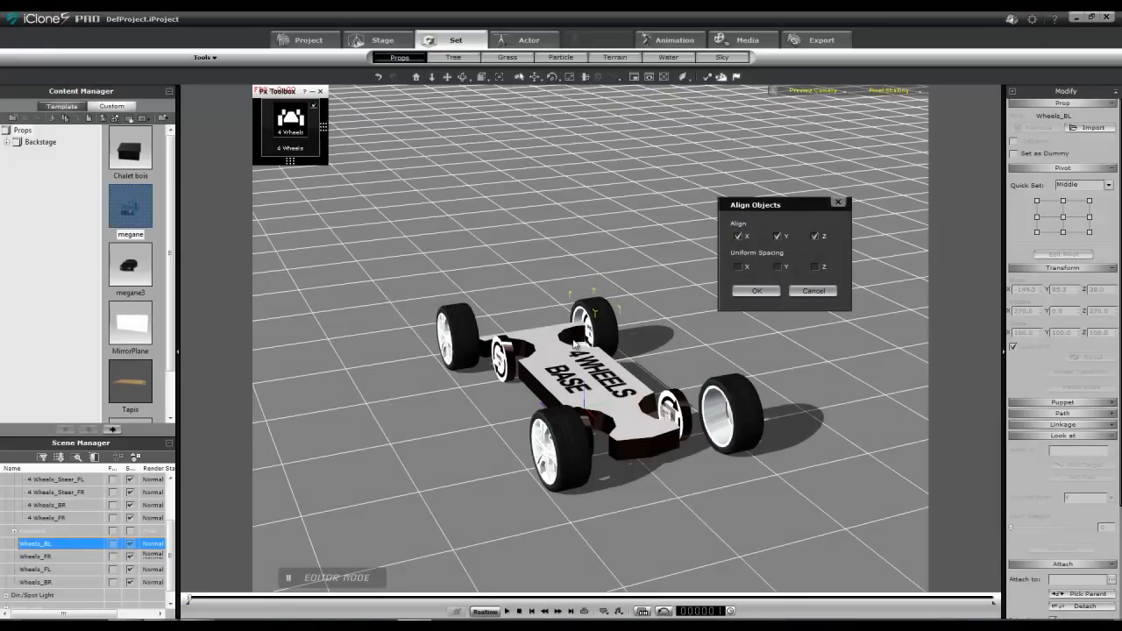
left_click(756, 292)
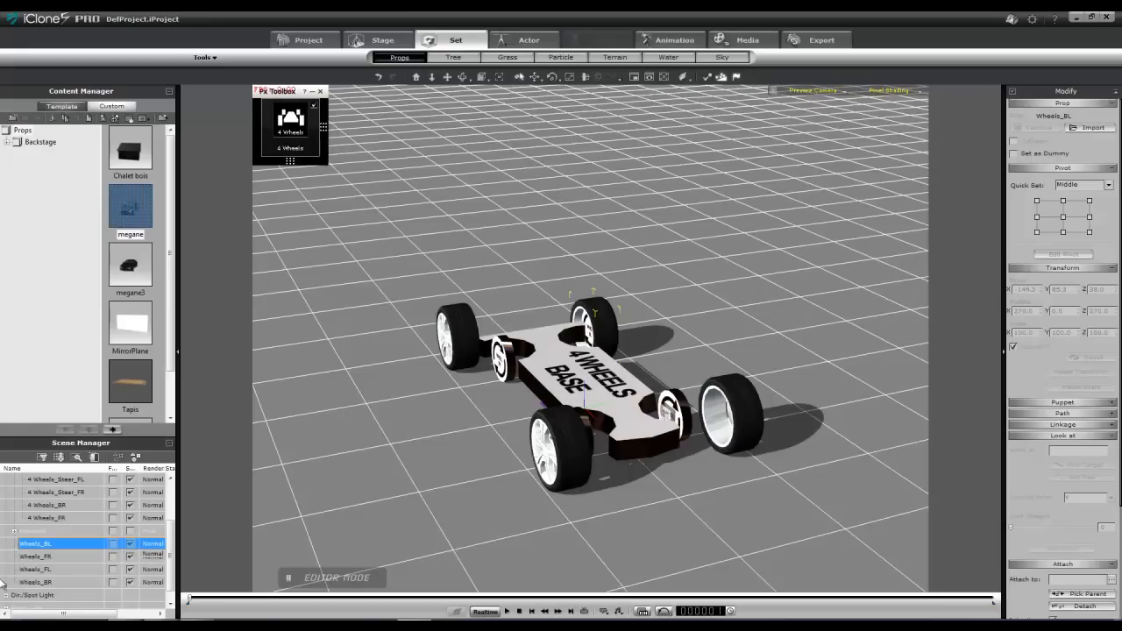
Scale the base's 4 Wheels_BL node uniformly to about 142.3 so it matches the size of the car wheel.
left_click_drag(172, 545, 174, 485)
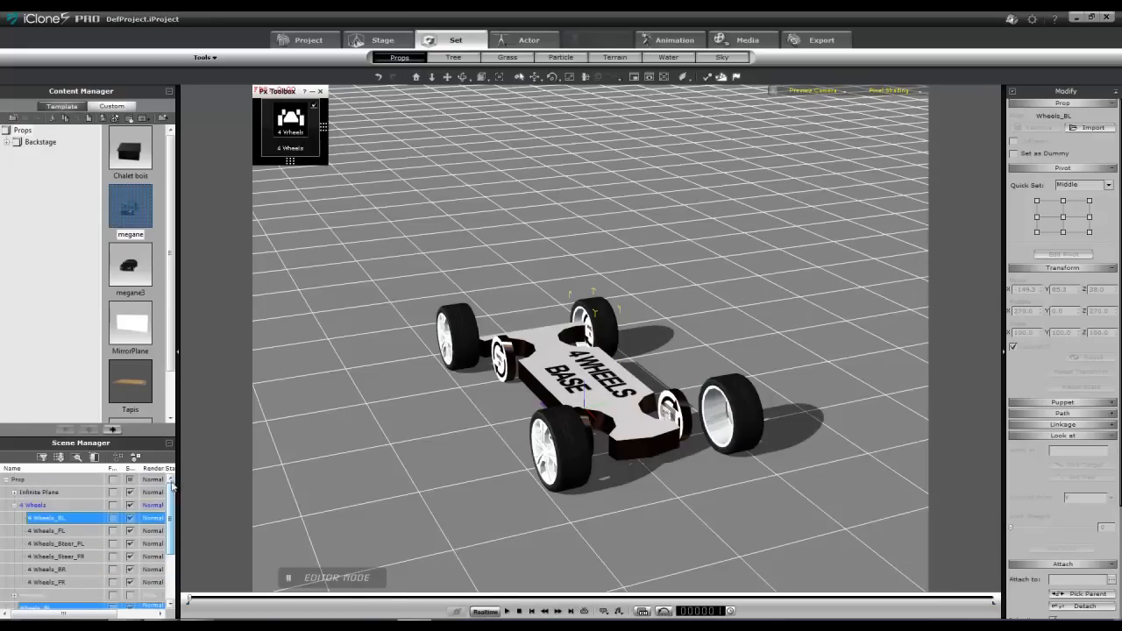
left_click(287, 455)
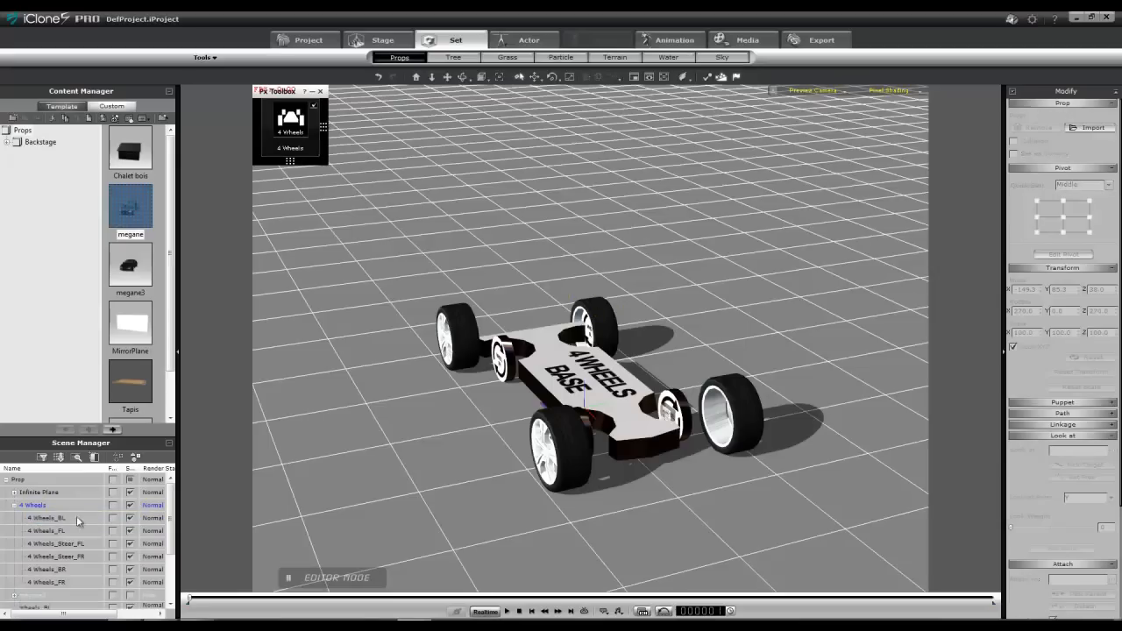
left_click(59, 519)
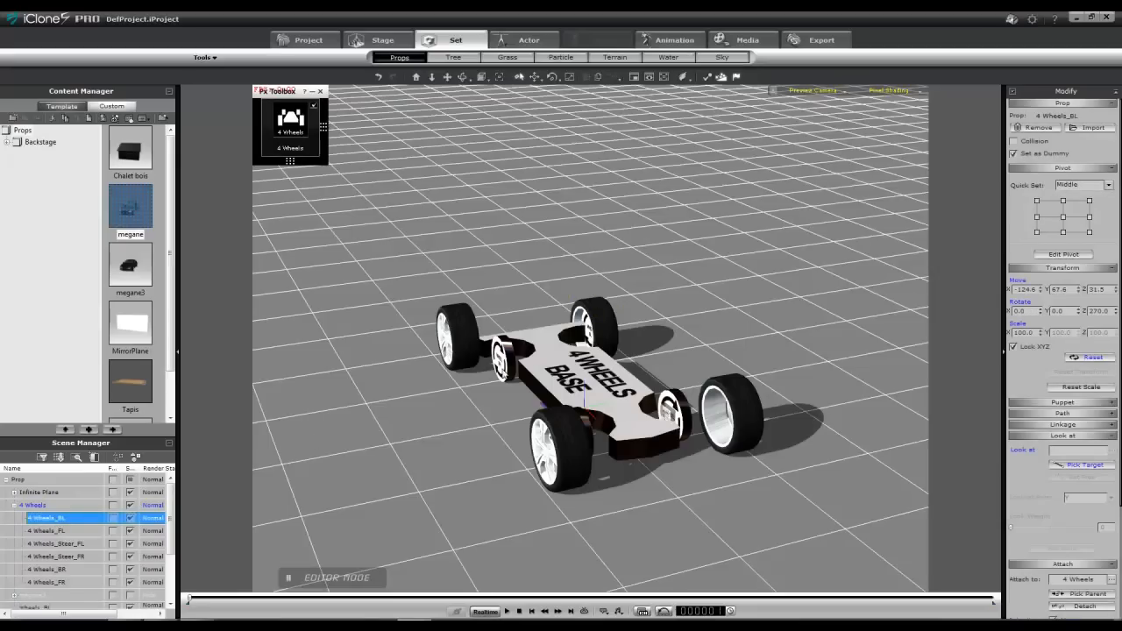
key("w")
left_click_drag(595, 330, 629, 278)
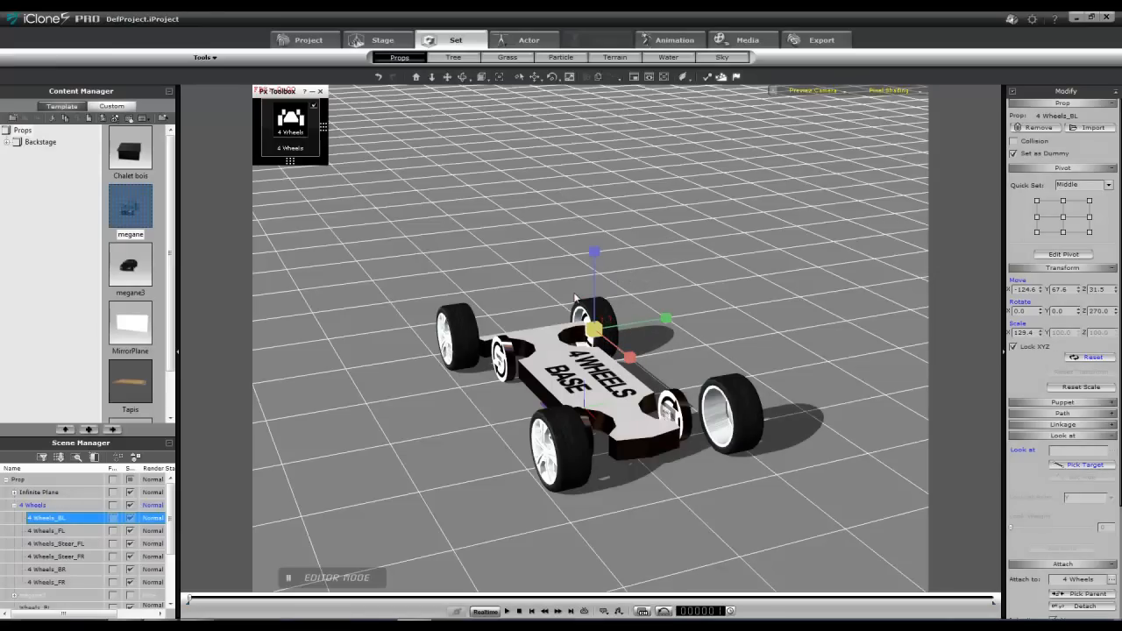
key("ctrl+z")
left_click_drag(593, 332, 631, 291)
left_click(1014, 346)
Attach the Wheels_BL car wheel to its parent node 4 Wheels_BL on the base.
left_click(460, 345)
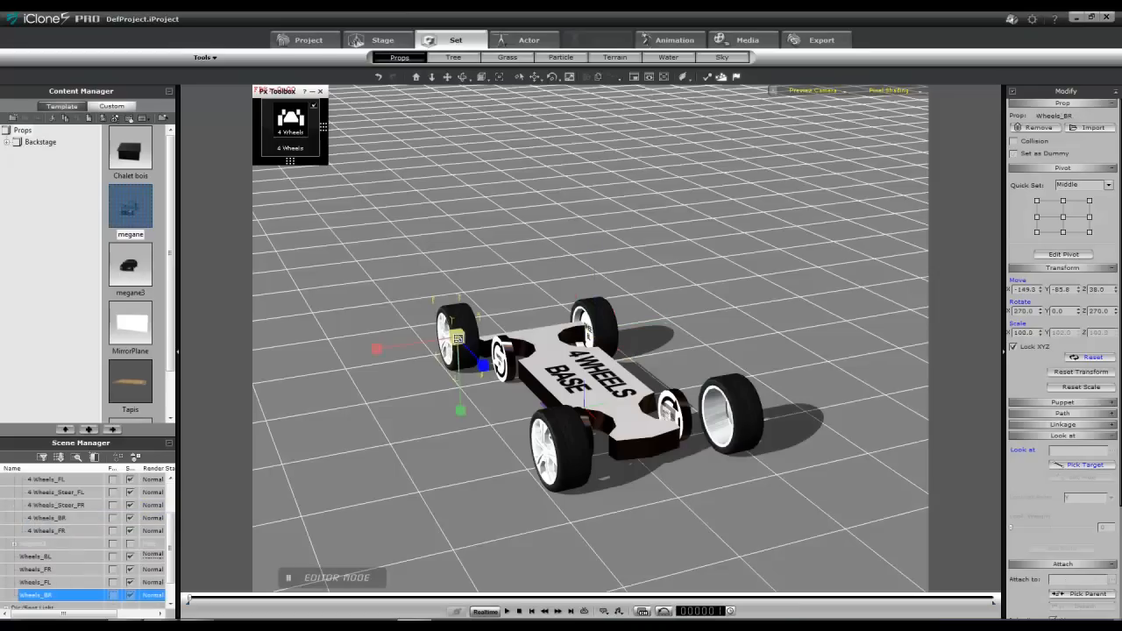
left_click(597, 322)
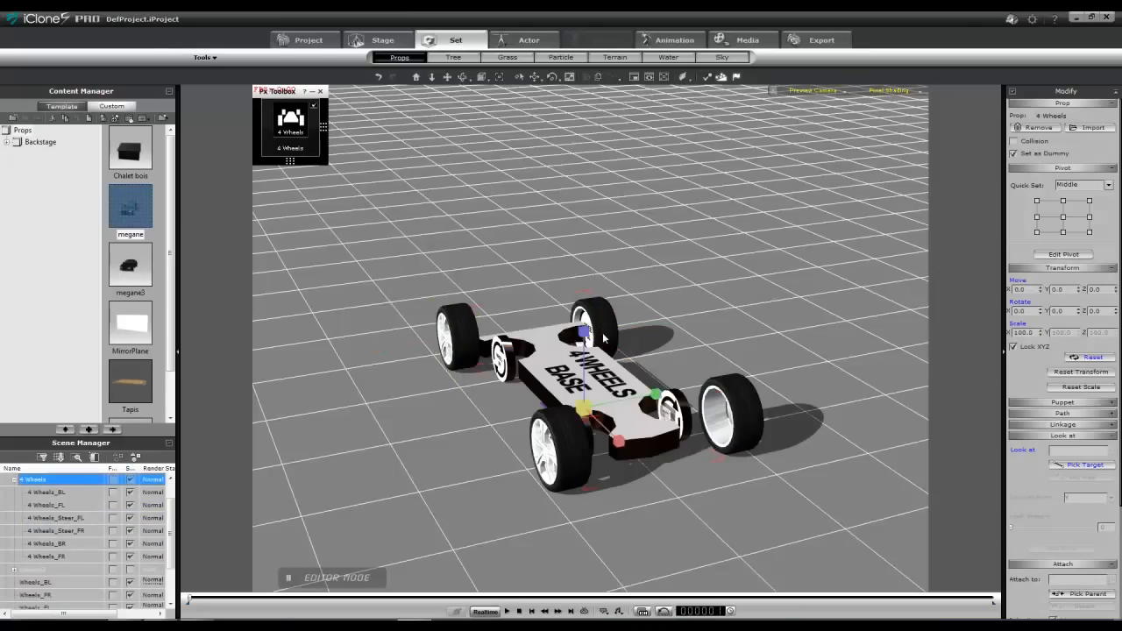
left_click(44, 583)
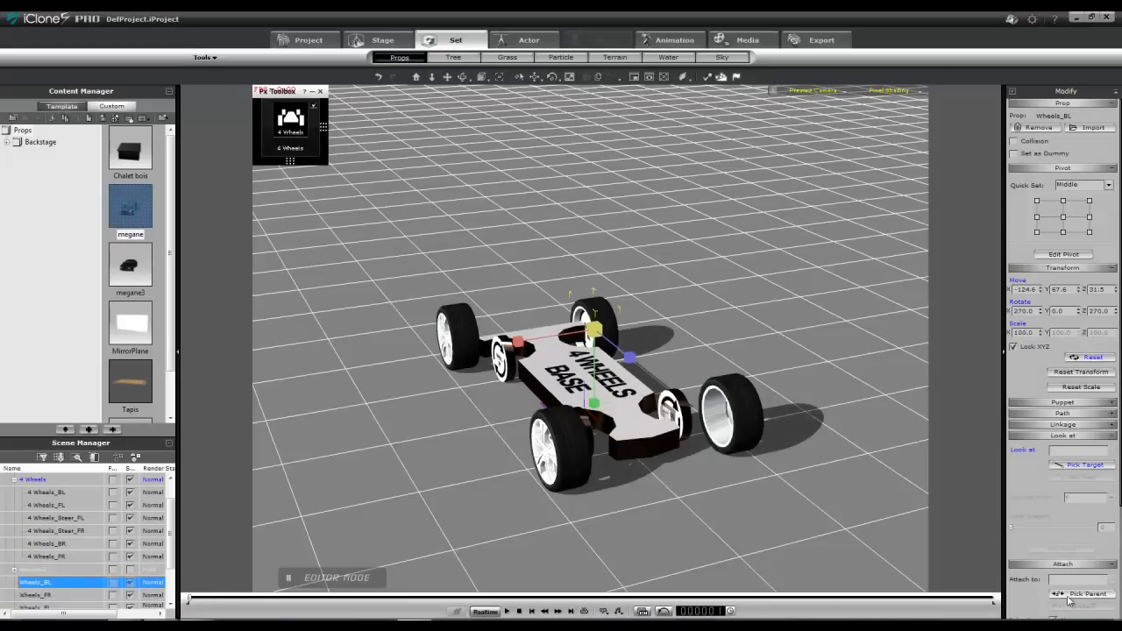
left_click_drag(7, 526, 42, 497)
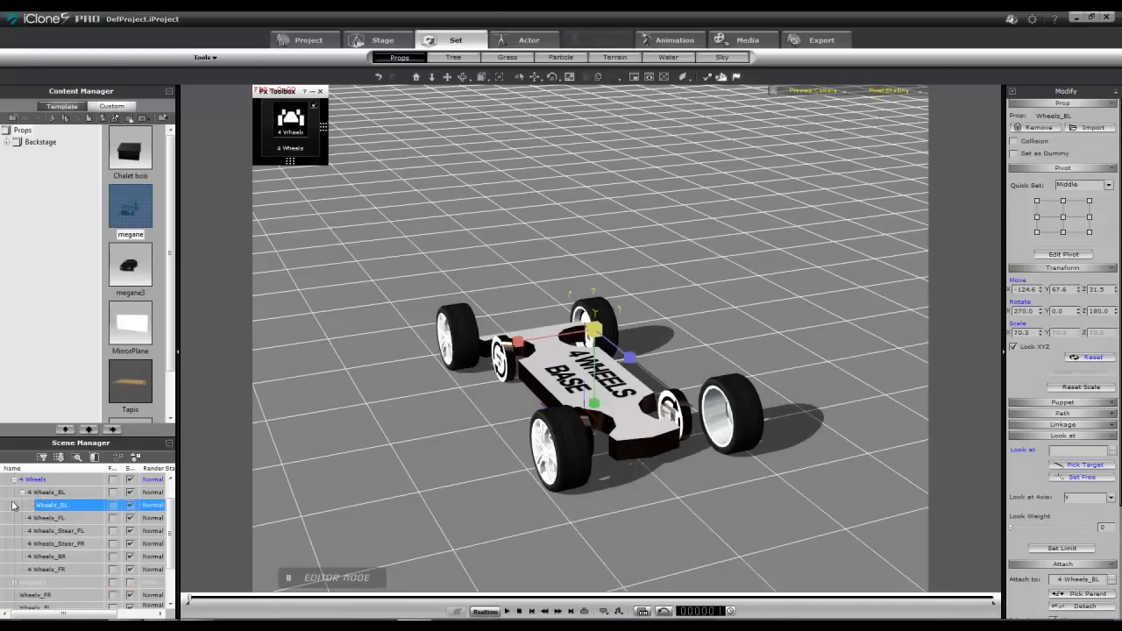
Move the 4 Wheels_BL node with its attached wheel to X -142.1, Y 85.8 and Z 38.
left_click(39, 494)
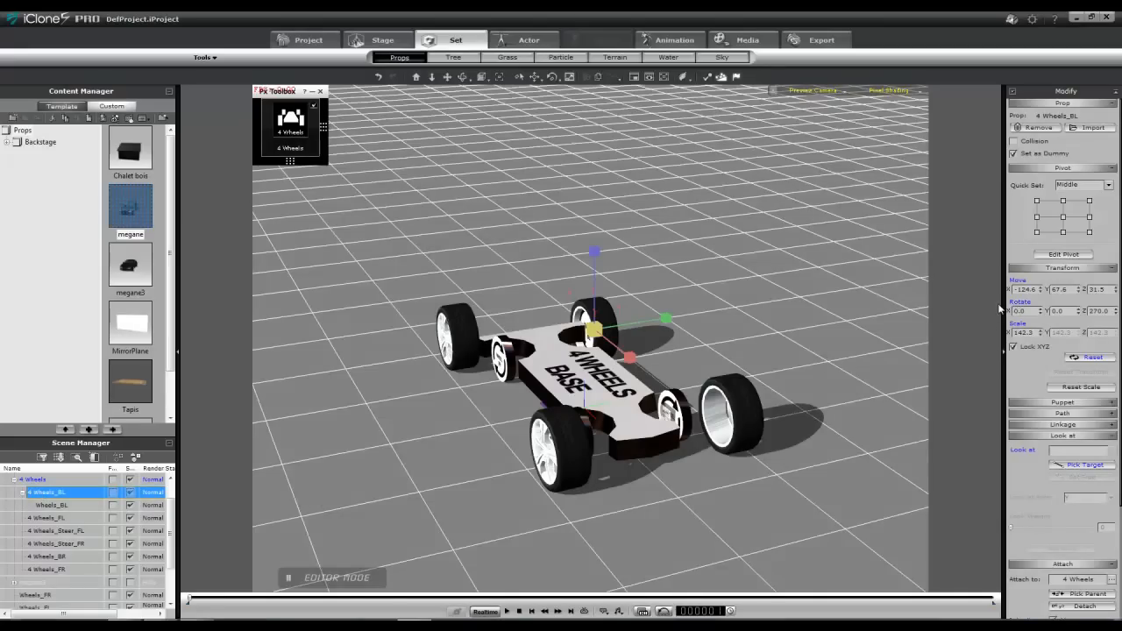
key("w")
left_click_drag(1039, 290, 998, 298)
type("-")
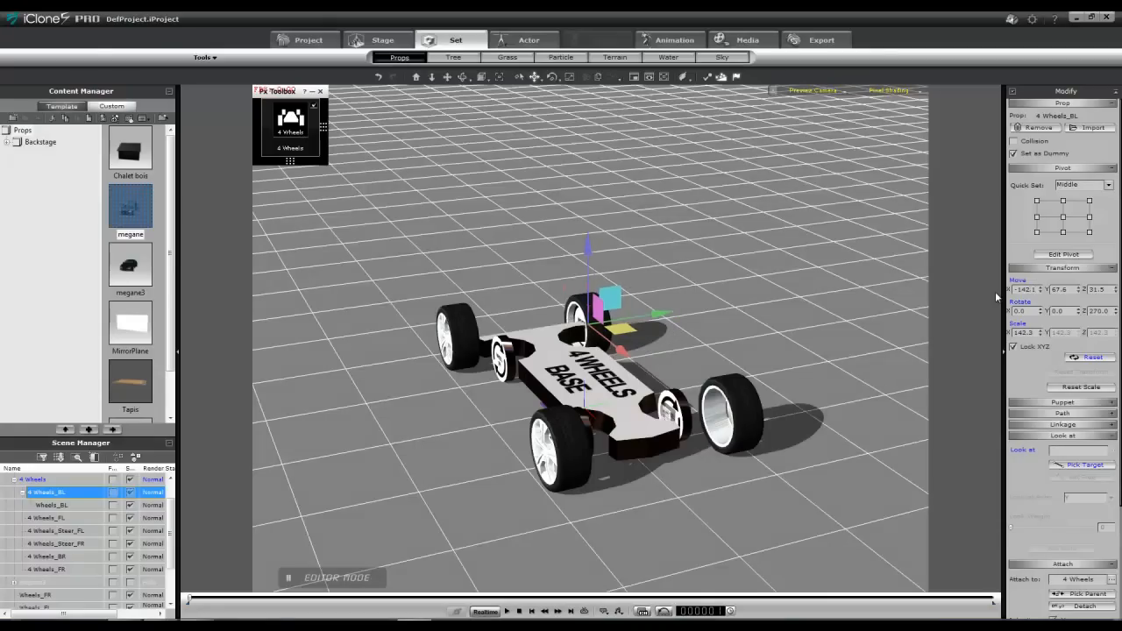
double_click(1061, 290)
type("85.8")
key("Return")
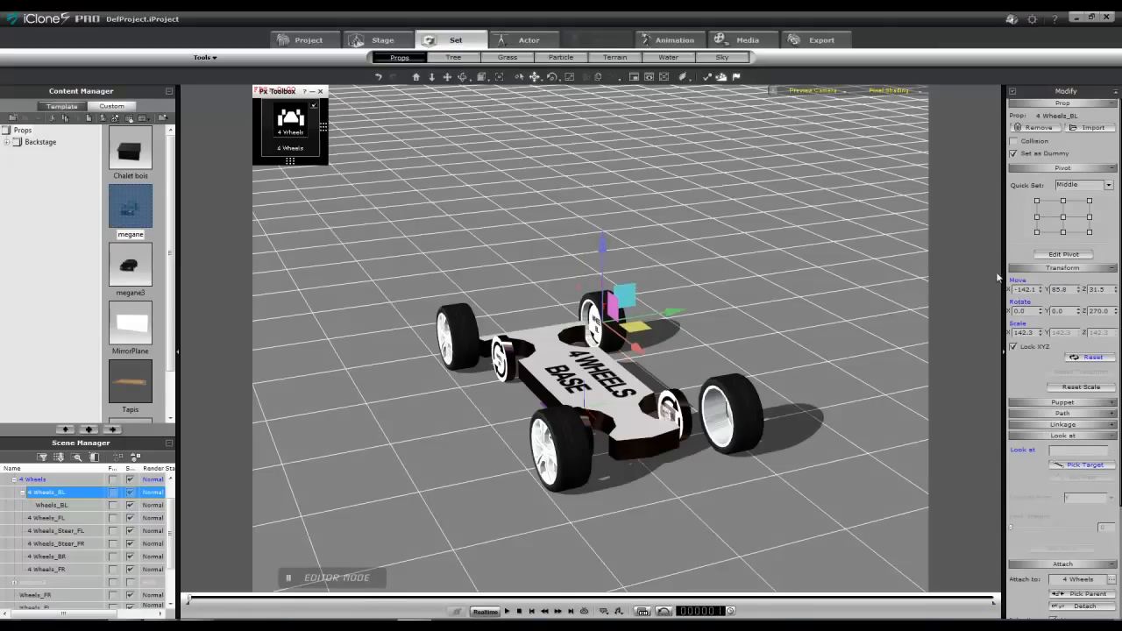
double_click(1108, 290)
type("38")
key("Return")
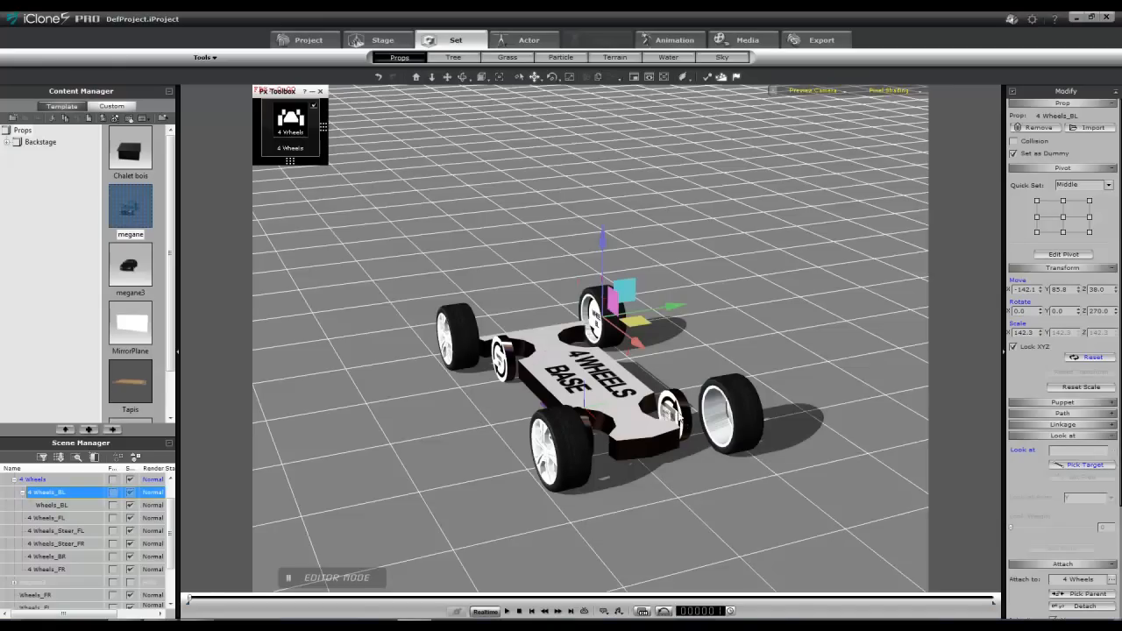
left_click(505, 356)
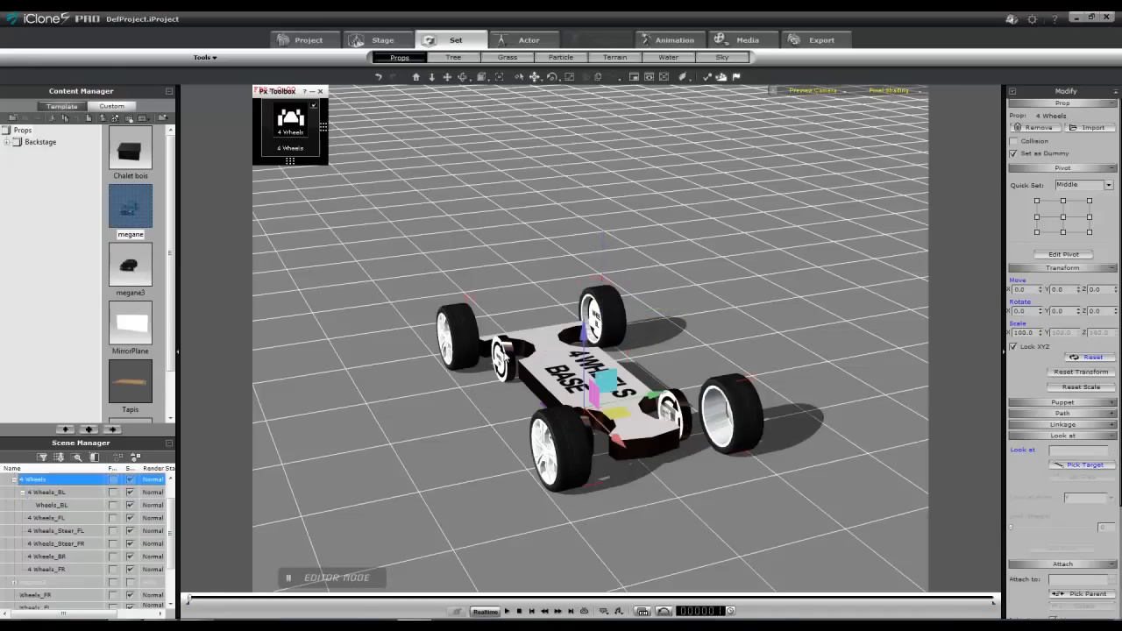
left_click(41, 598)
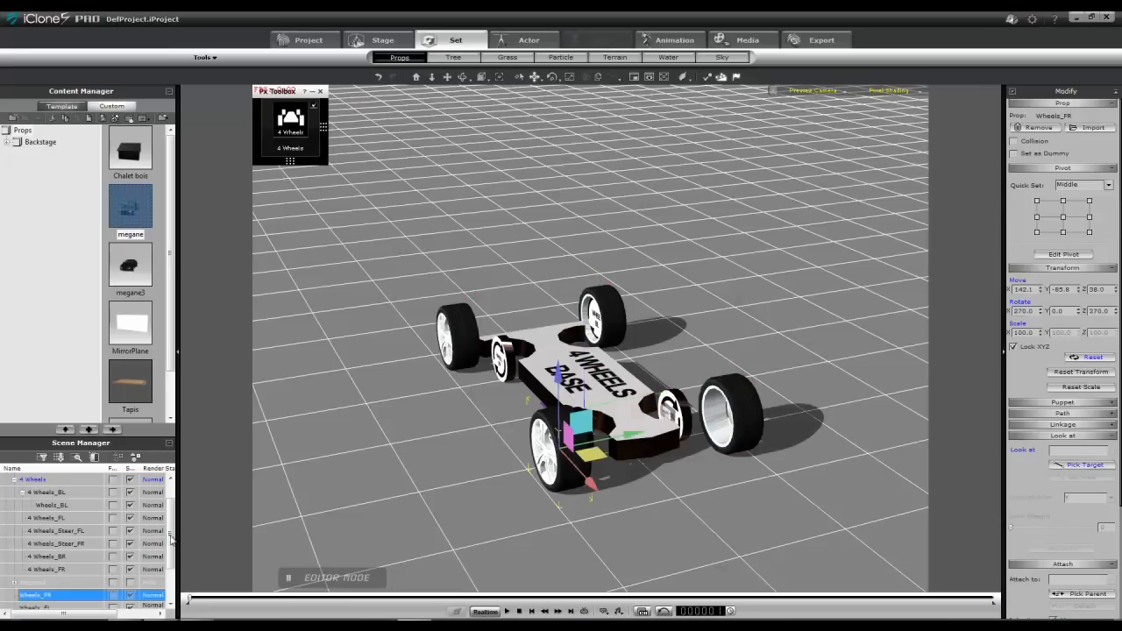
scroll(174, 548, "down", 1)
scroll(174, 548, "down", 2)
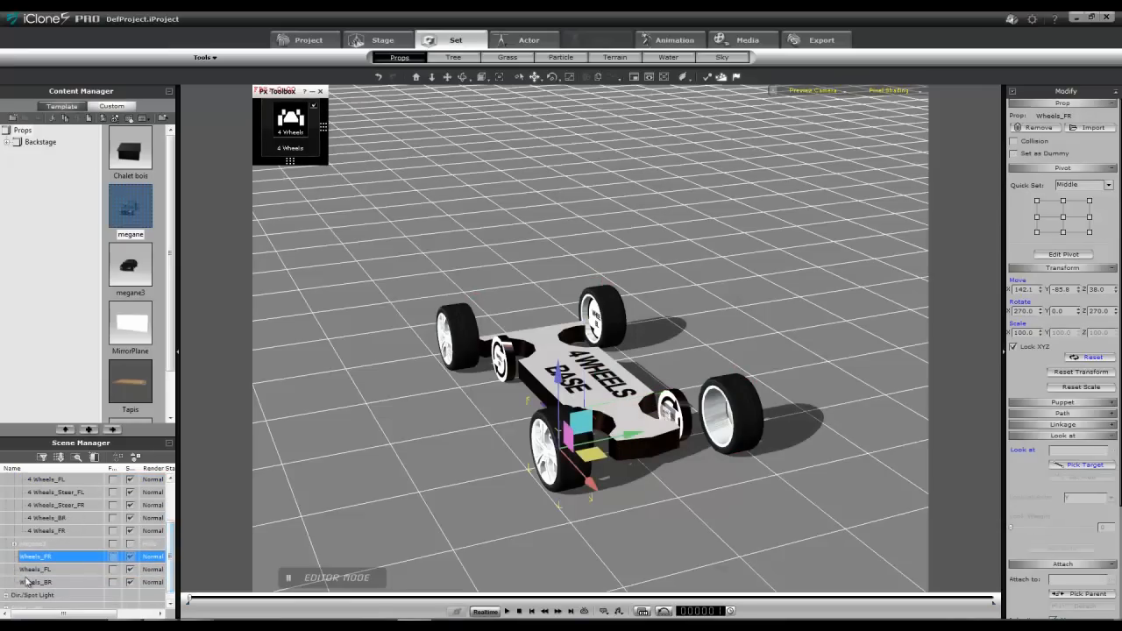
left_click(27, 584)
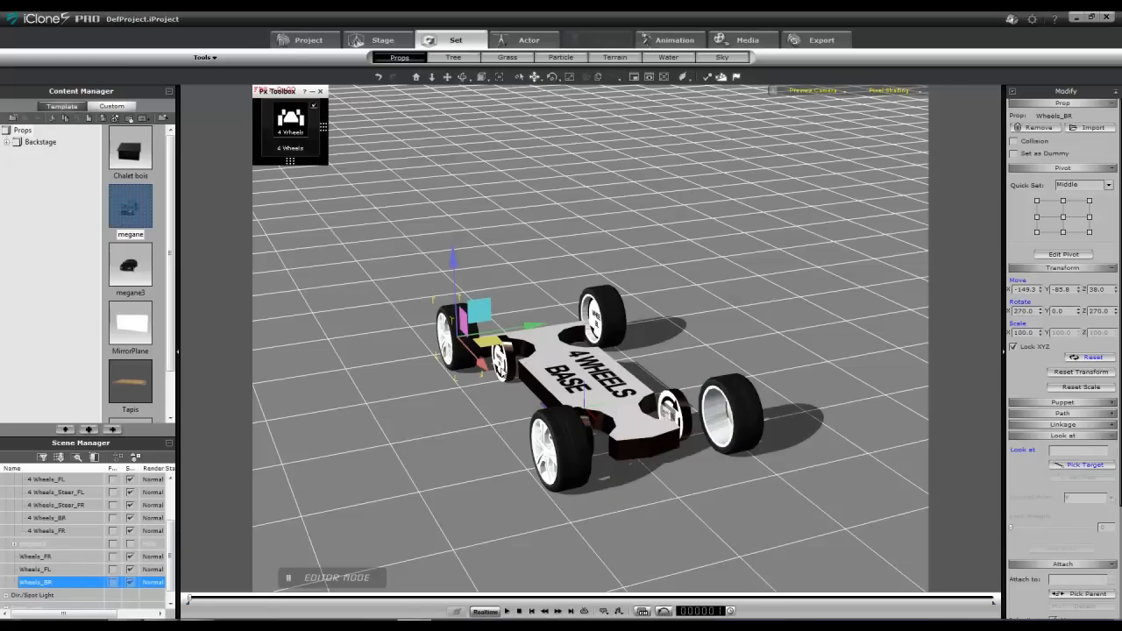
left_click(551, 349, "ctrl")
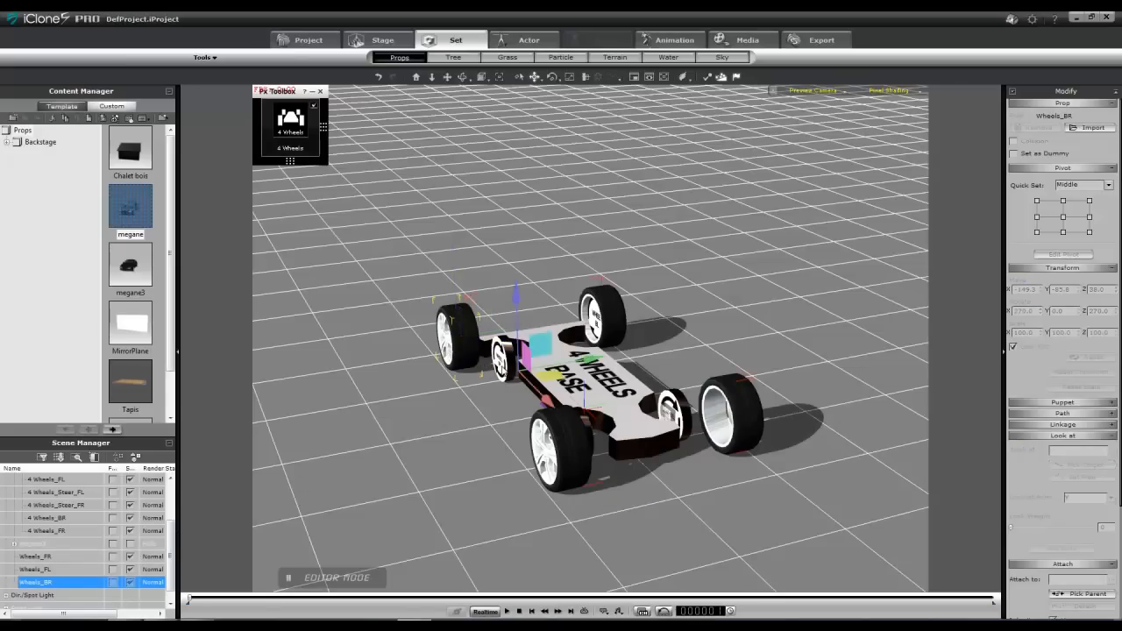
left_click_drag(169, 556, 172, 502)
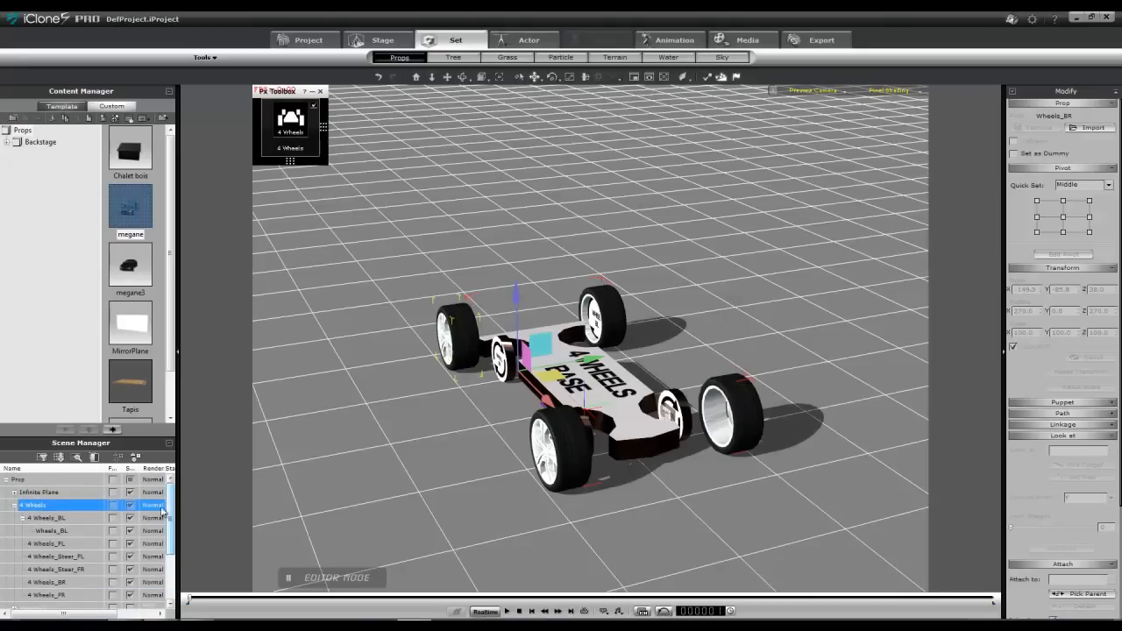
left_click(45, 584)
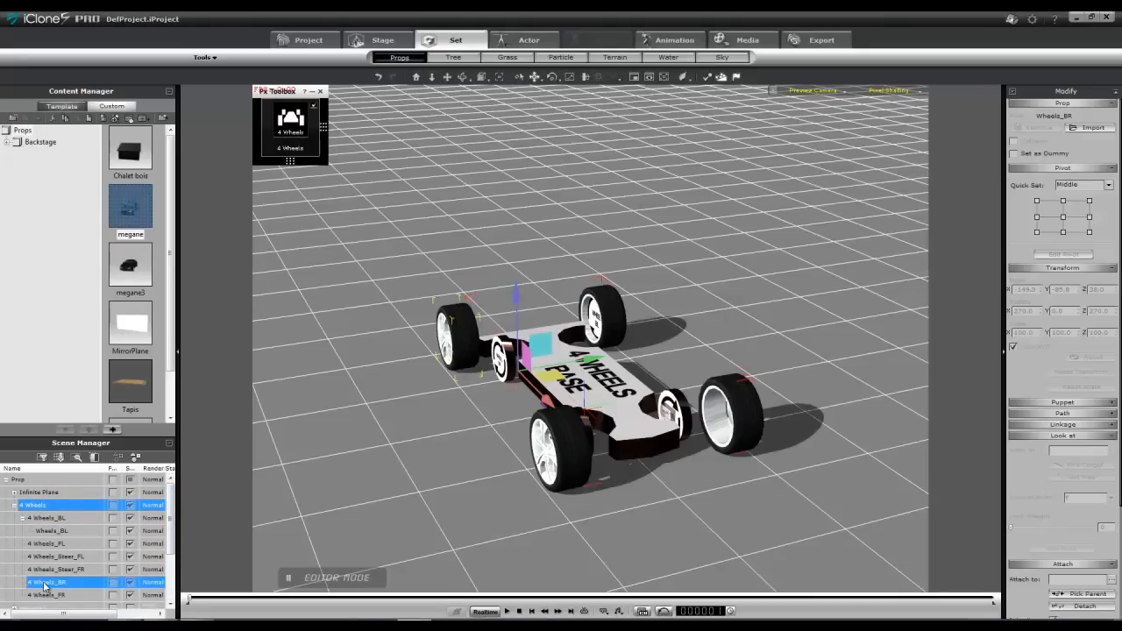
left_click(33, 506)
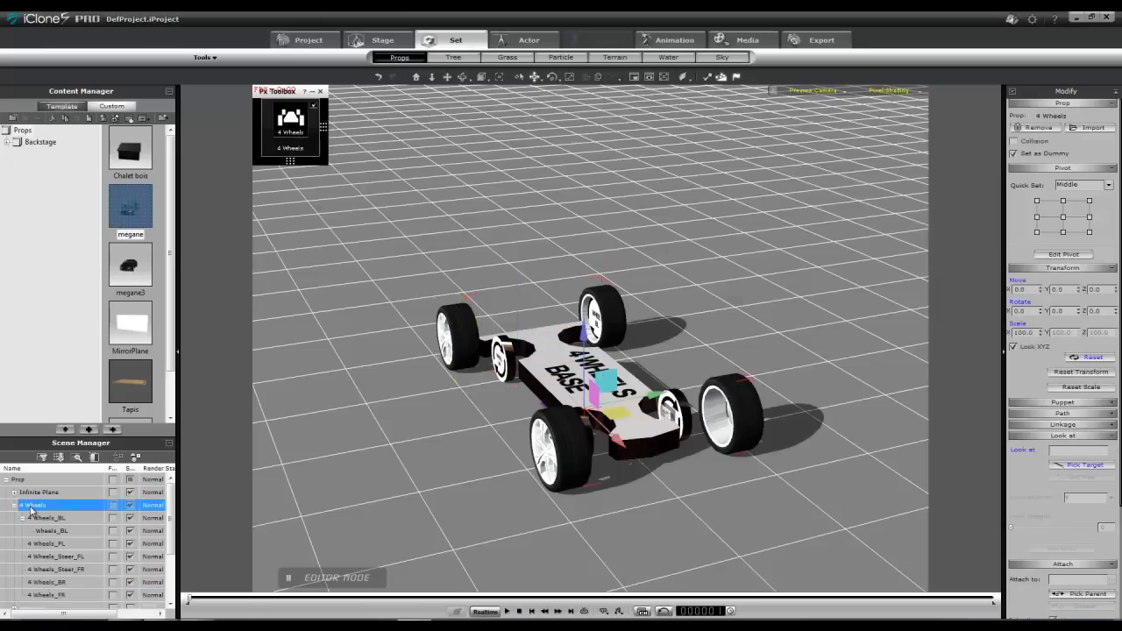
left_click(416, 498)
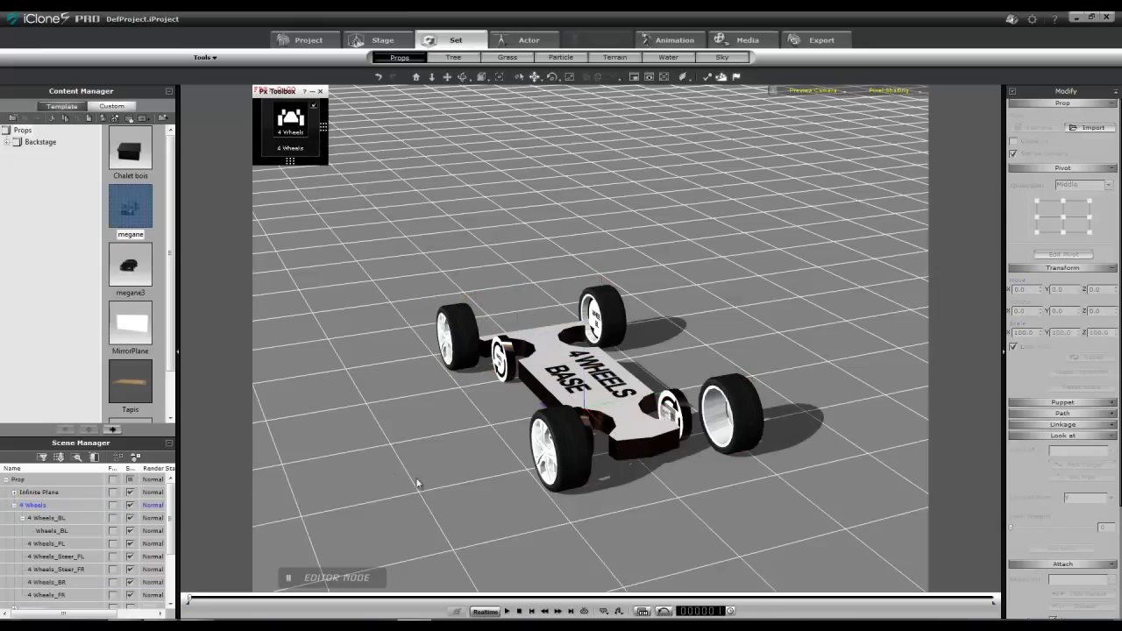
left_click(507, 356)
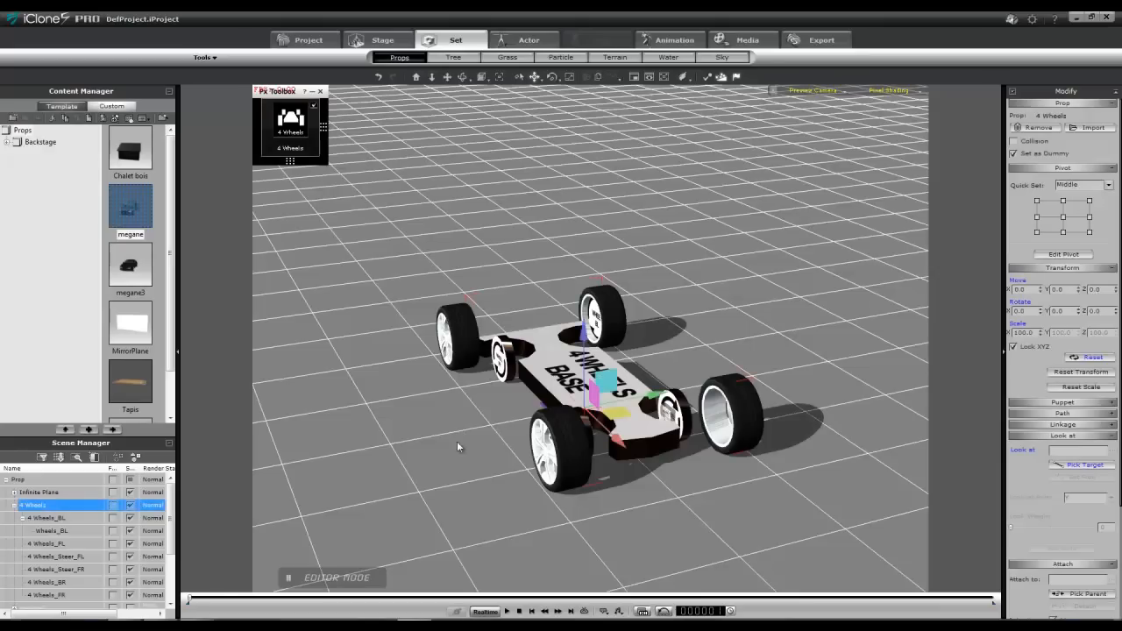
Align Wheels_BR and the base's 4 Wheels_BR node with each other on the X, Y and Z axes.
right_click(426, 500)
right_click_drag(416, 499, 460, 418, "alt")
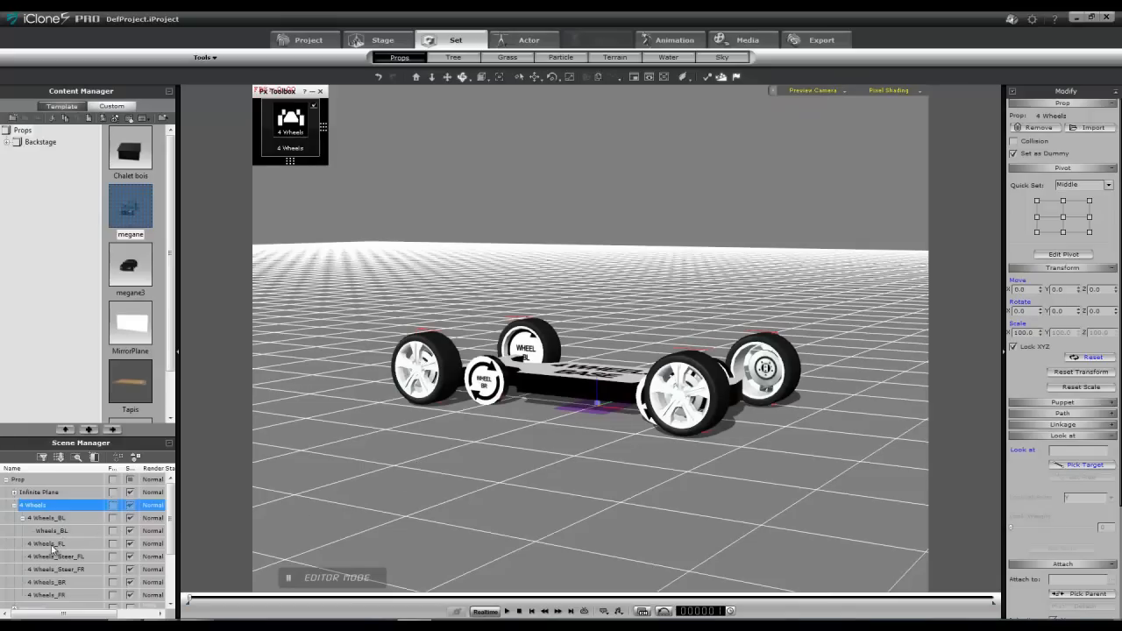
left_click(44, 582)
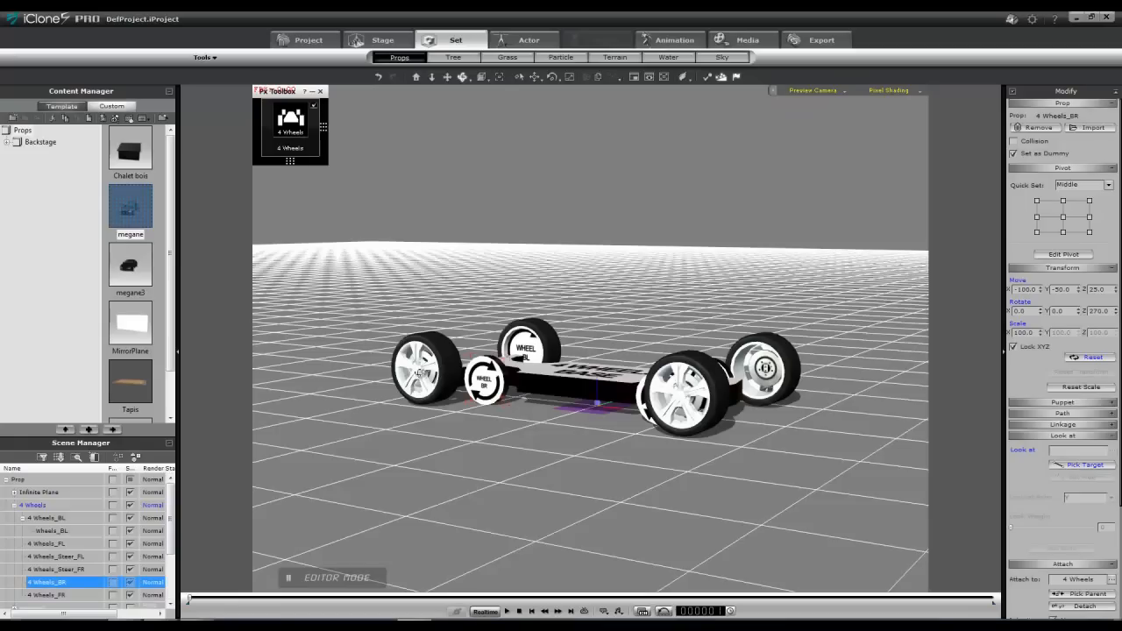
left_click(423, 375)
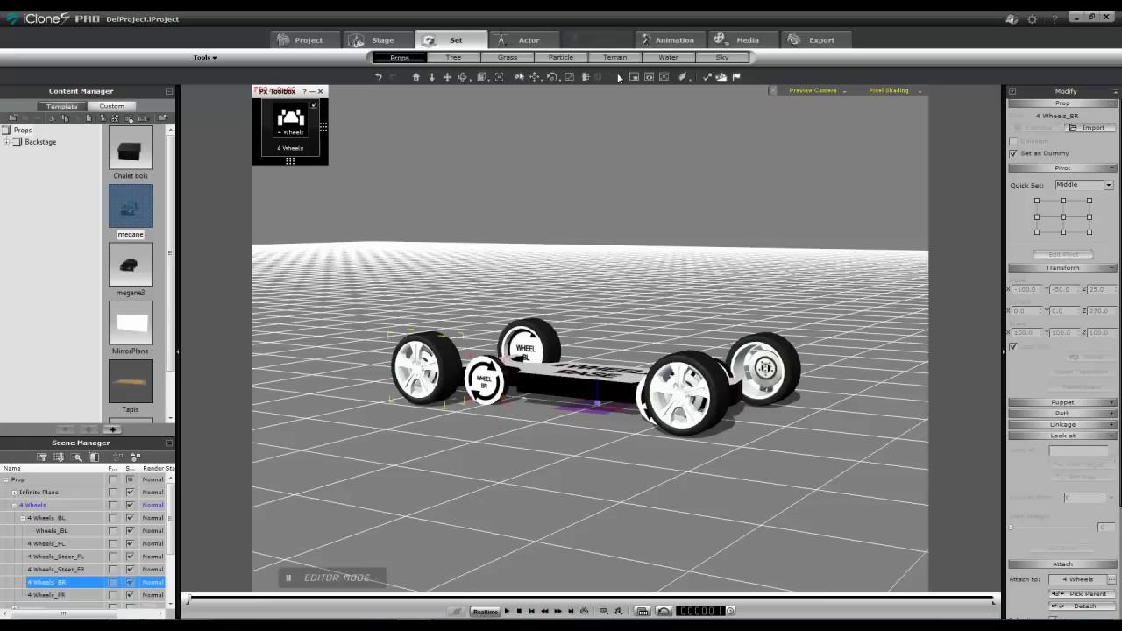
left_click(585, 77)
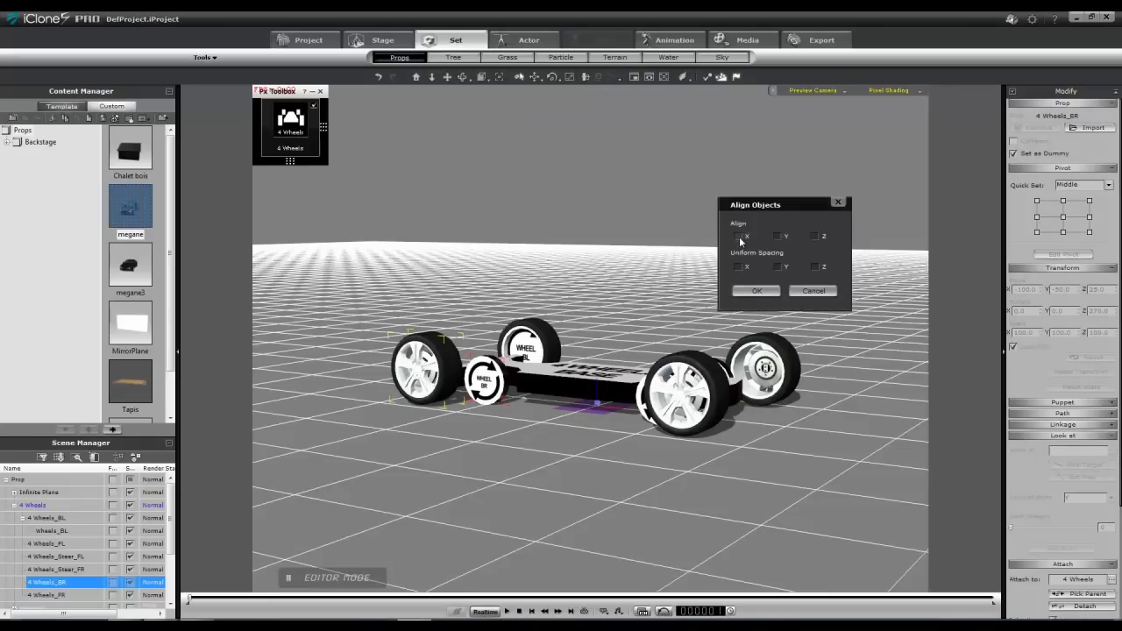
left_click(739, 236)
left_click(778, 236)
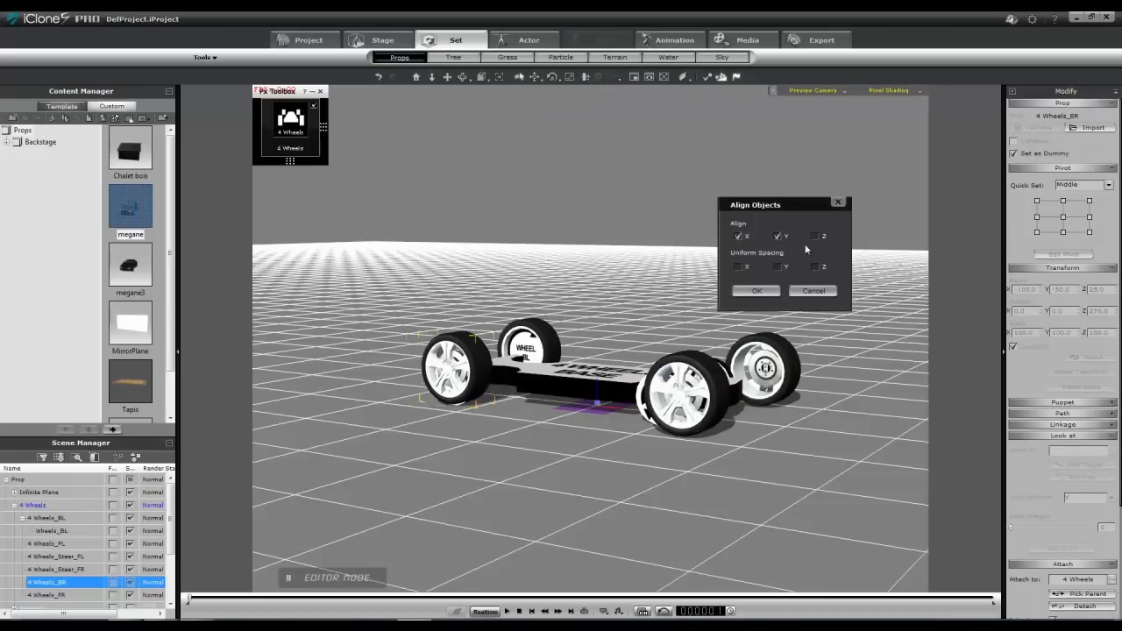
left_click(816, 238)
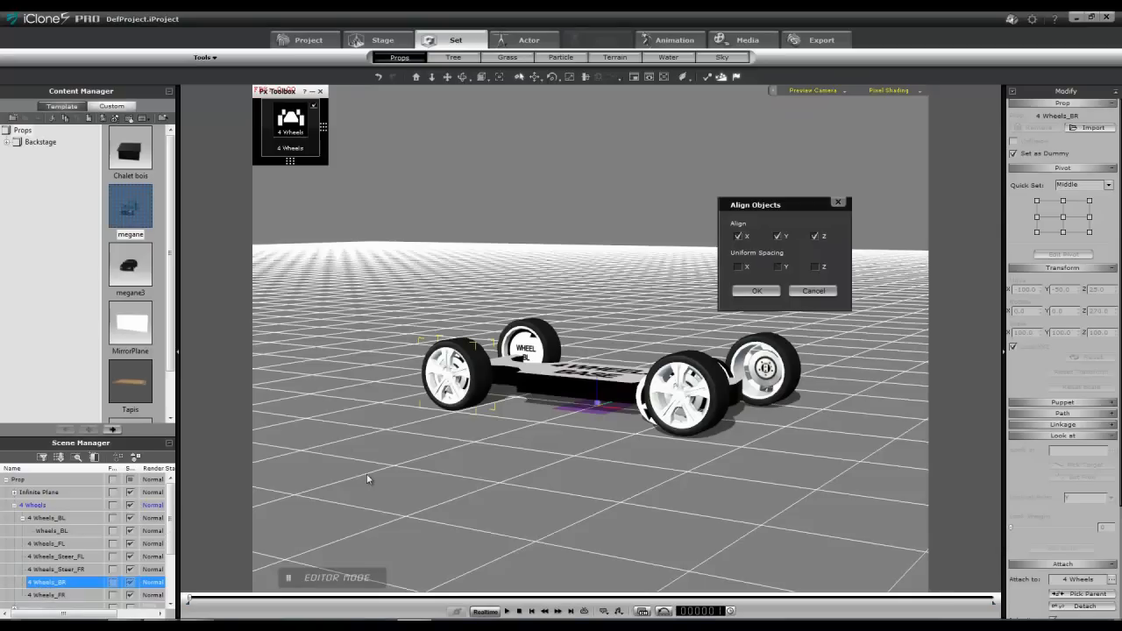
left_click(758, 292)
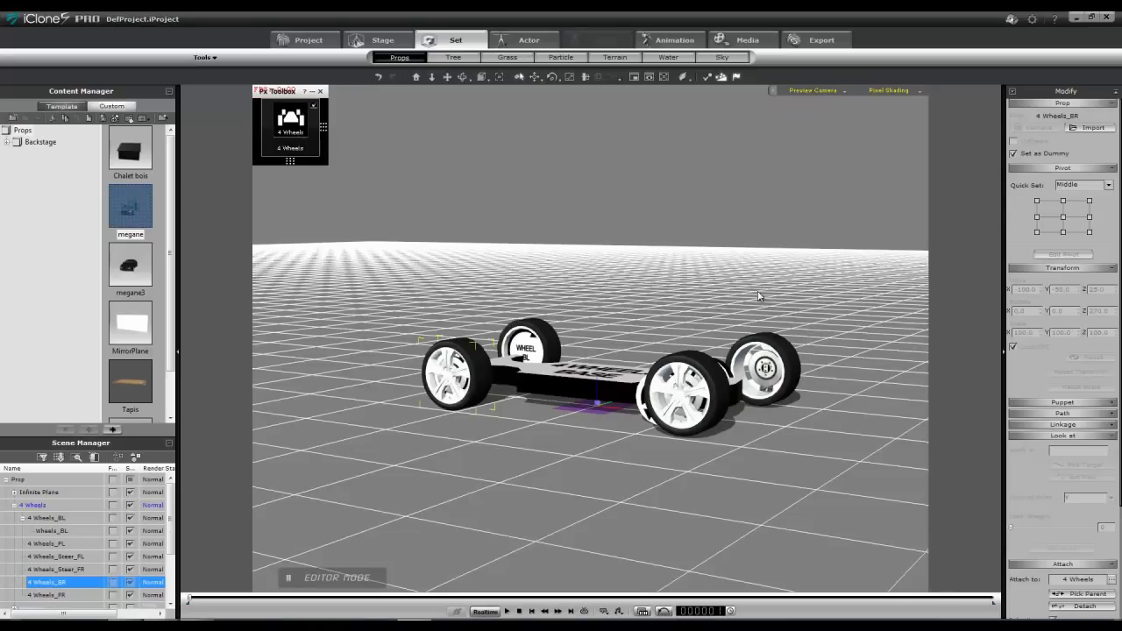
Attach the Wheels_BR car wheel to its parent node 4 Wheels_BR on the base.
left_click(306, 506)
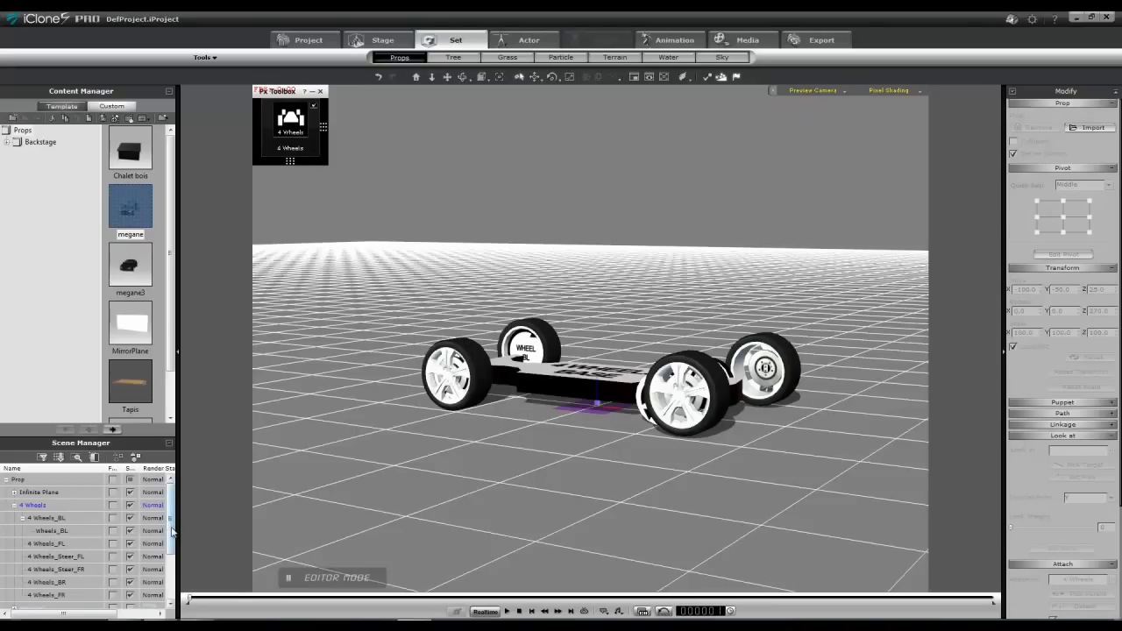
left_click(46, 596)
left_click(42, 585)
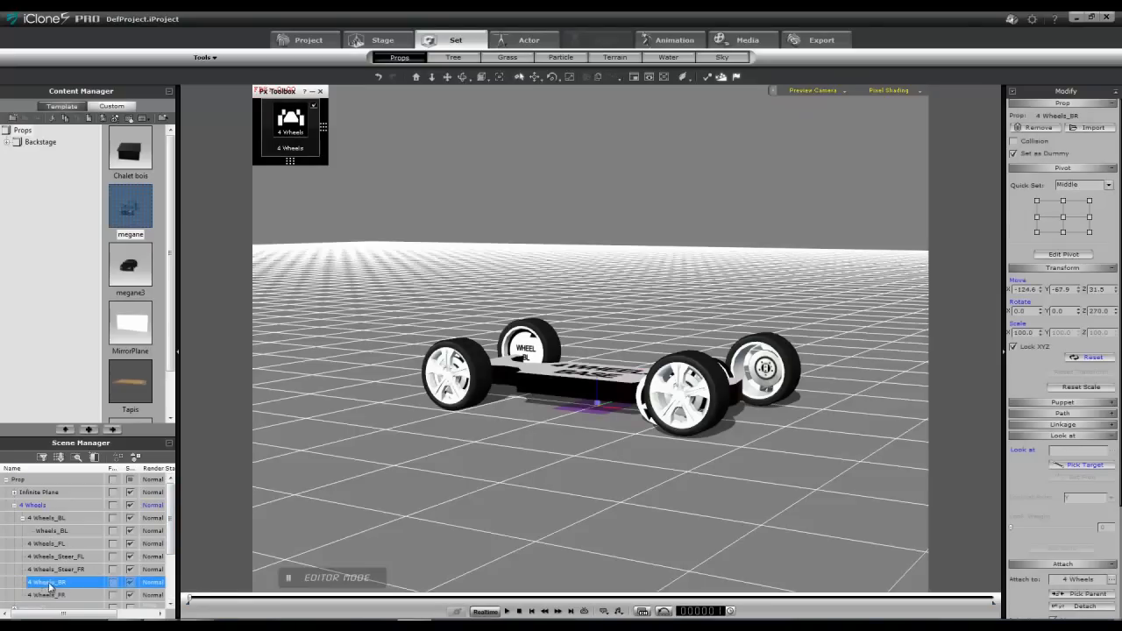
scroll(91, 580, "down", 2)
left_click(37, 570)
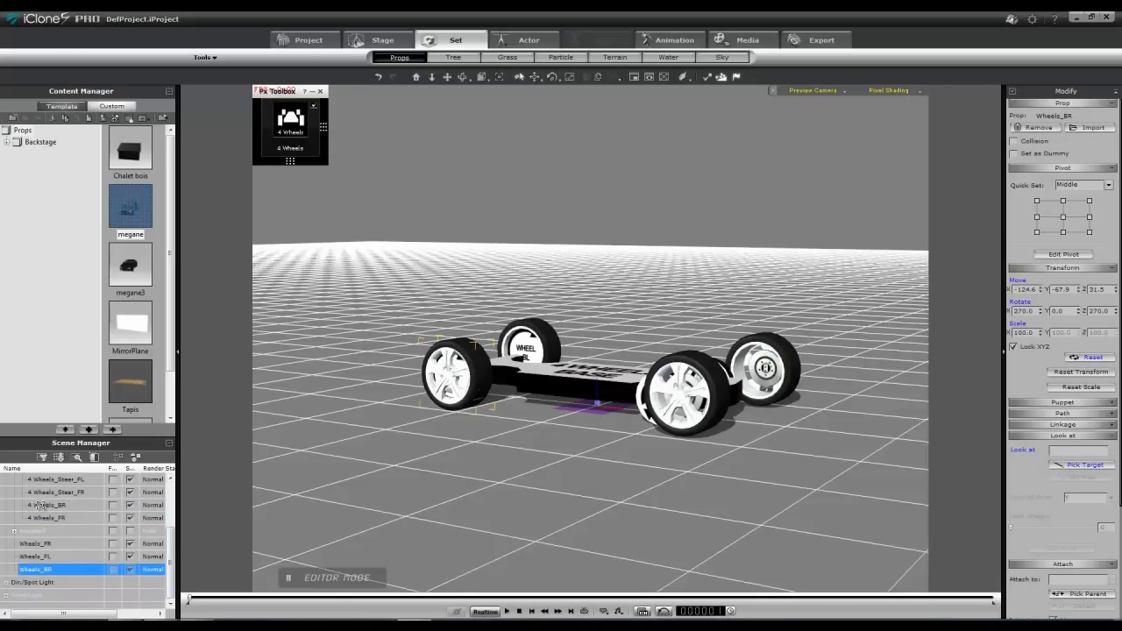
left_click_drag(41, 506, 42, 510)
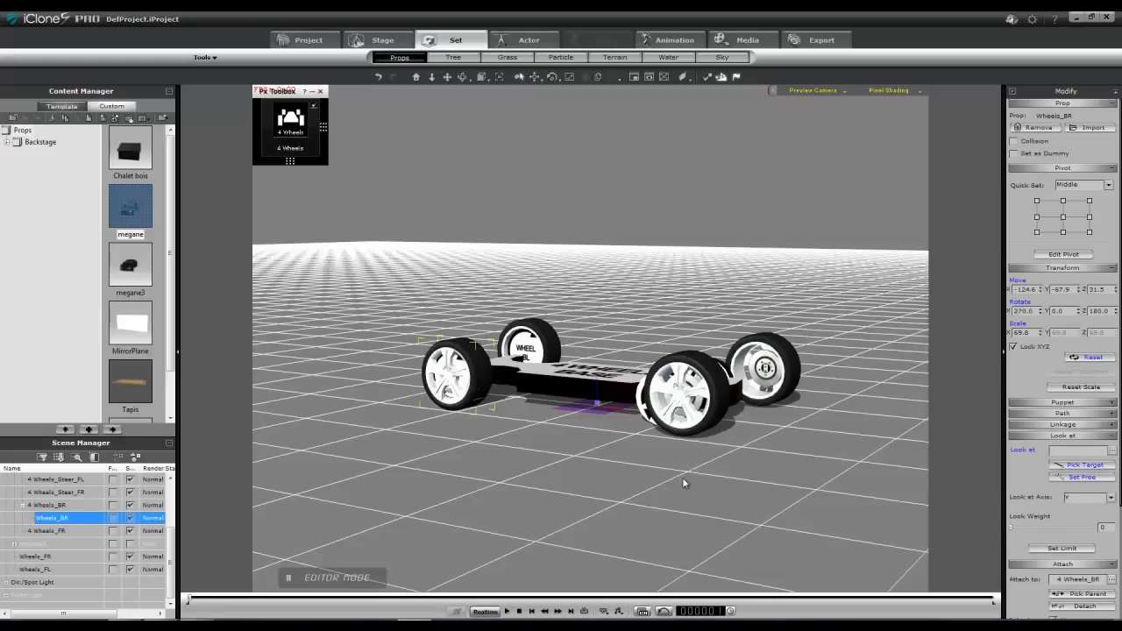
Align the 4 Wheels_FL node, the 4 Wheels_Steer_FL node and the Wheels_FL car wheel with each other on the X, Y and Z axes.
right_click_drag(684, 483, 745, 382)
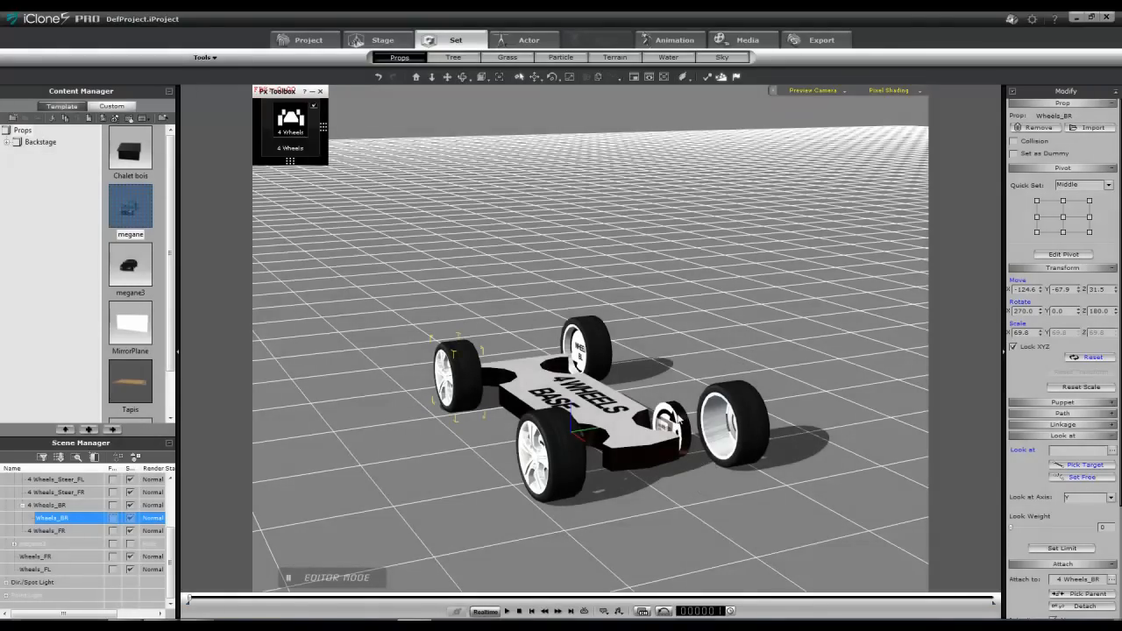
left_click(679, 422)
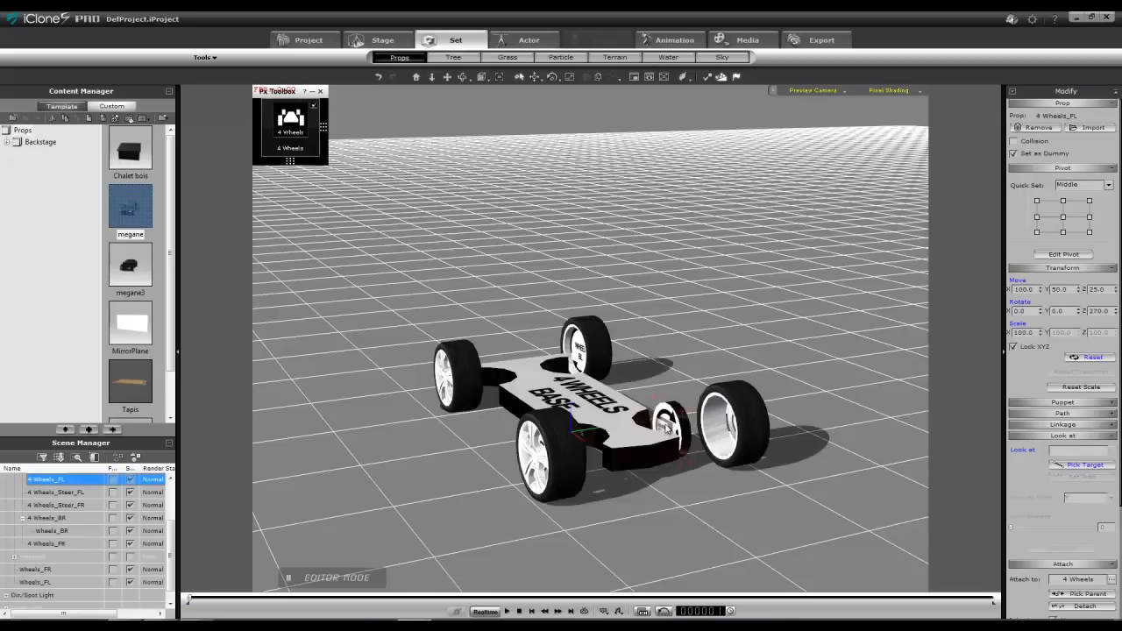
left_click(667, 427, "ctrl")
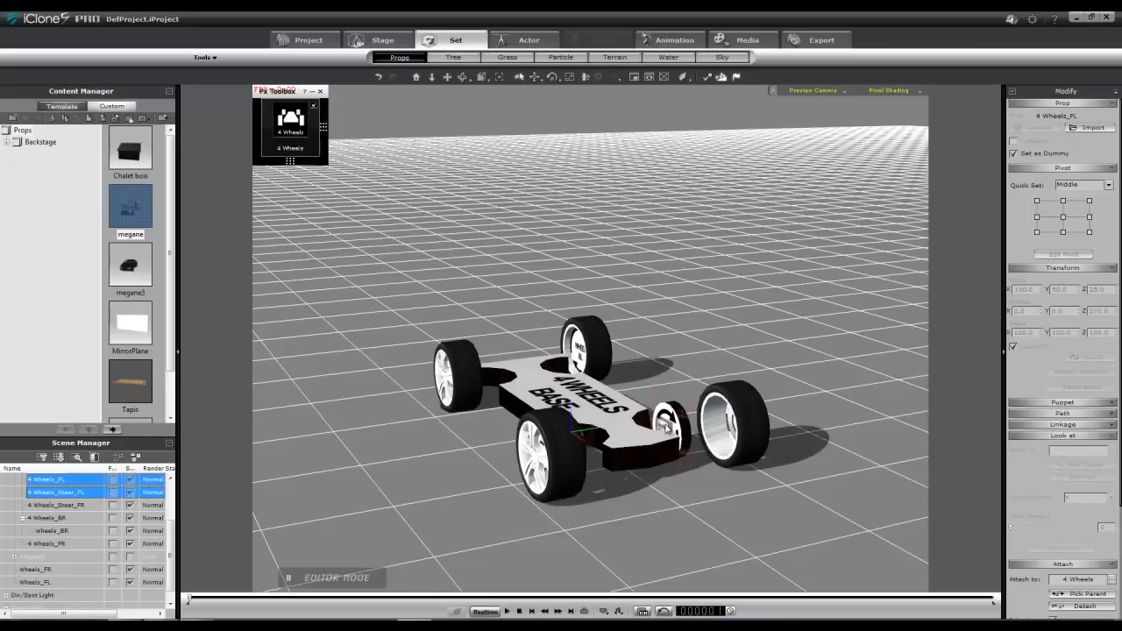
left_click(737, 408, "ctrl")
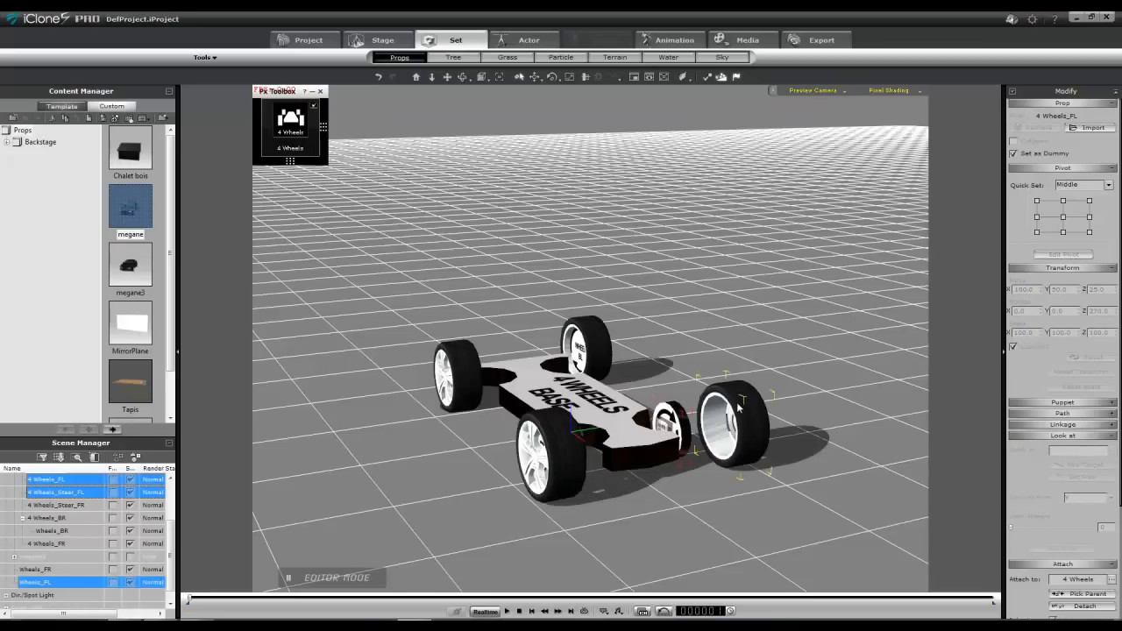
left_click(588, 78)
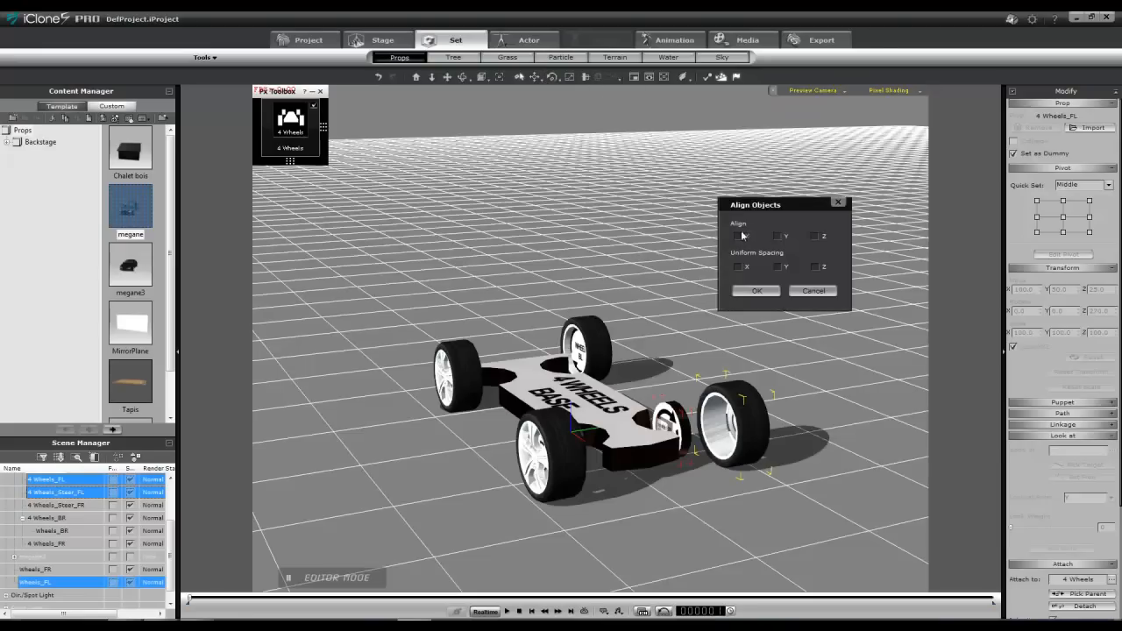
left_click(737, 237)
left_click(781, 237)
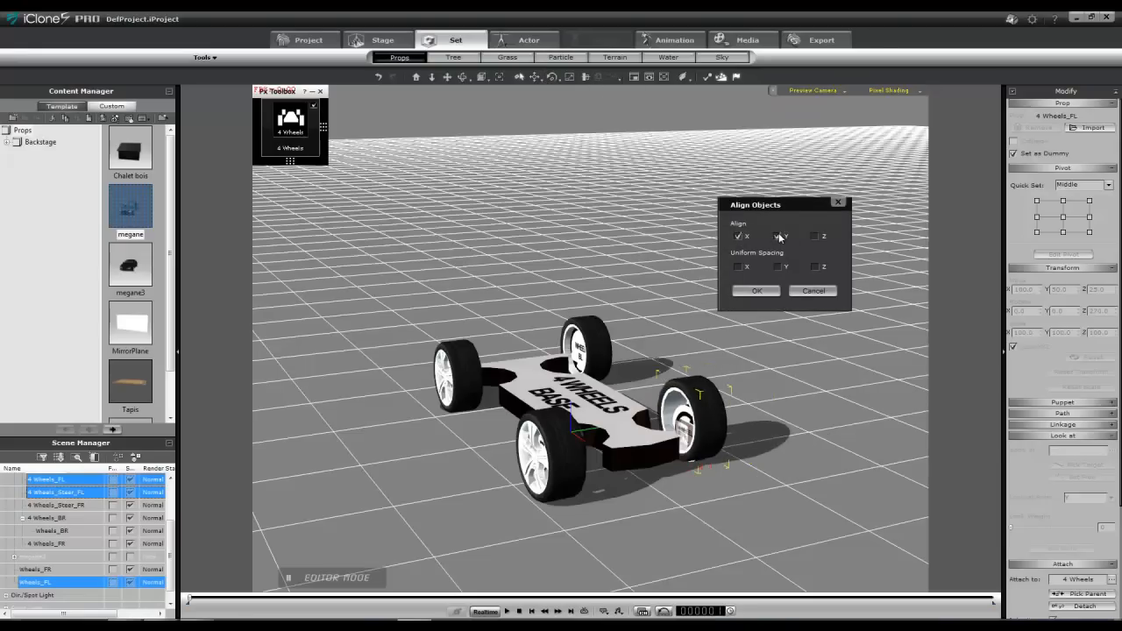
left_click(817, 237)
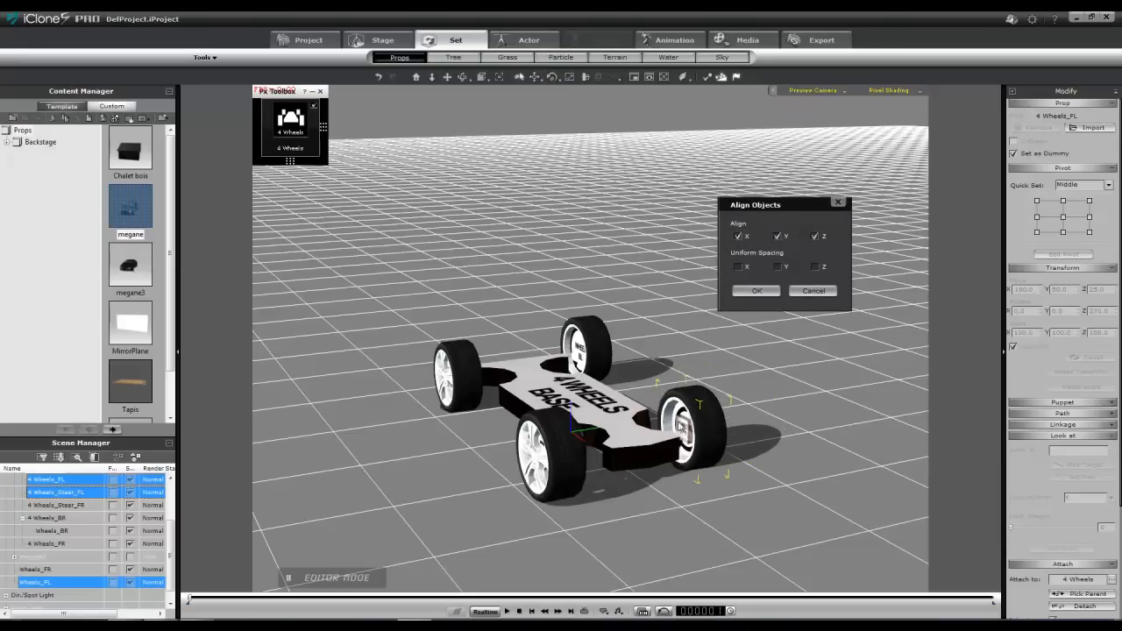
left_click(759, 291)
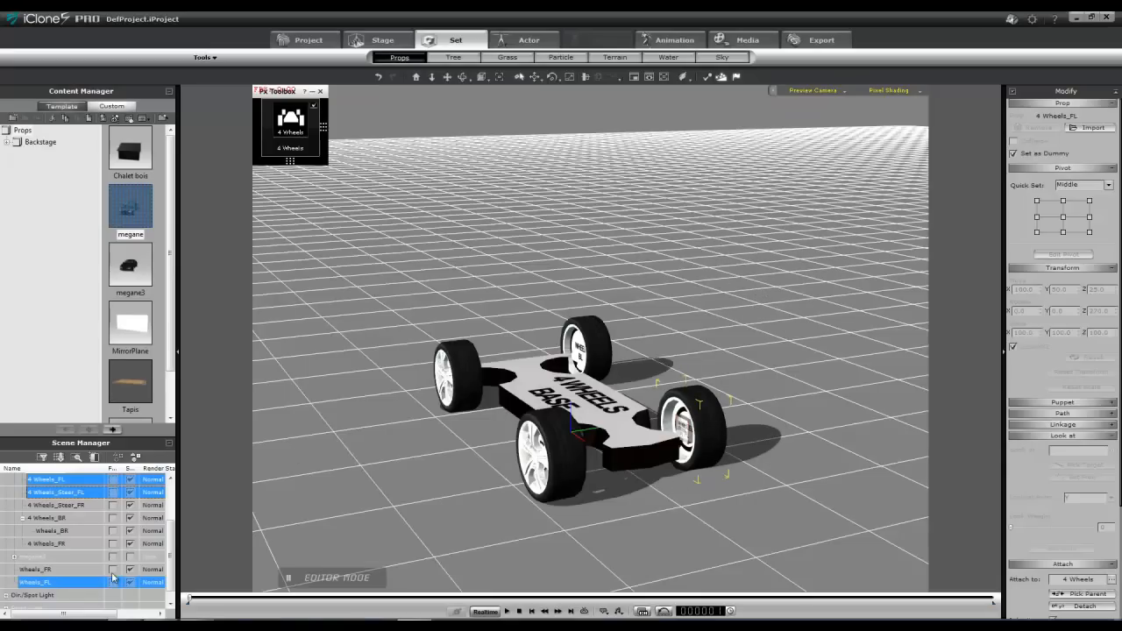
Scale the base's 4 Wheels_FL and 4 Wheels_Steer_FL nodes uniformly to 143.2.
left_click_drag(171, 551, 172, 526)
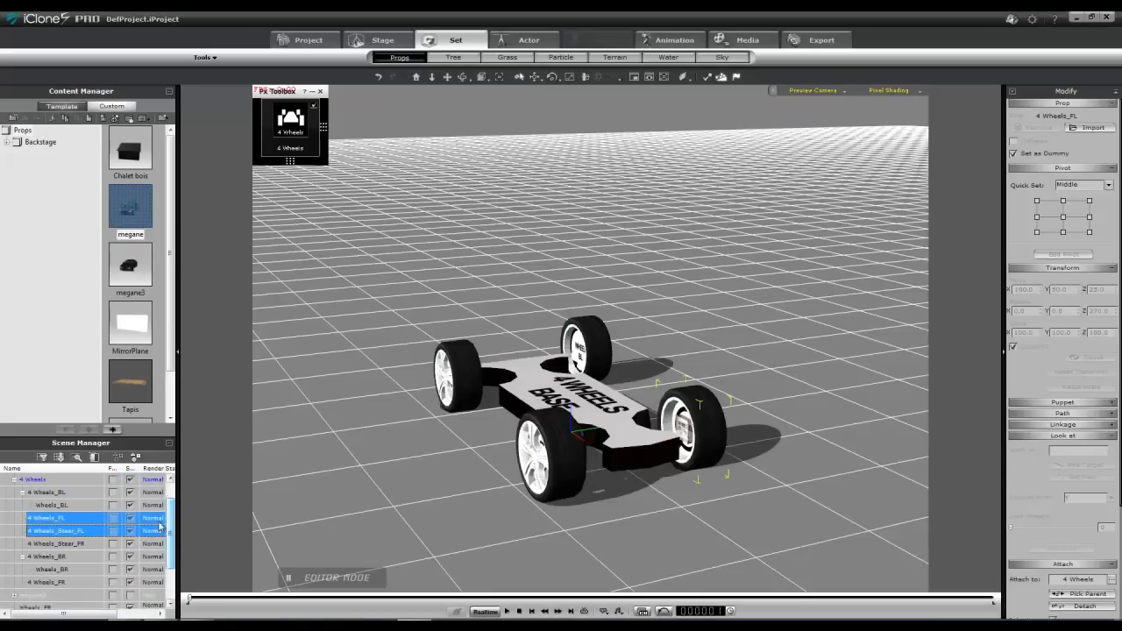
left_click(50, 519)
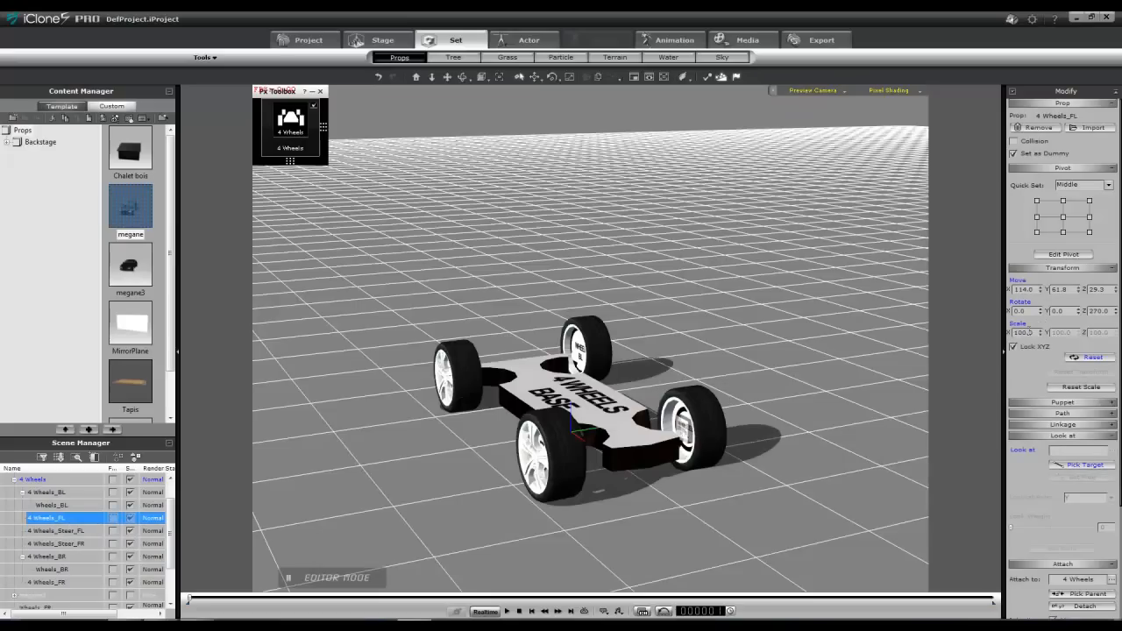
double_click(1026, 334)
key("Return")
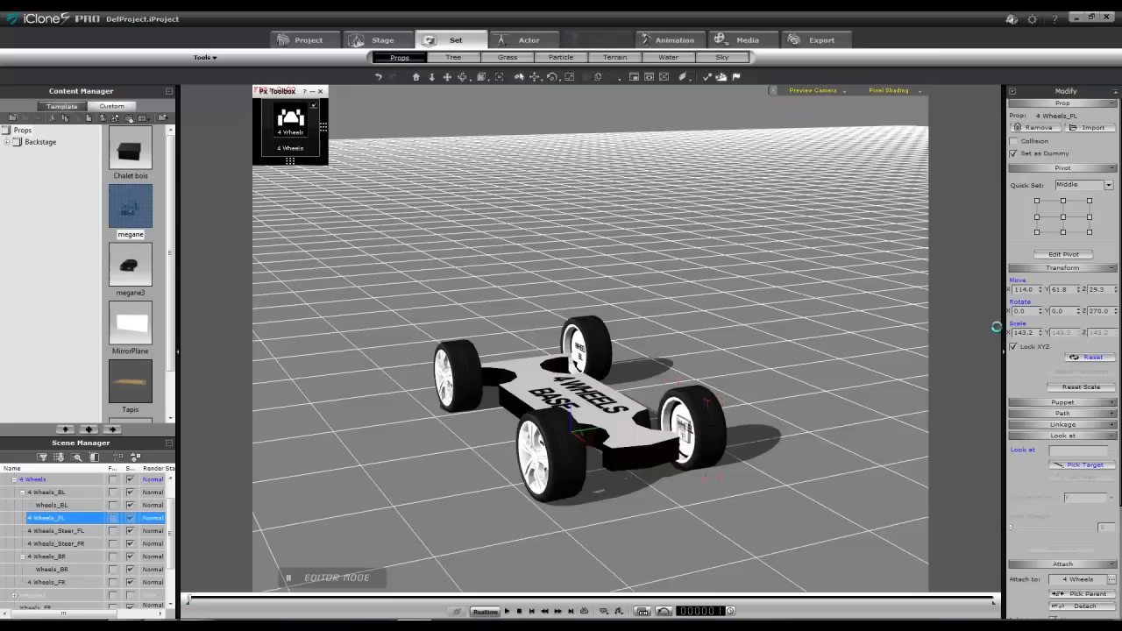
left_click(46, 532)
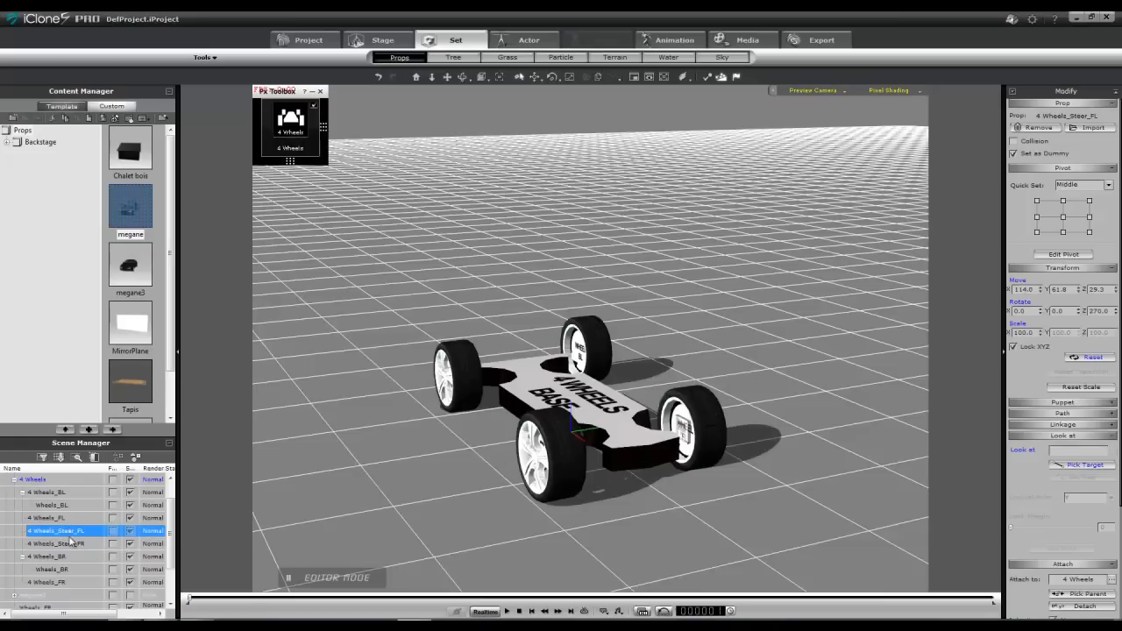
left_click_drag(1032, 333, 1003, 336)
type("143.2")
key("Return")
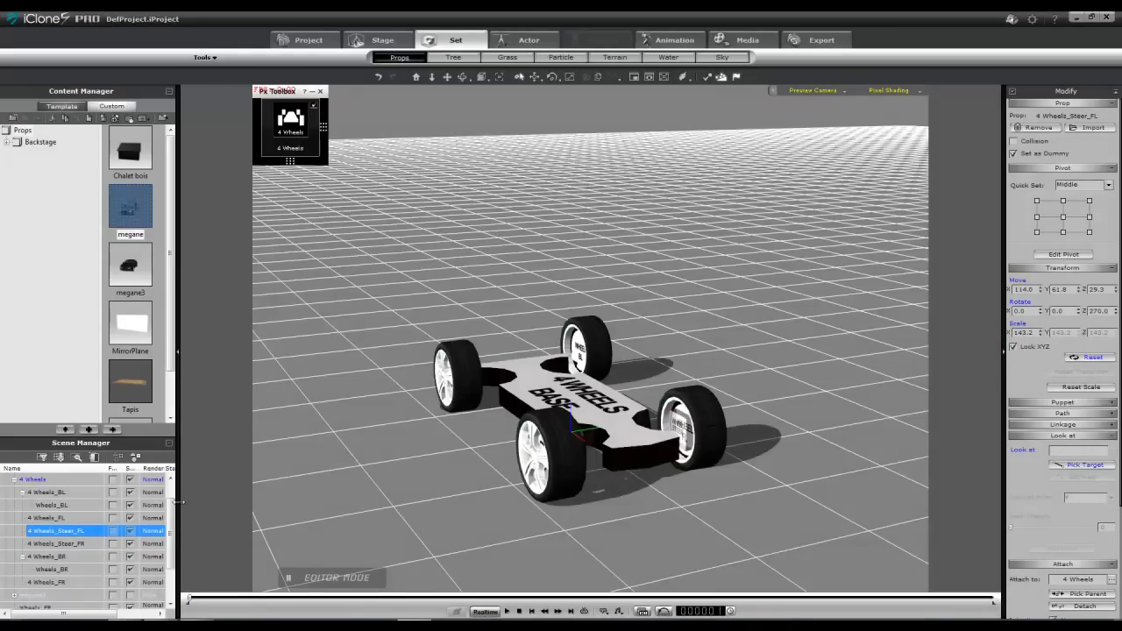
Attach the Wheels_FL car wheel to its parent node 4 Wheels_FL on the base.
left_click_drag(172, 519, 171, 561)
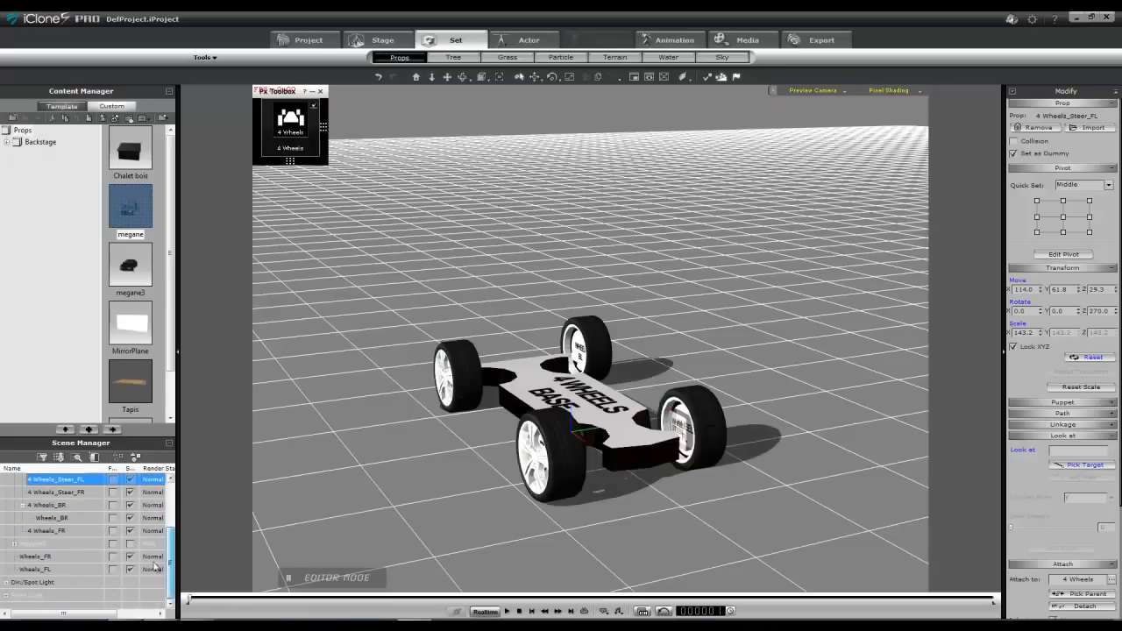
left_click(44, 570)
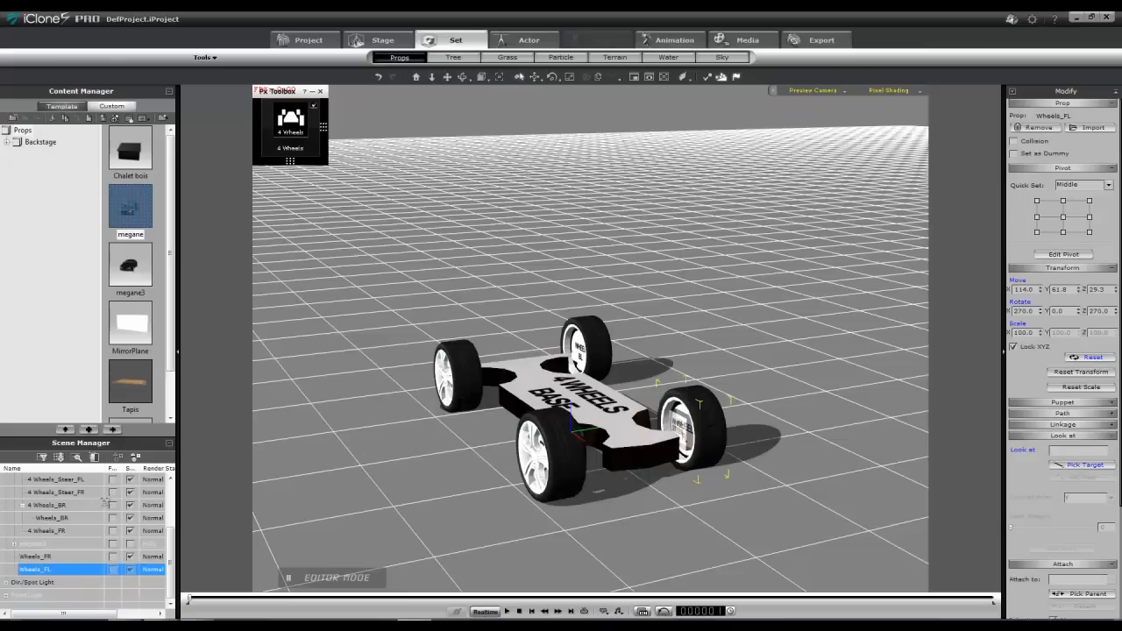
scroll(172, 522, "up", 3)
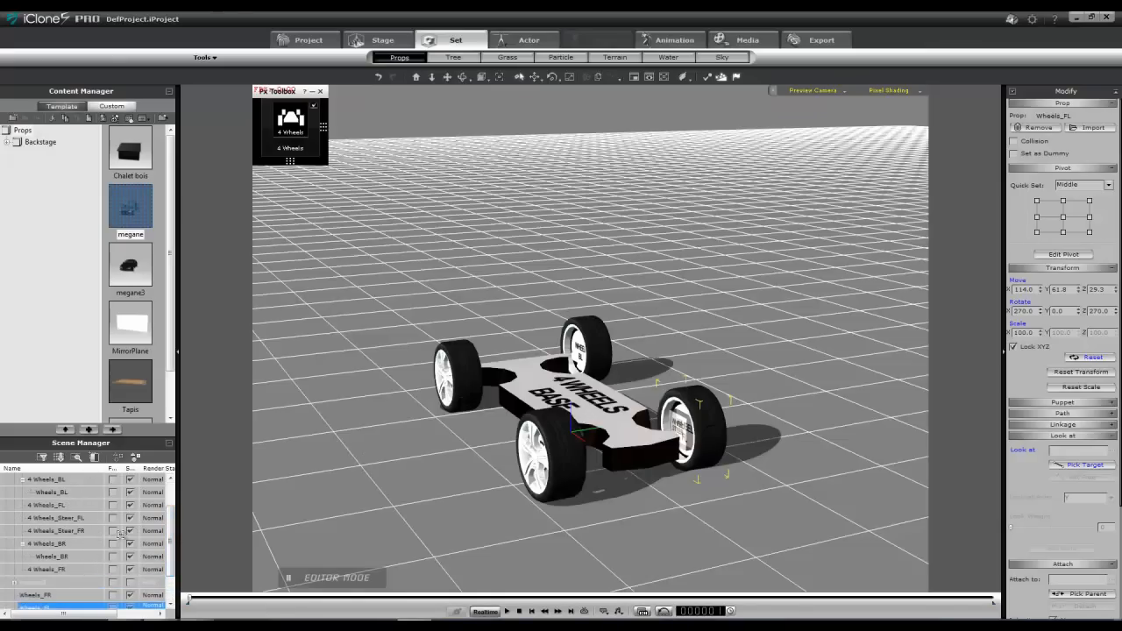
left_click_drag(54, 505, 55, 507)
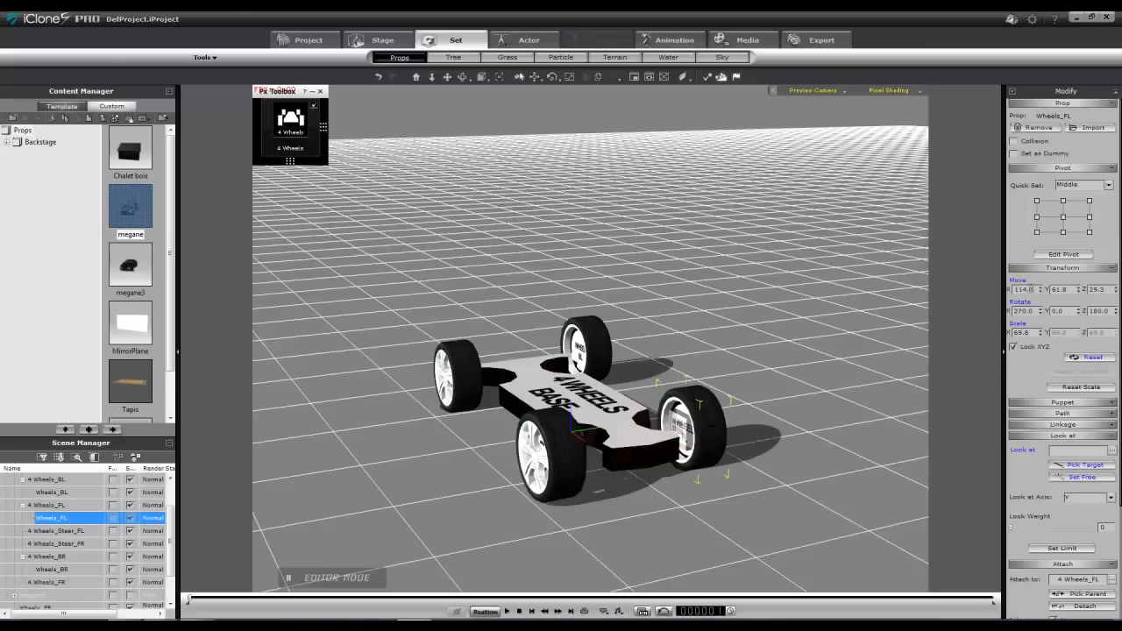
double_click(1026, 289)
key("Return")
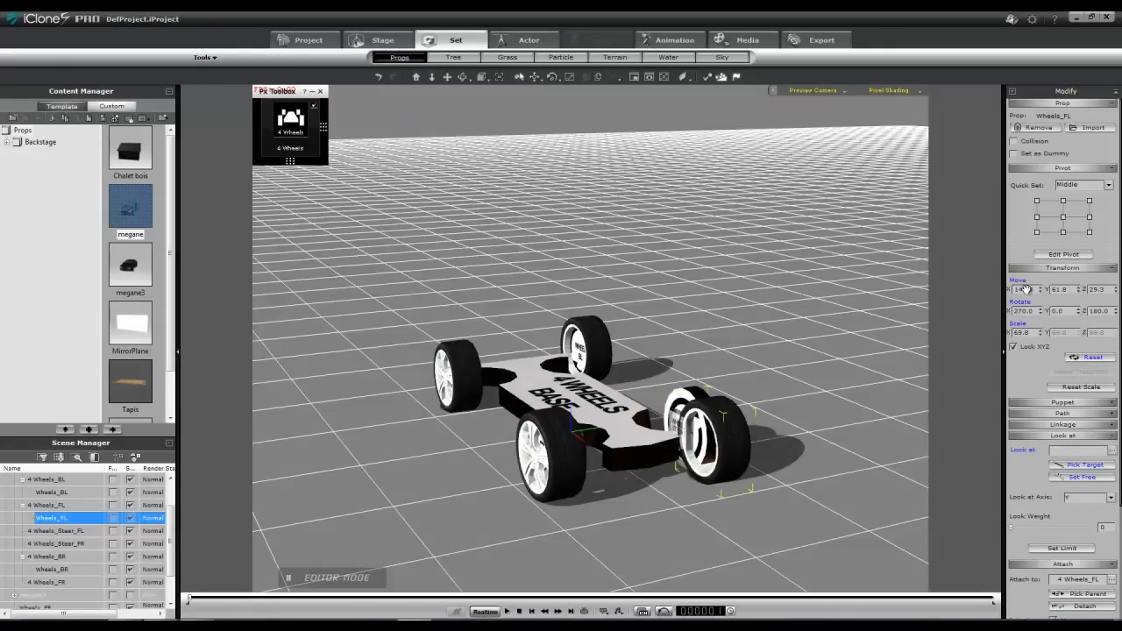
left_click(380, 77)
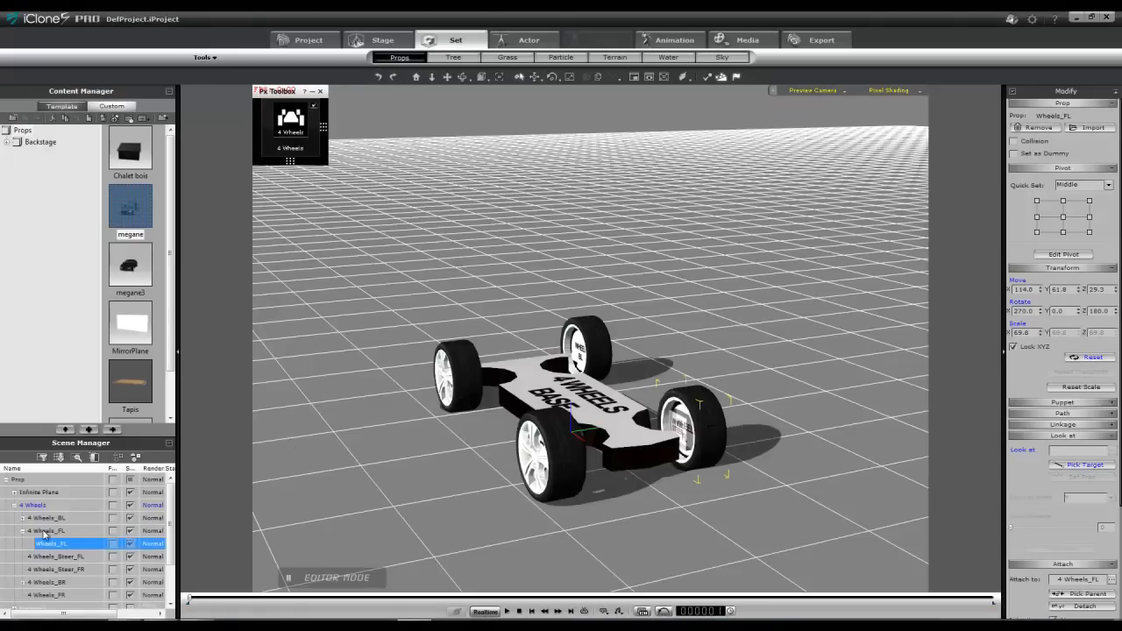
Move the 4 Wheels_FL node with its attached wheel to X 149.3, Y 85.8 and Z 38.
left_click(44, 532)
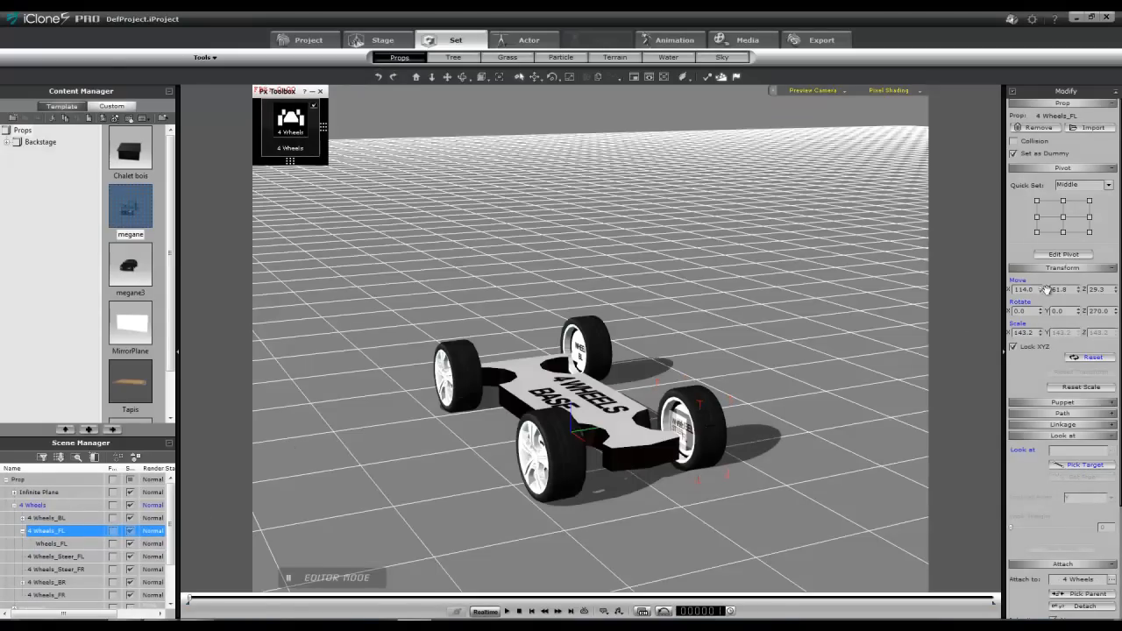
left_click(1024, 290)
type("149.3")
key("Return")
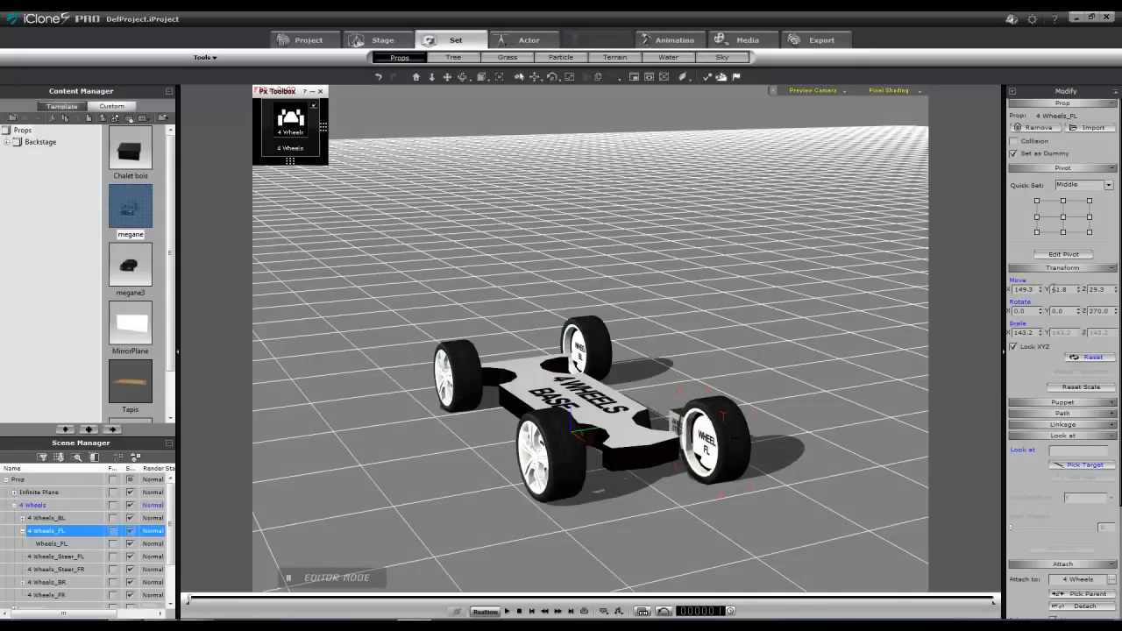
type("85")
key("Return")
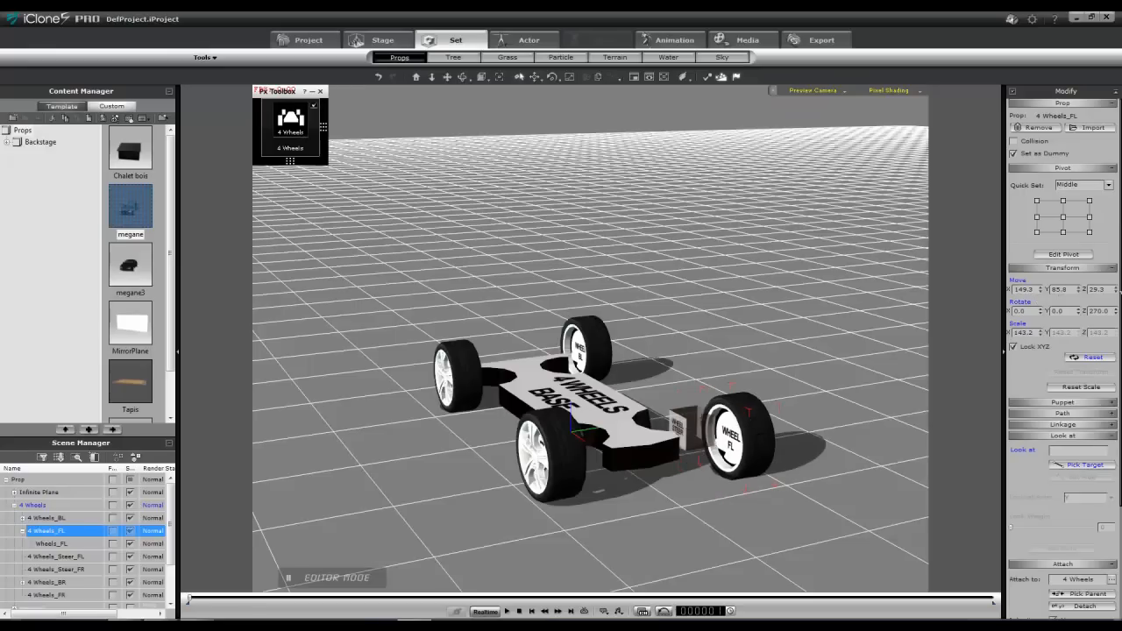
double_click(1098, 289)
type("38")
key("Return")
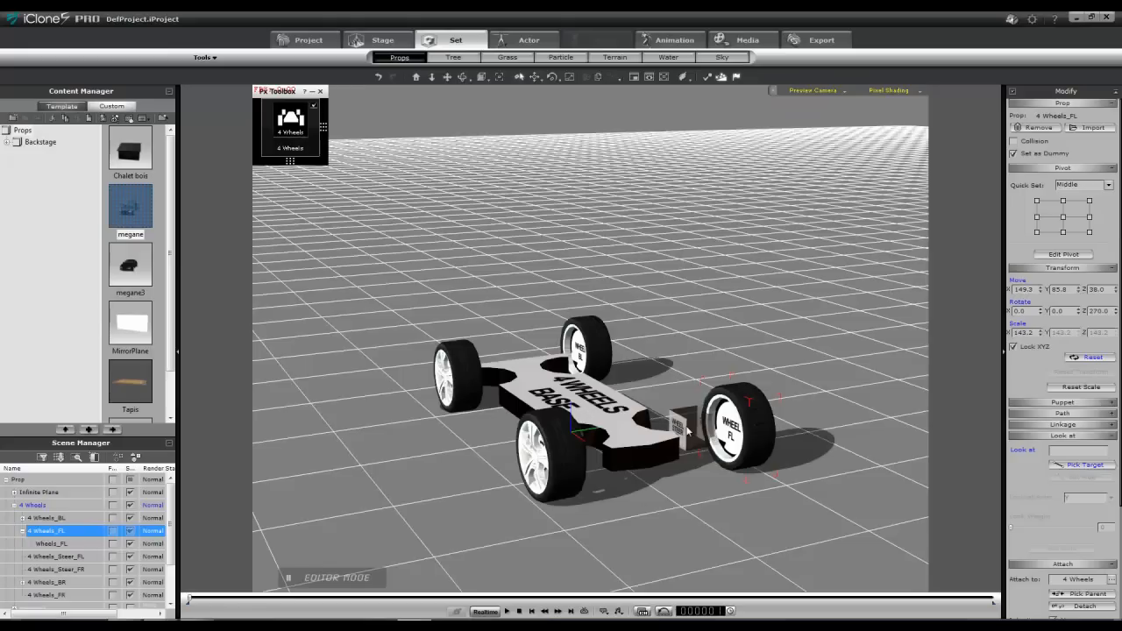
Move the 4 Wheels_Steer_FL steering node to X 149.3, Y 85.8 and Z 38, inside the front-left wheel.
left_click(686, 429)
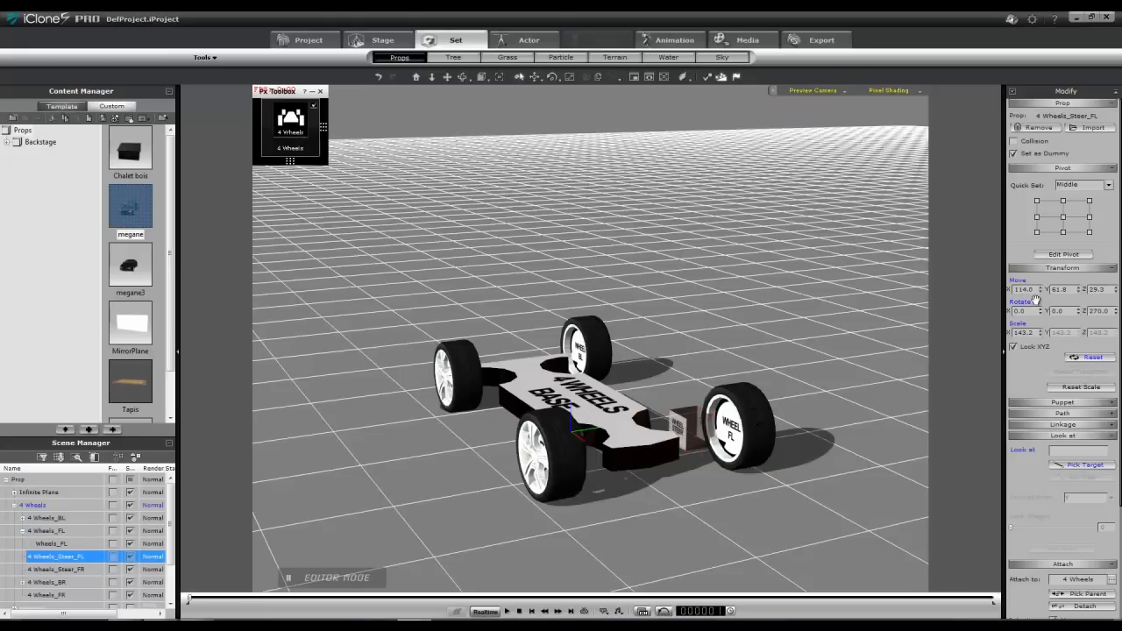
double_click(1023, 290)
type("149.3")
key("Return")
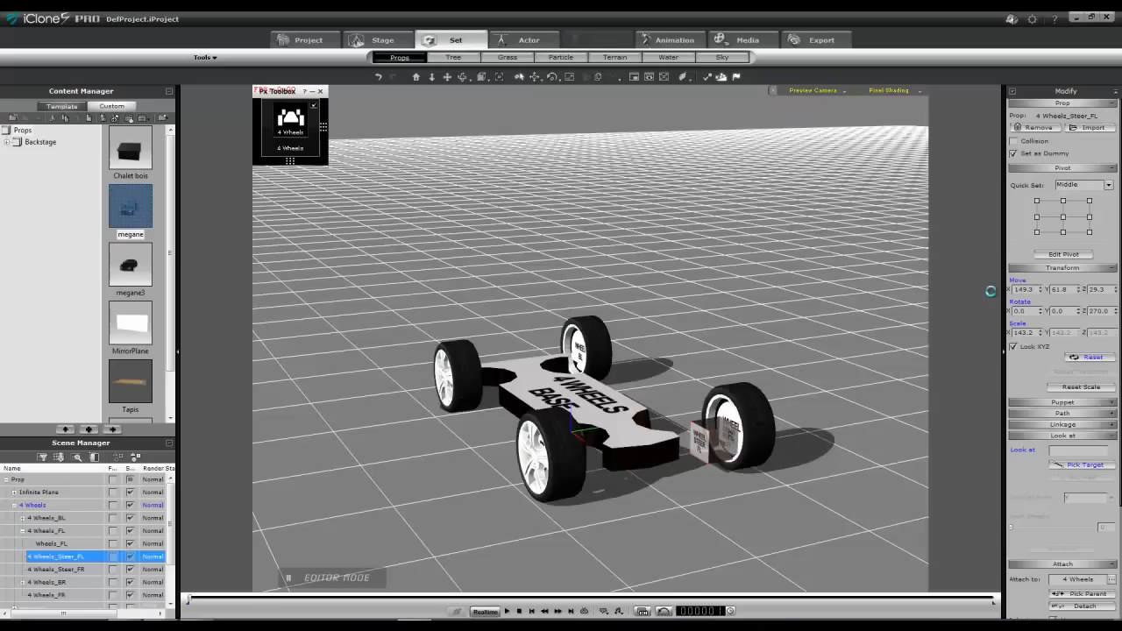
double_click(1060, 289)
type("85")
key("Return")
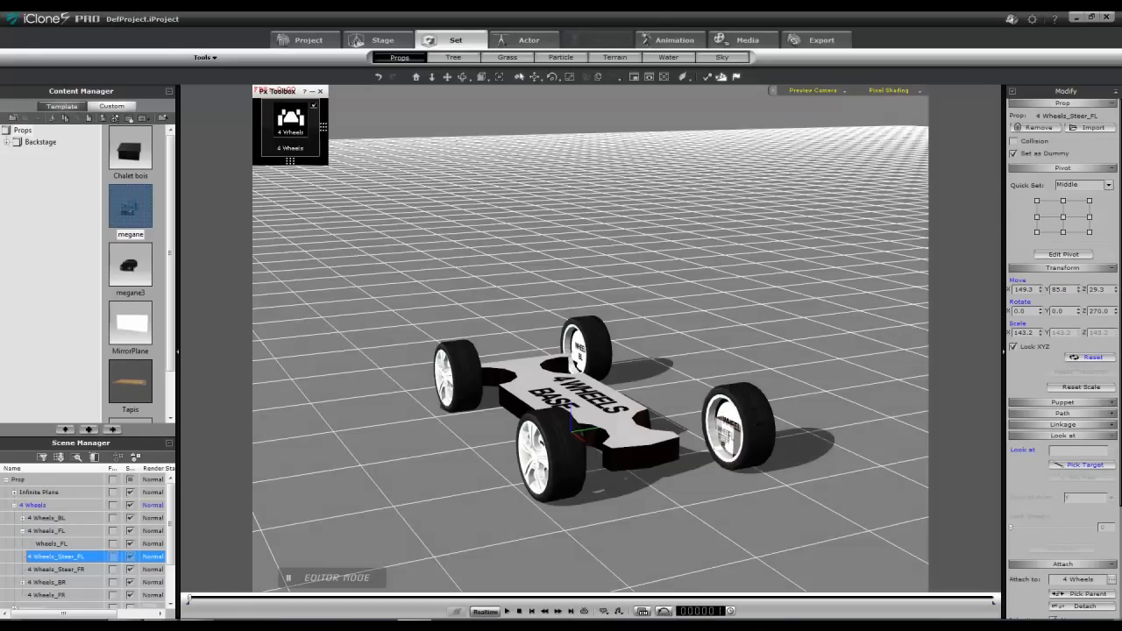
double_click(1100, 290)
type("38")
key("Return")
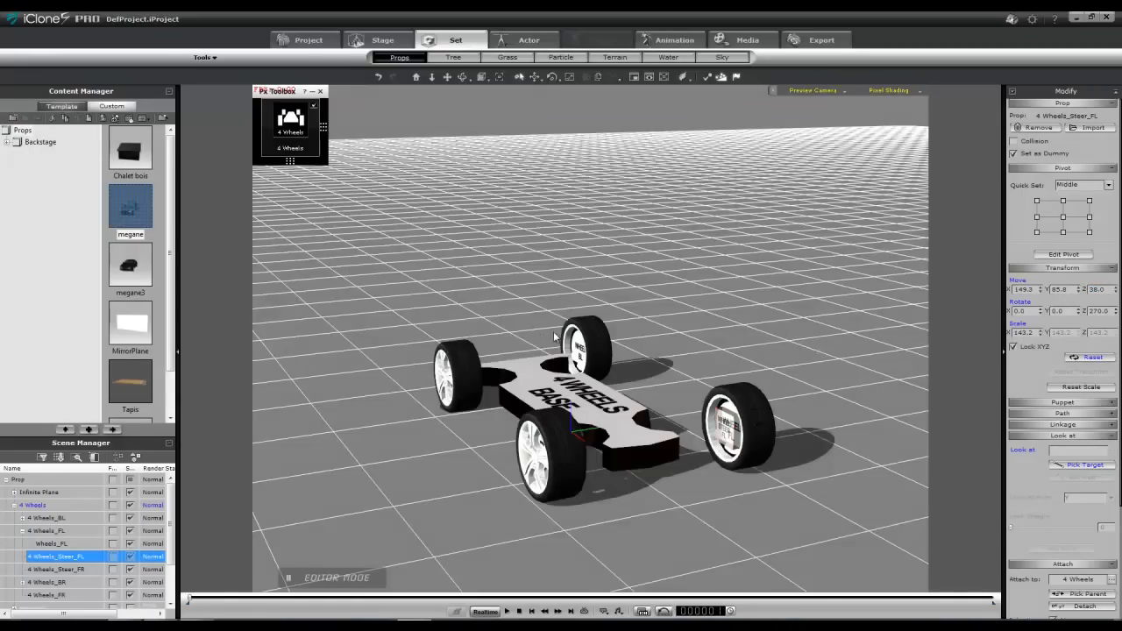
Move the 4 Wheels_BR node with its attached wheel to X -142.1, Y -85.8 and Z 38.
left_click(558, 456)
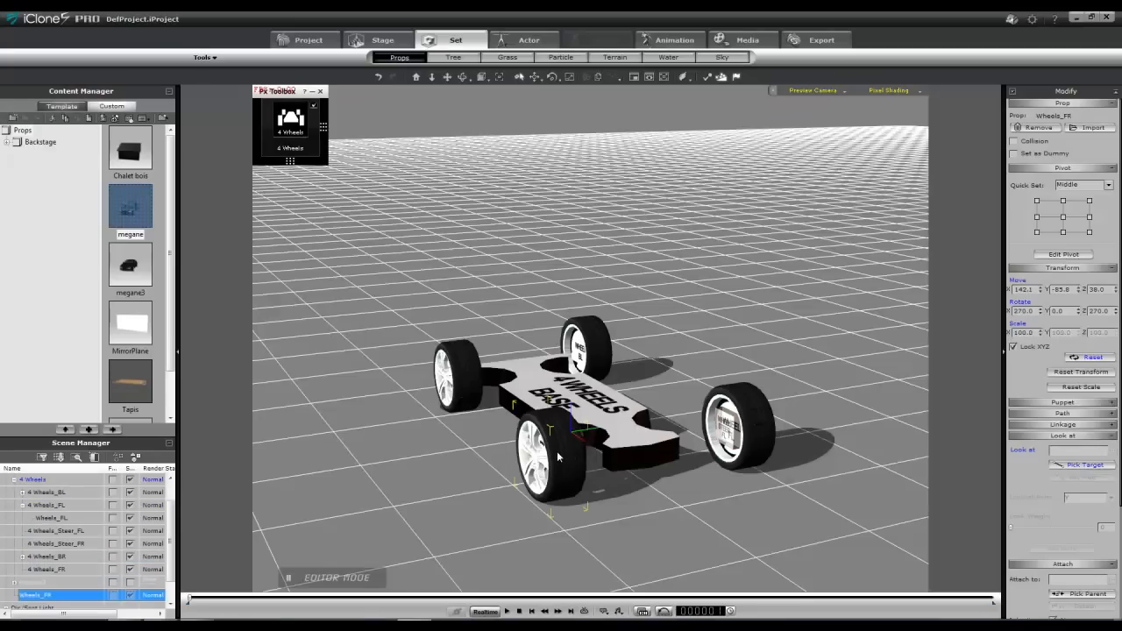
left_click(467, 382)
scroll(172, 558, "down", 1)
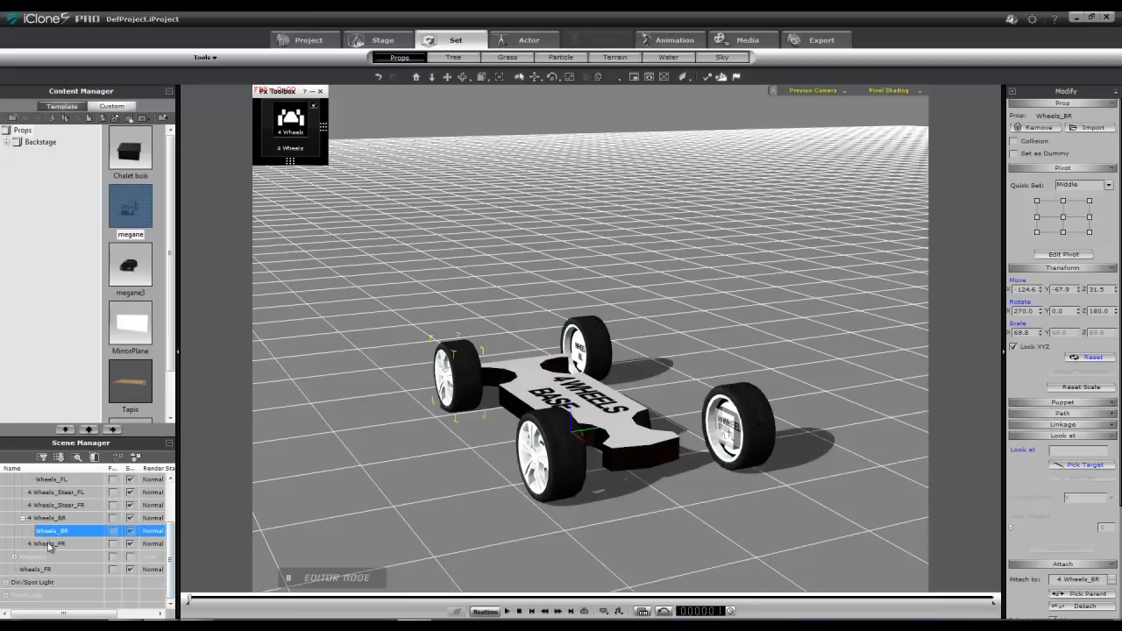
left_click(48, 544)
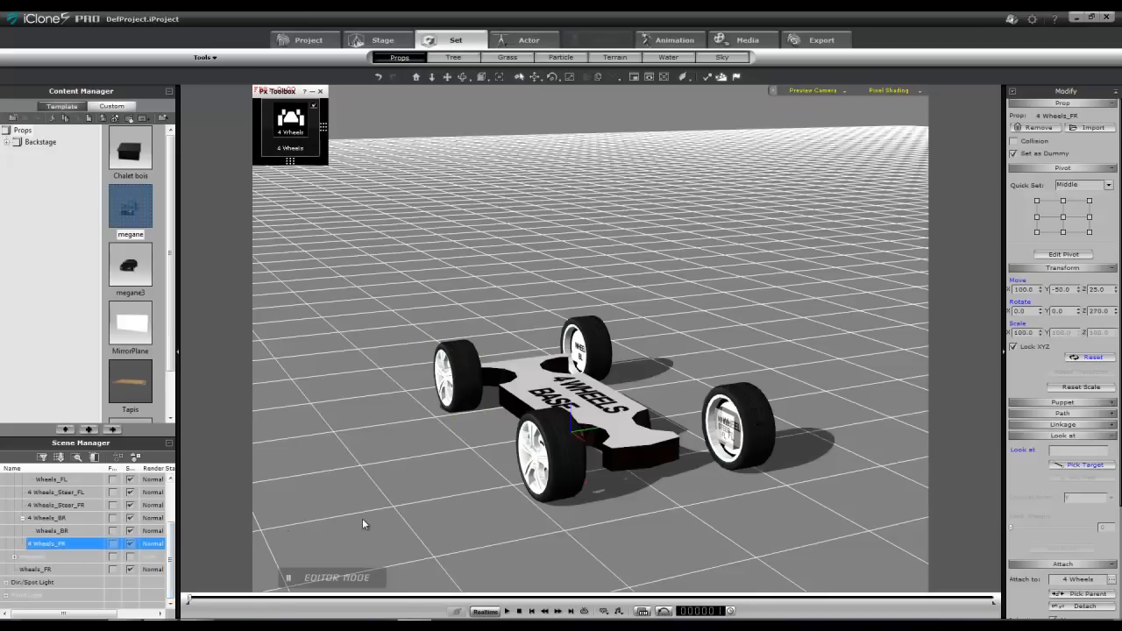
left_click(463, 388)
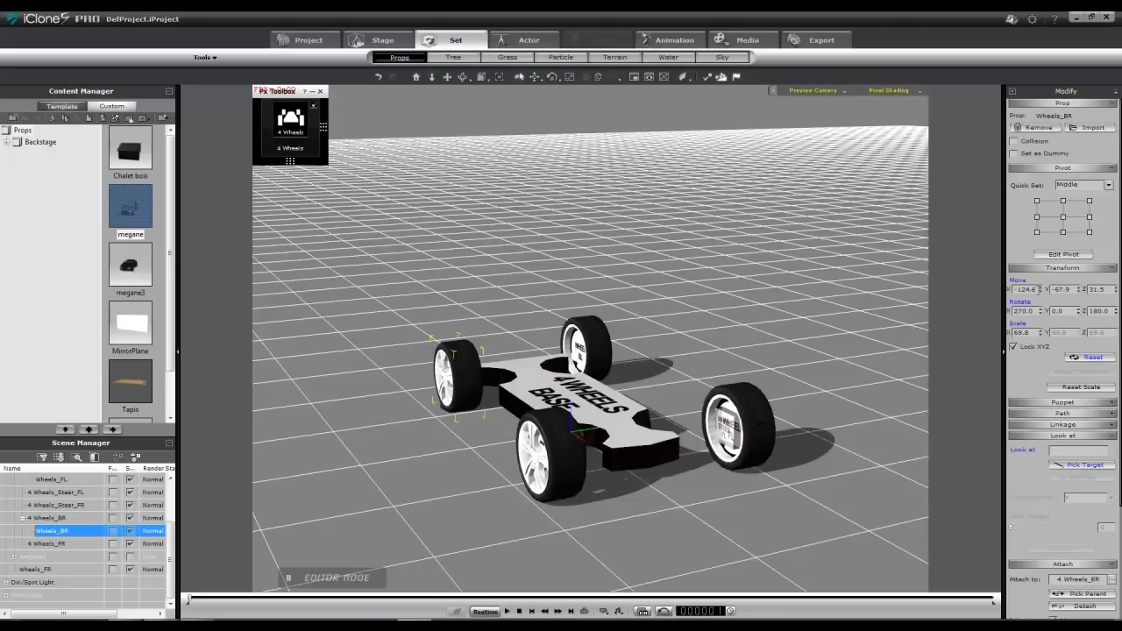
left_click_drag(1036, 289, 991, 291)
left_click(64, 519)
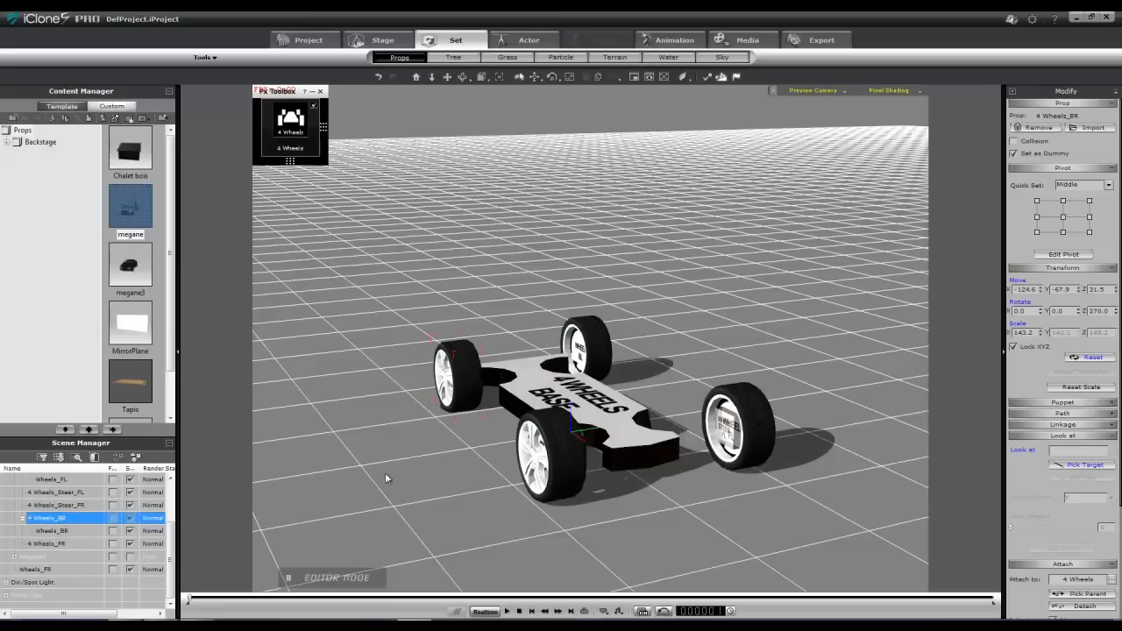
left_click_drag(1036, 289, 1006, 299)
type("-14")
key("Return")
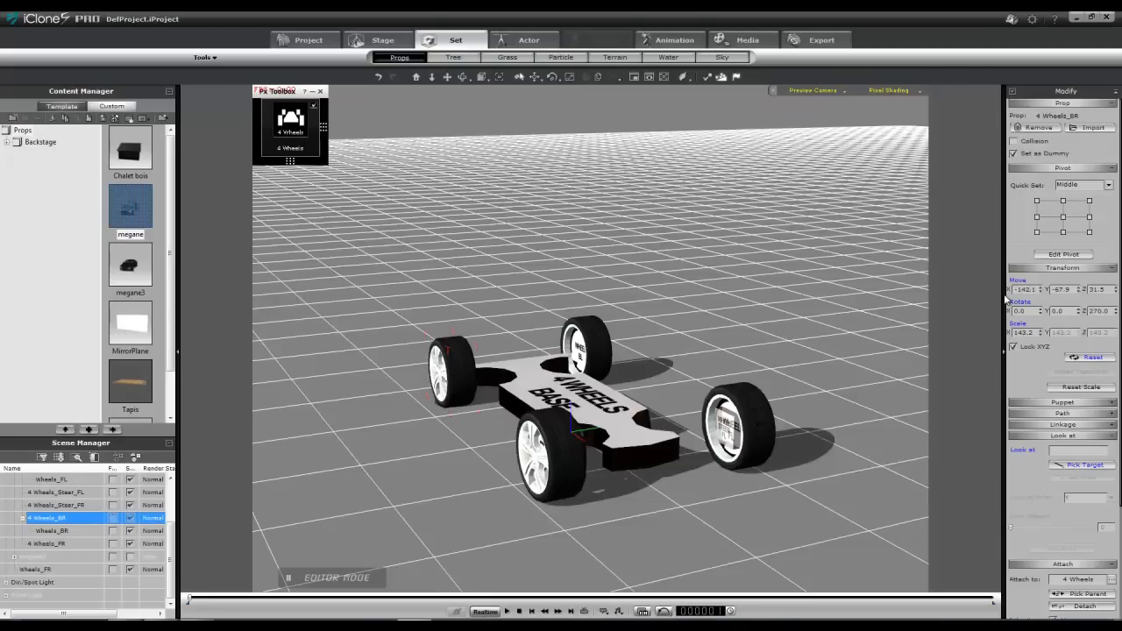
double_click(1066, 291)
type("-85.8")
key("Return")
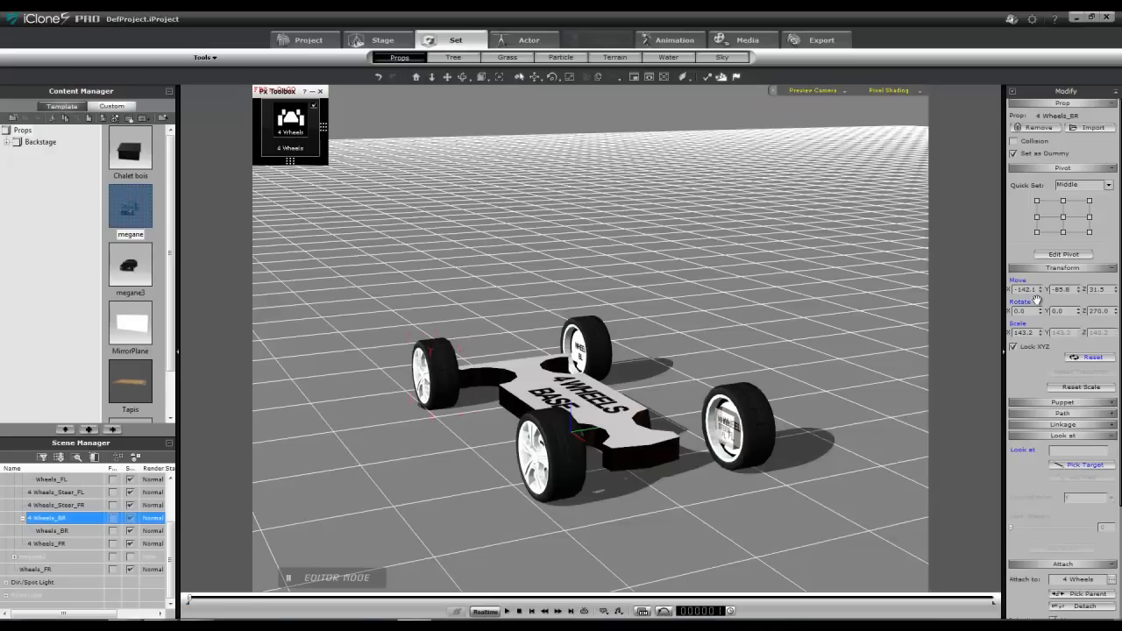
left_click_drag(1107, 292, 1083, 298)
type("38")
key("Return")
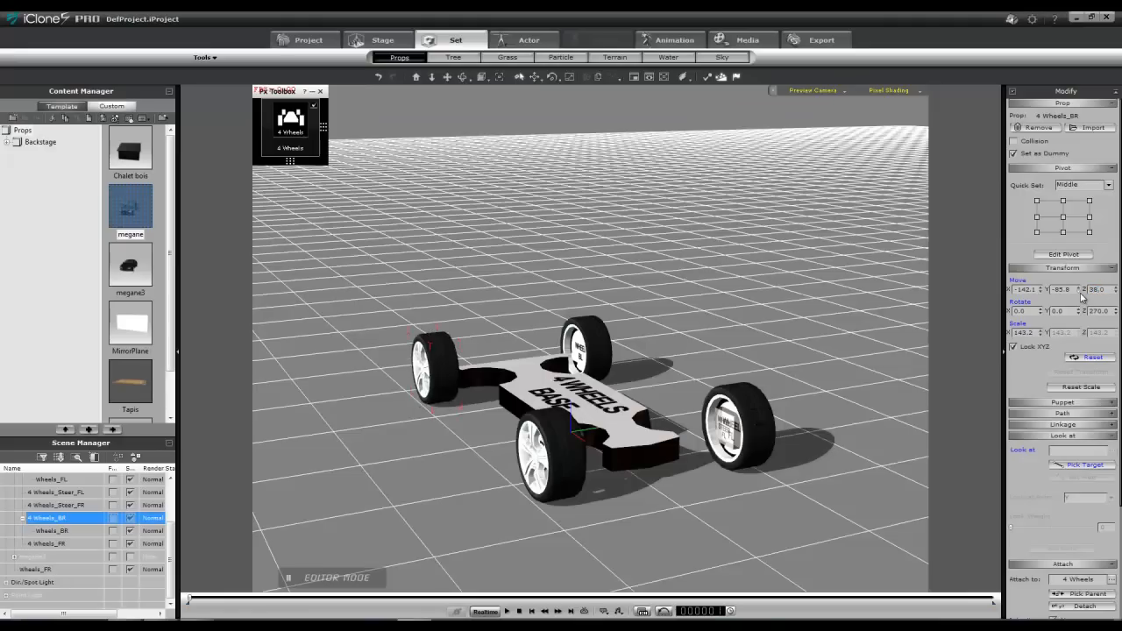
Align the Wheels_FR car wheel with the base's 4 Wheels_FR and 4 Wheels_Steer_FR nodes on X, Y and Z.
left_click(556, 453)
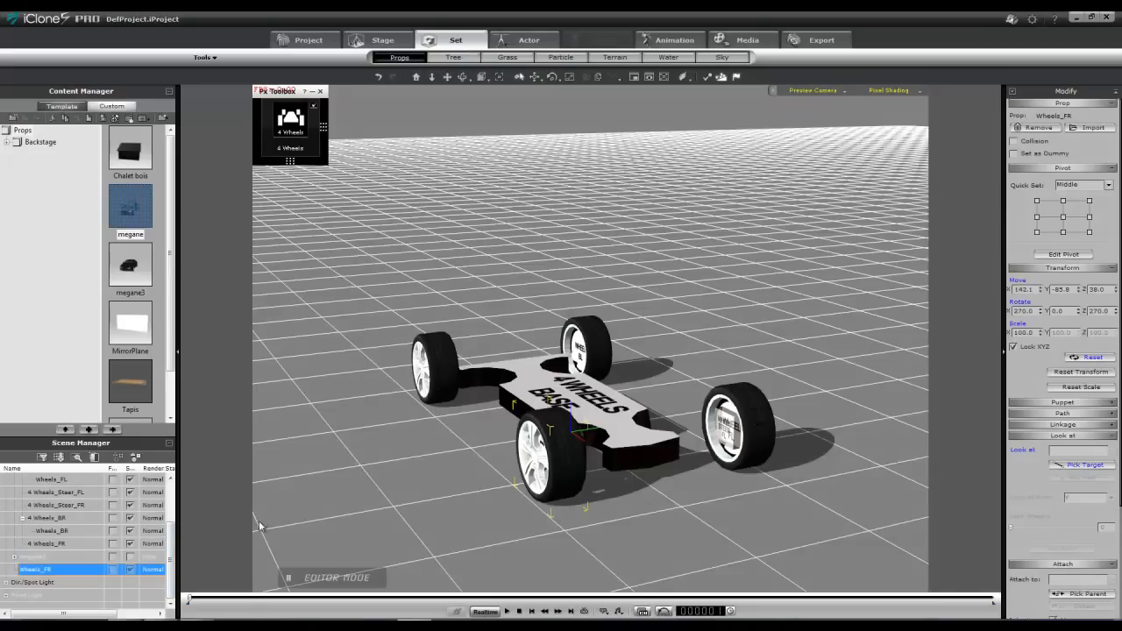
middle_click_drag(313, 505, 683, 410)
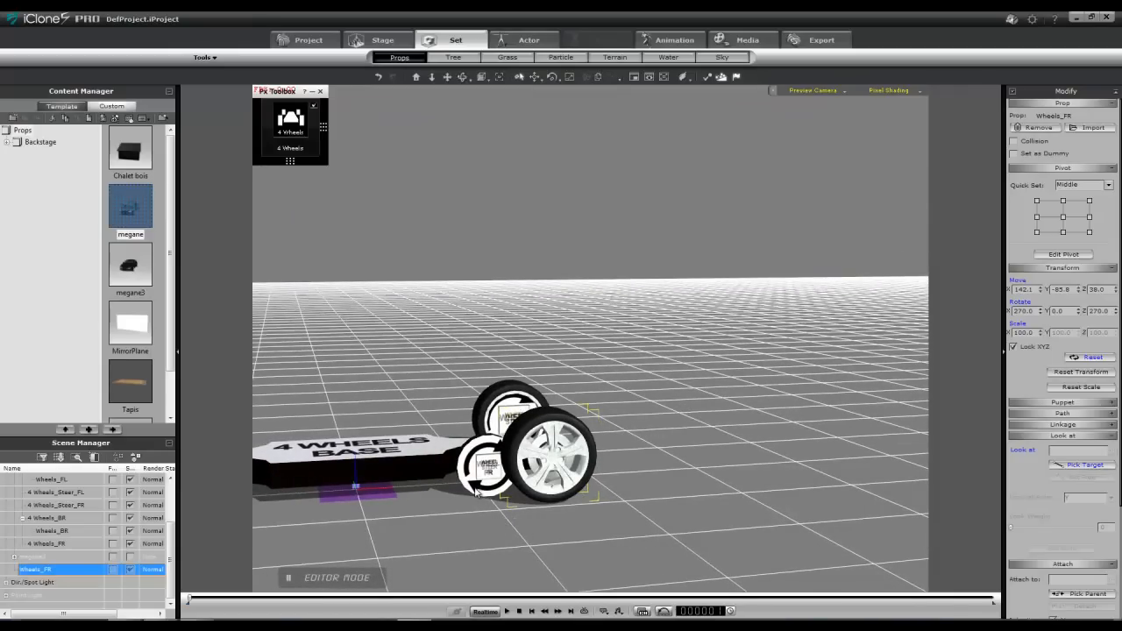
left_click(477, 493, "ctrl")
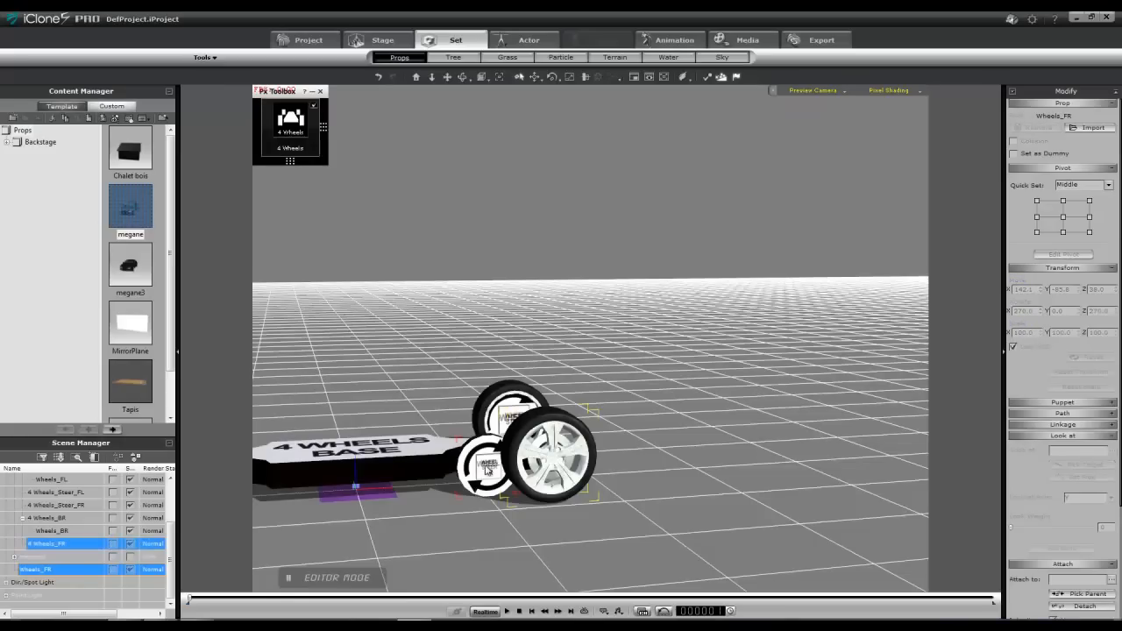
left_click(487, 471, "ctrl")
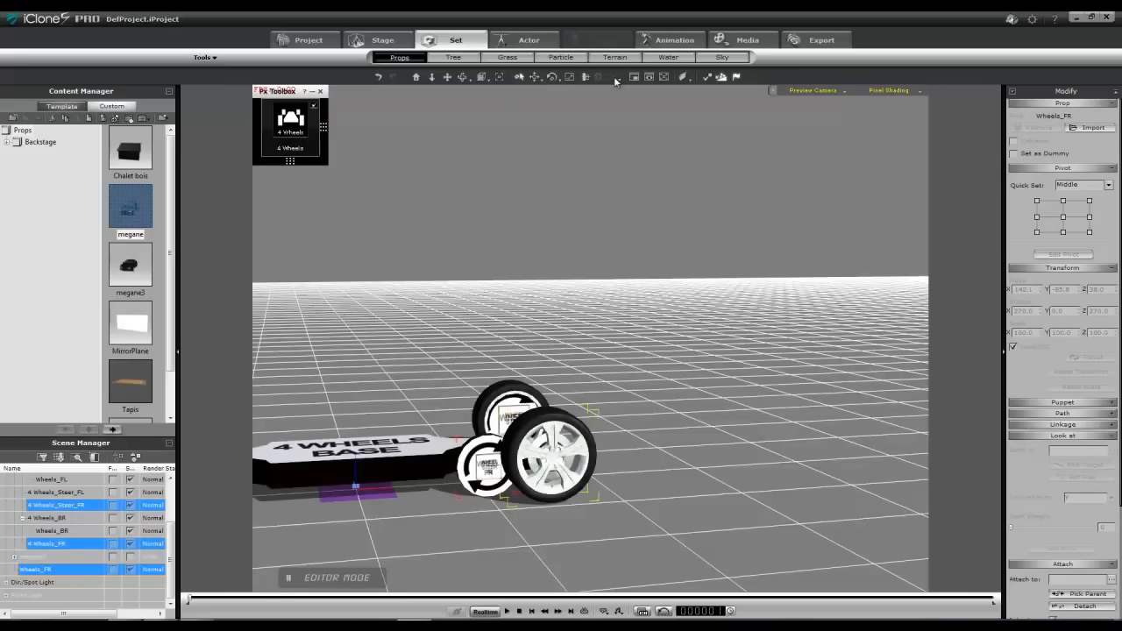
left_click(587, 77)
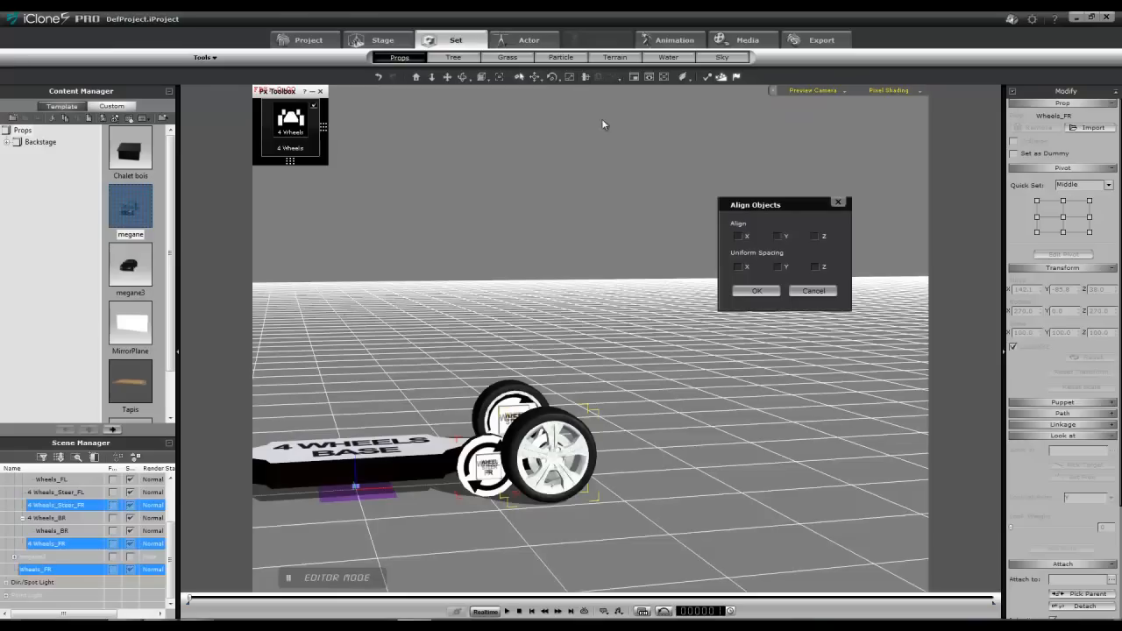
left_click(739, 237)
left_click(777, 236)
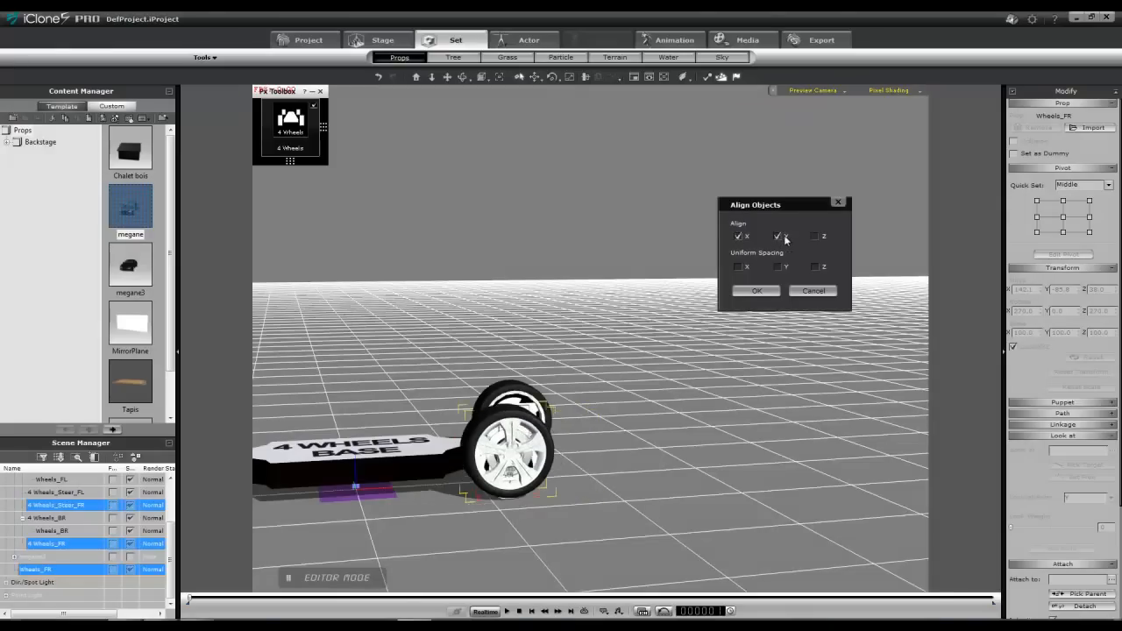
left_click(816, 236)
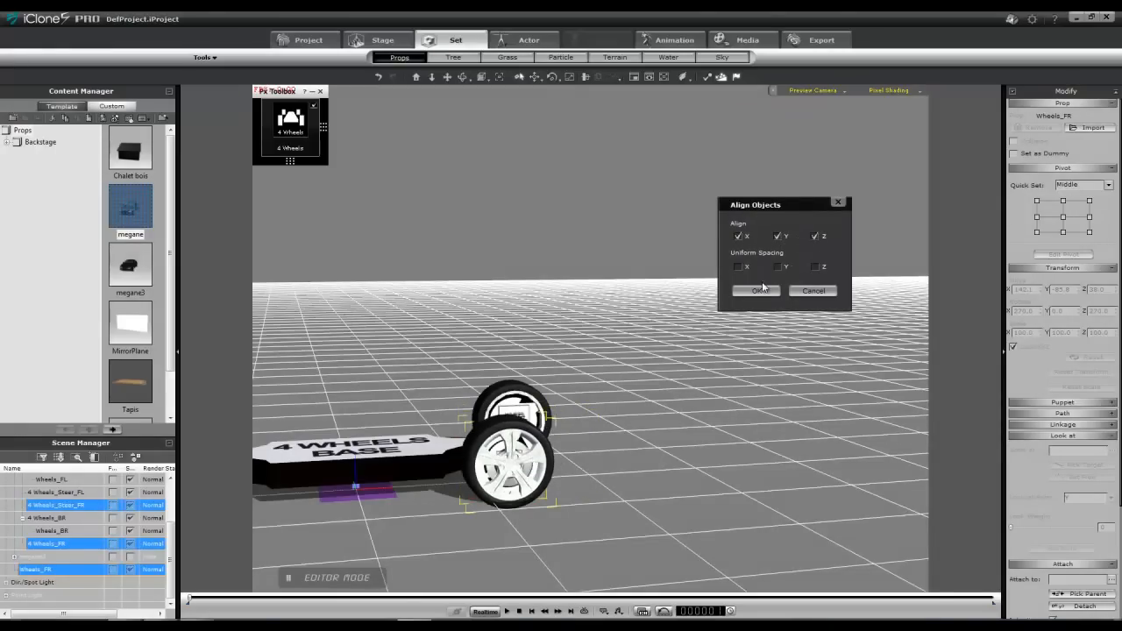
left_click(754, 292)
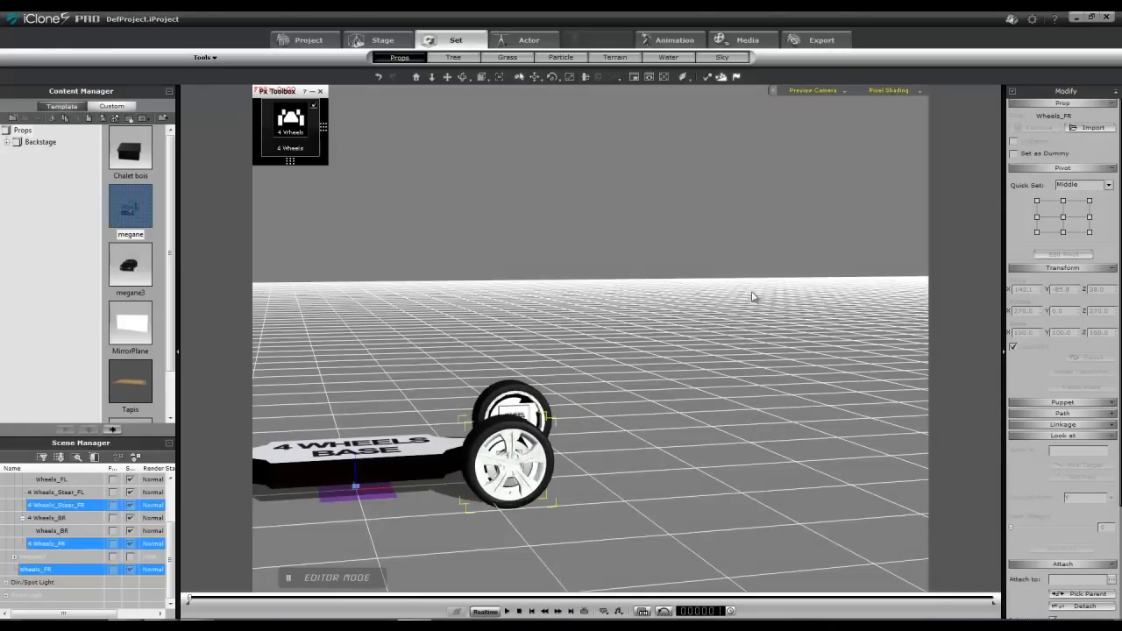
Try scaling the Wheels_FR car wheel uniformly to 143.2, and undo the scaling.
left_click(40, 571)
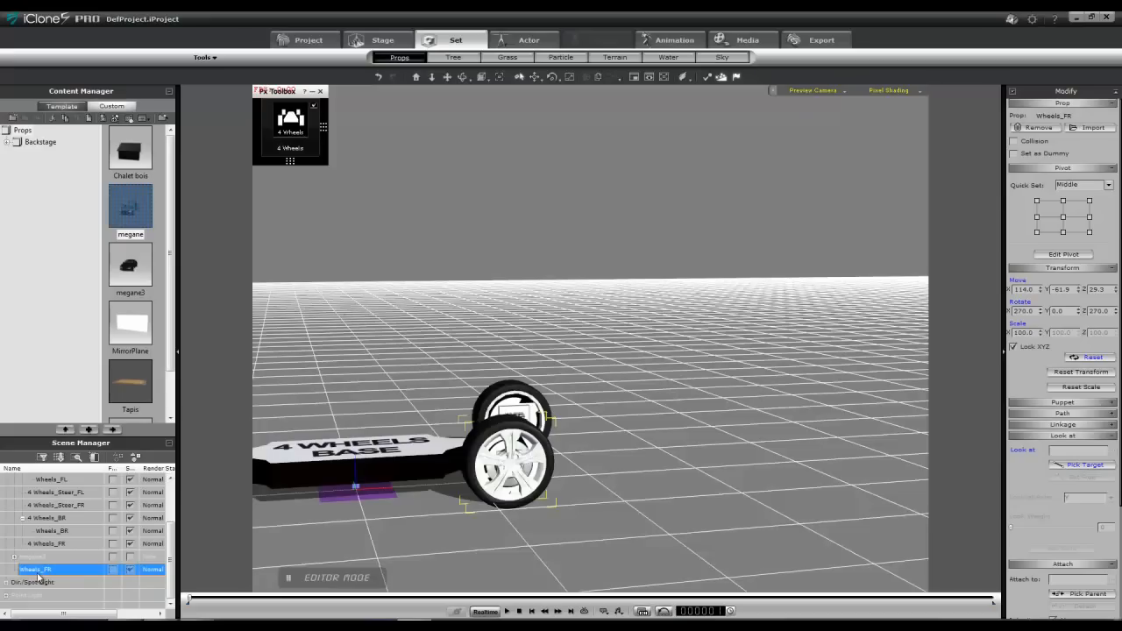
left_click_drag(1036, 332, 987, 337)
type("143.2")
key("Return")
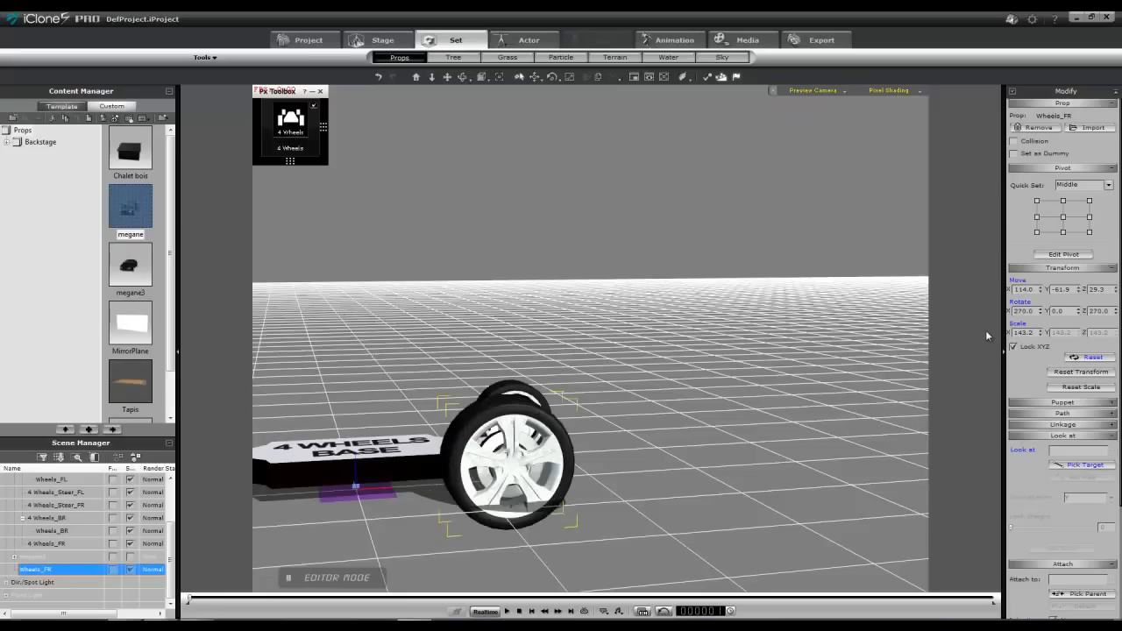
left_click(379, 77)
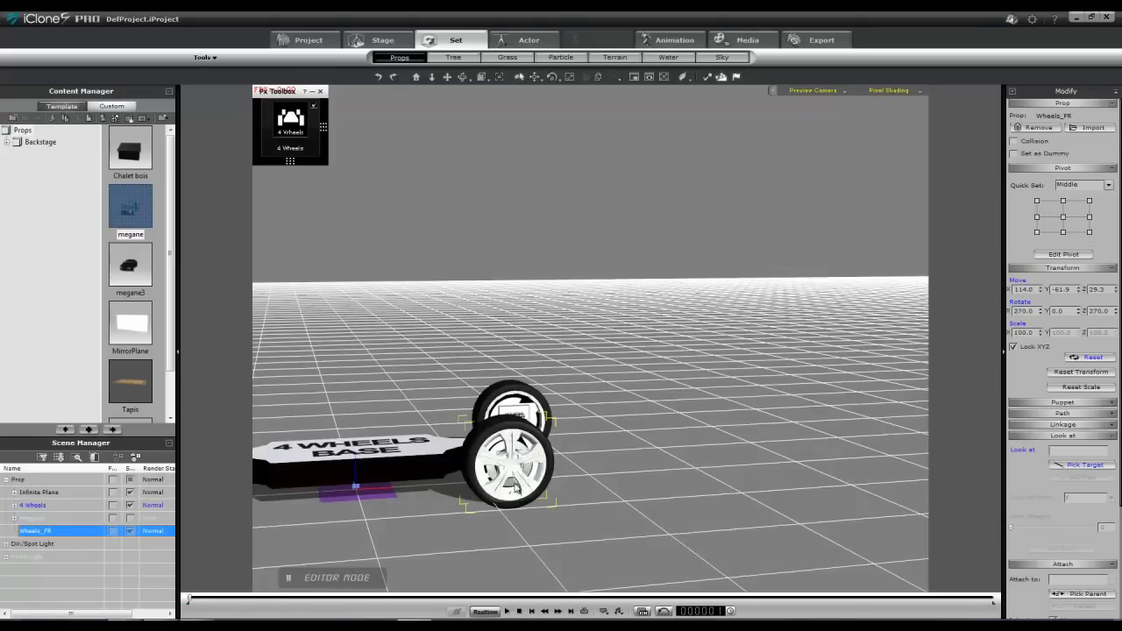
Scale the base's 4 Wheels_FR node uniformly to 143.2 so it matches the car wheel.
left_click(514, 483)
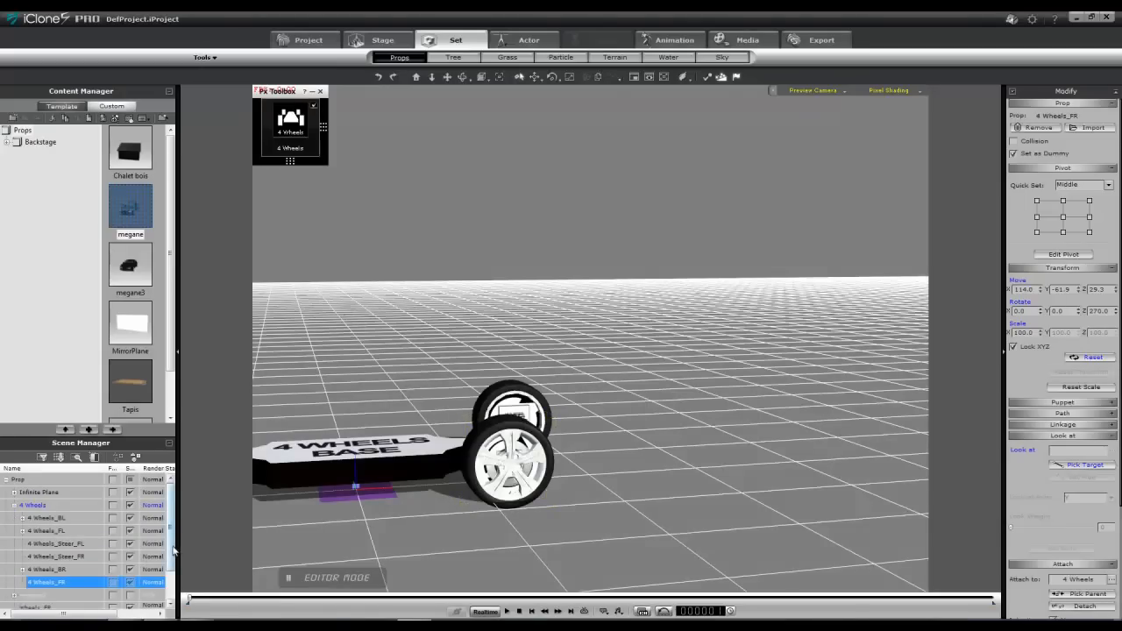
scroll(173, 544, "down", 3)
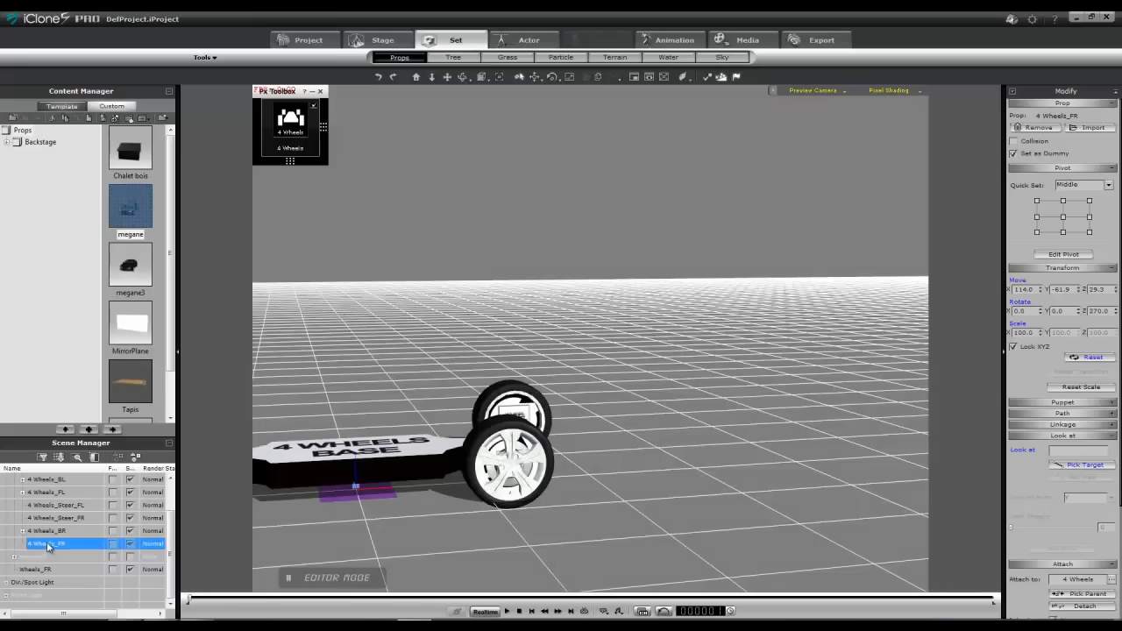
left_click(49, 548)
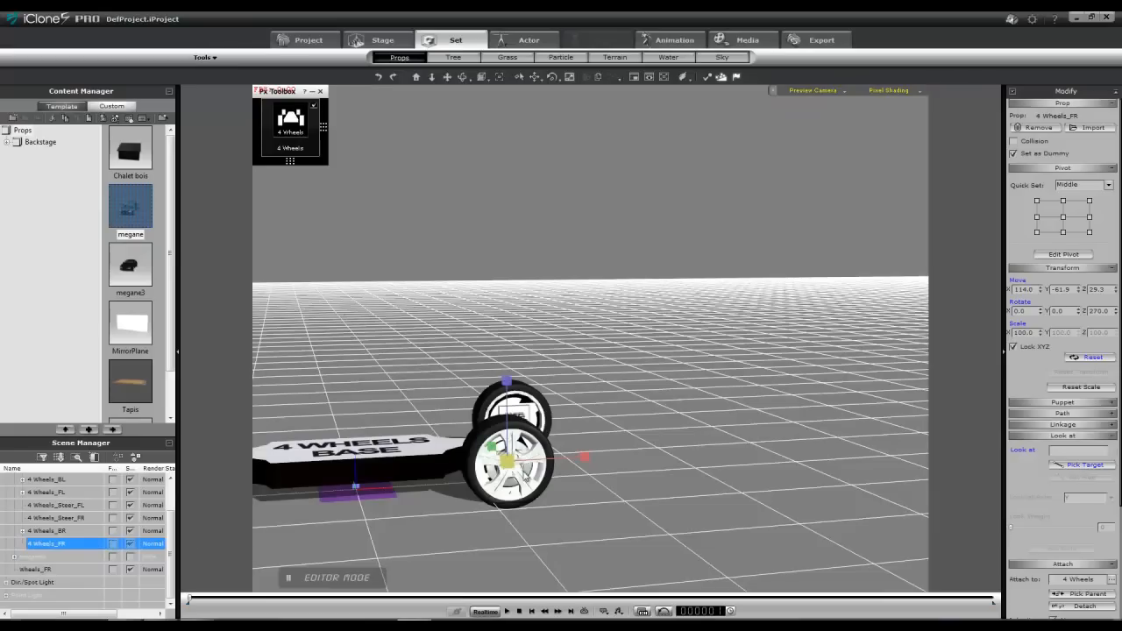
left_click_drag(508, 461, 541, 419)
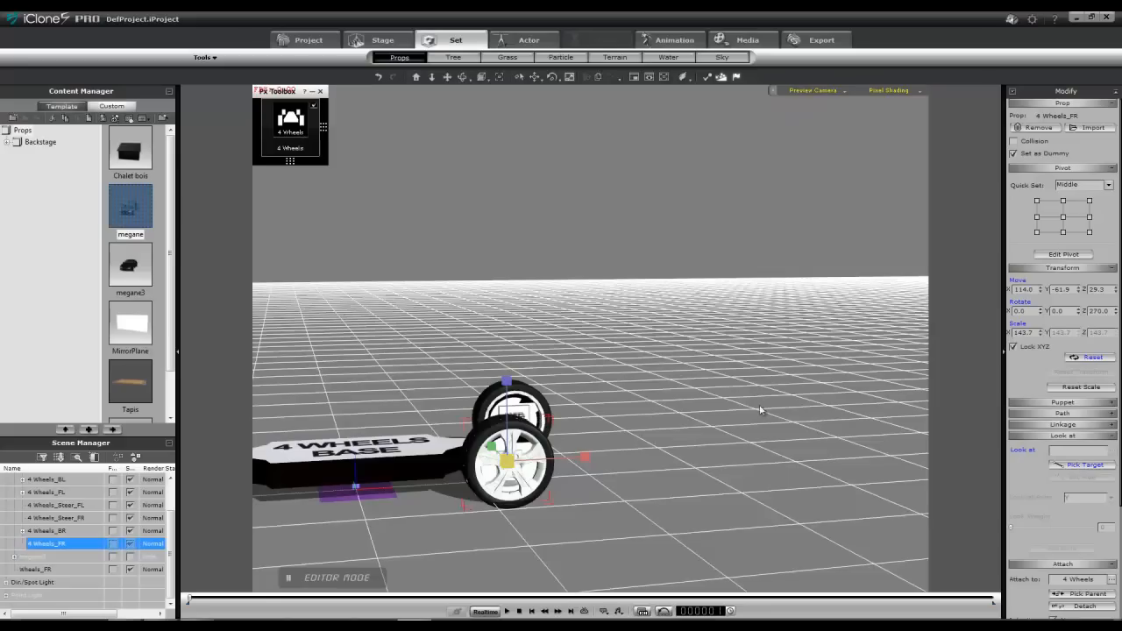
left_click(1042, 335)
Attach the Wheels_FR car wheel to its parent node 4 Wheels_FR on the base.
left_click(48, 570)
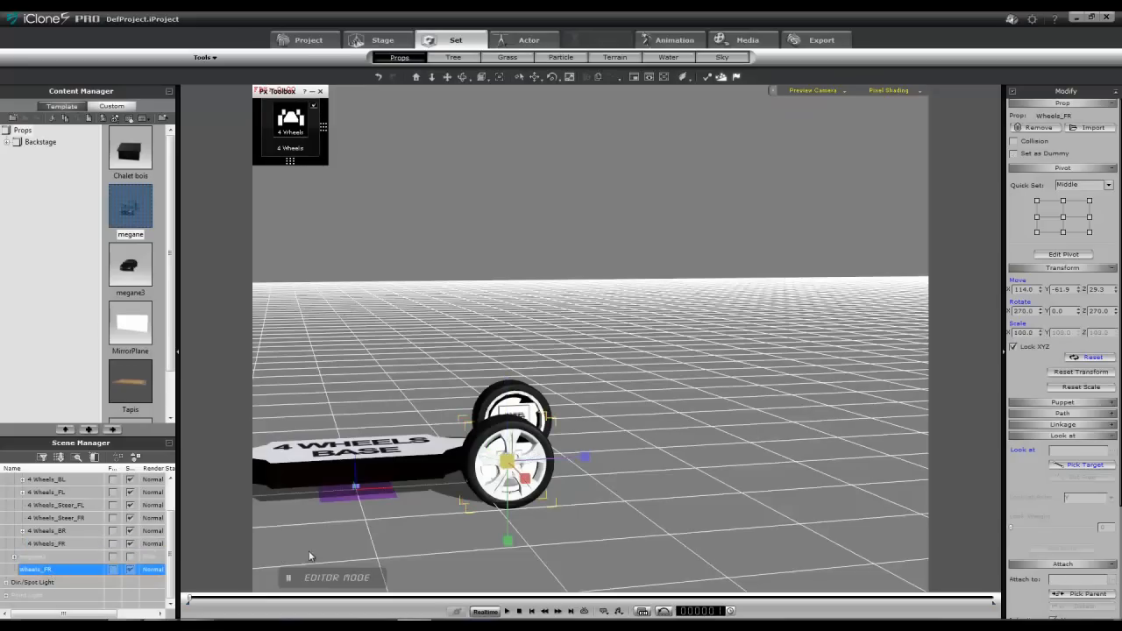
key("w")
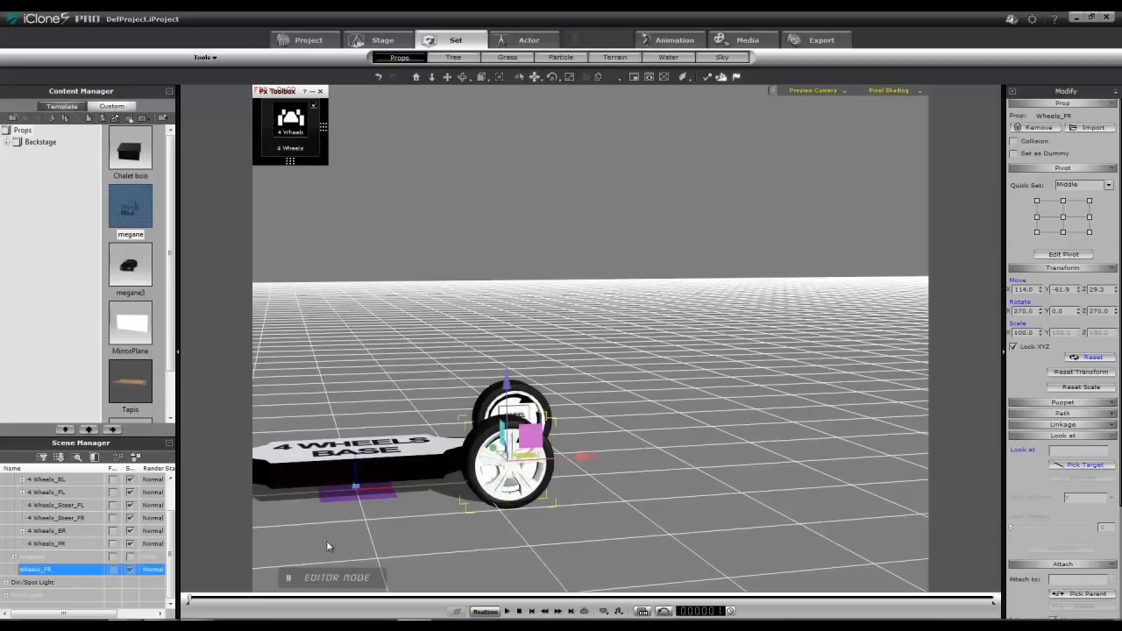
left_click(1074, 594)
left_click(42, 544)
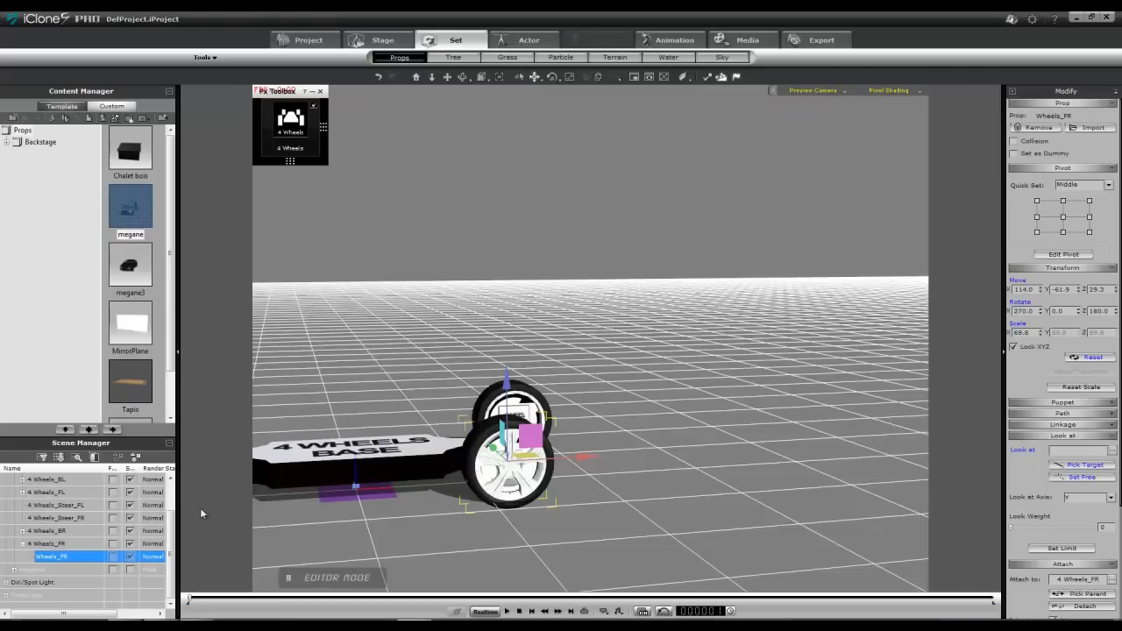
Move the 4 Wheels_FR node with its attached wheel to X 149.3, Y -85.8 and Z 38.
left_click(44, 545)
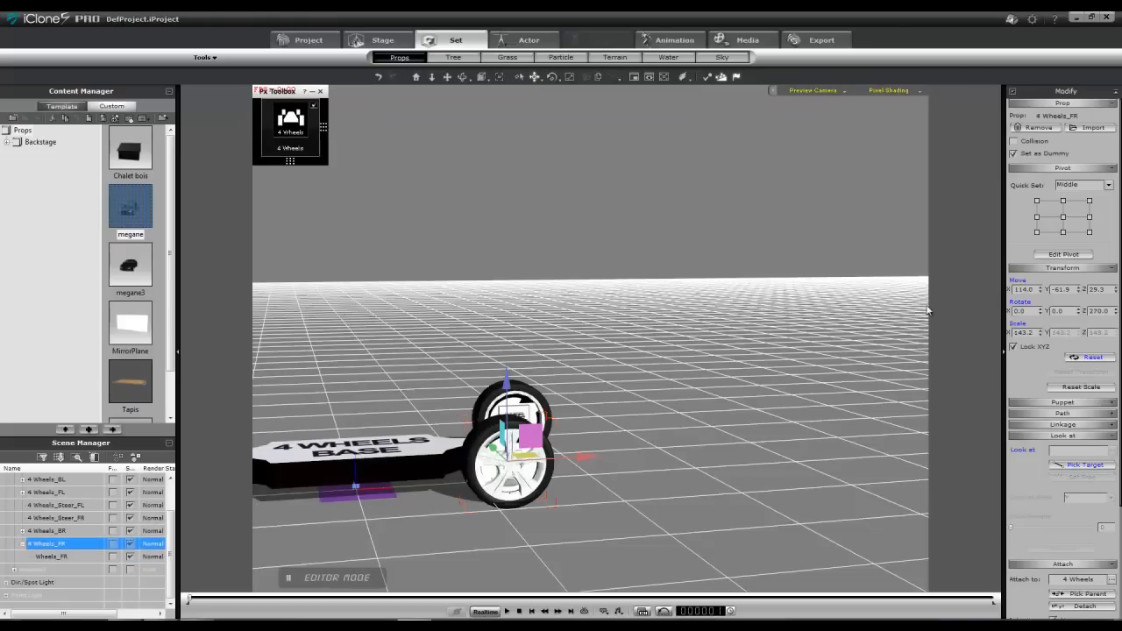
left_click(1025, 290)
type("149.3")
key("Return")
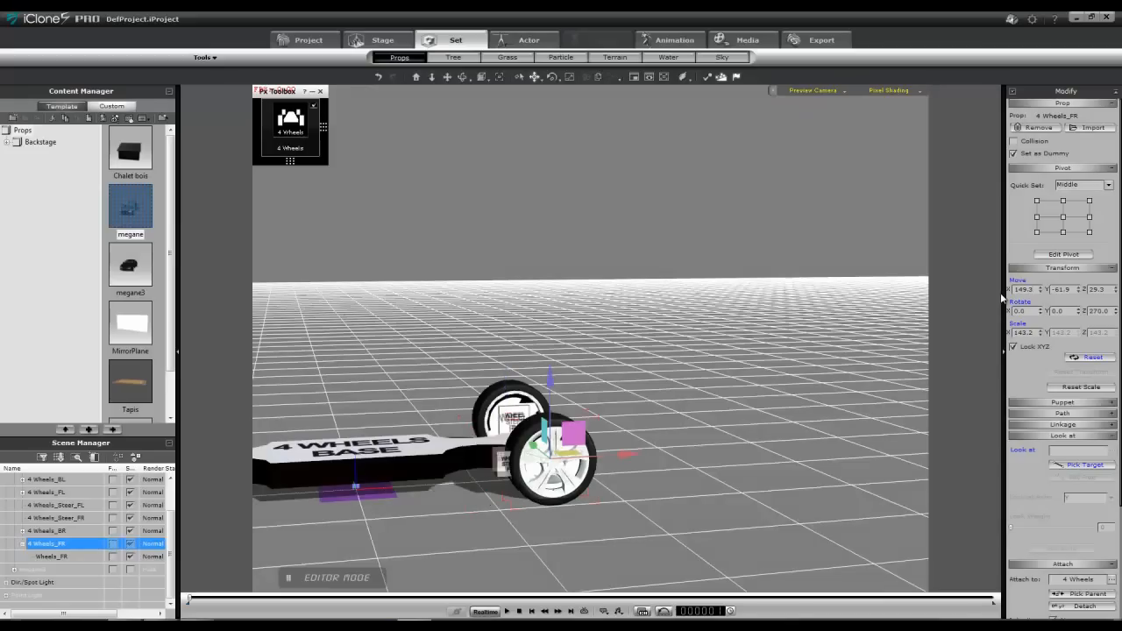
double_click(1053, 292)
type("-85.8")
key("Return")
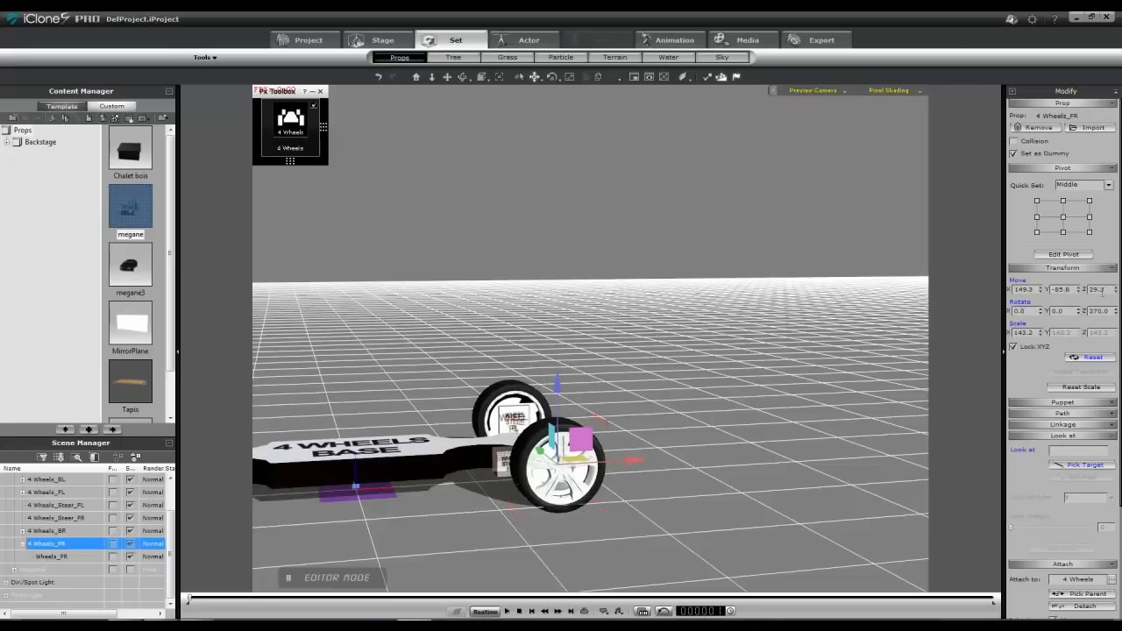
left_click(1096, 289)
type("38")
key("Return")
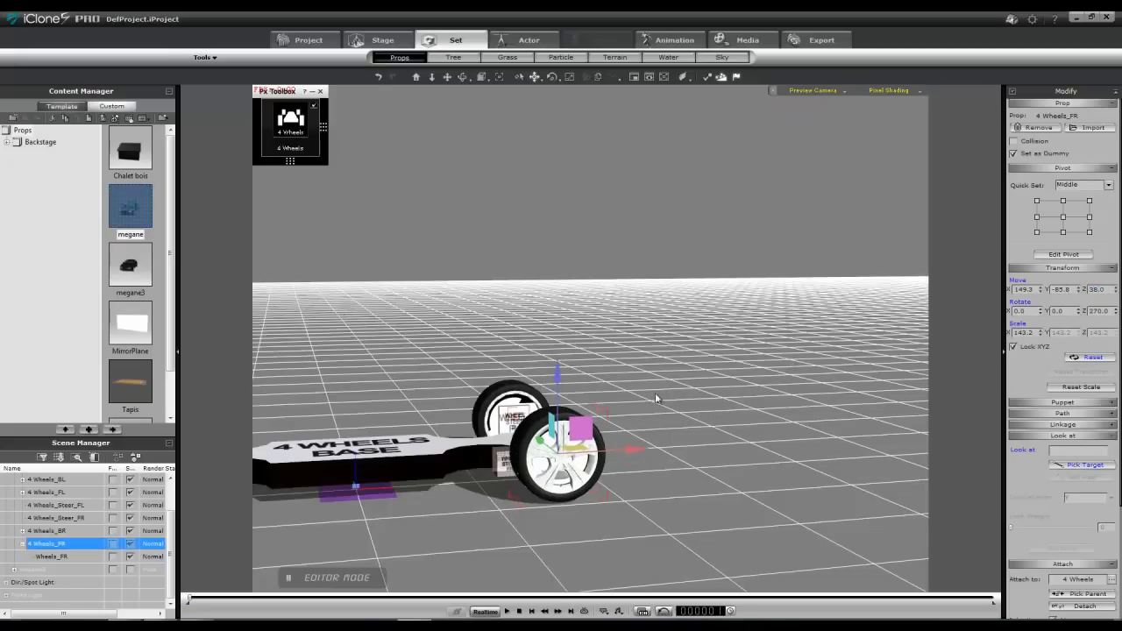
Scale the 4 Wheels_Steer_FR steering node uniformly to 143.2.
left_click(499, 469)
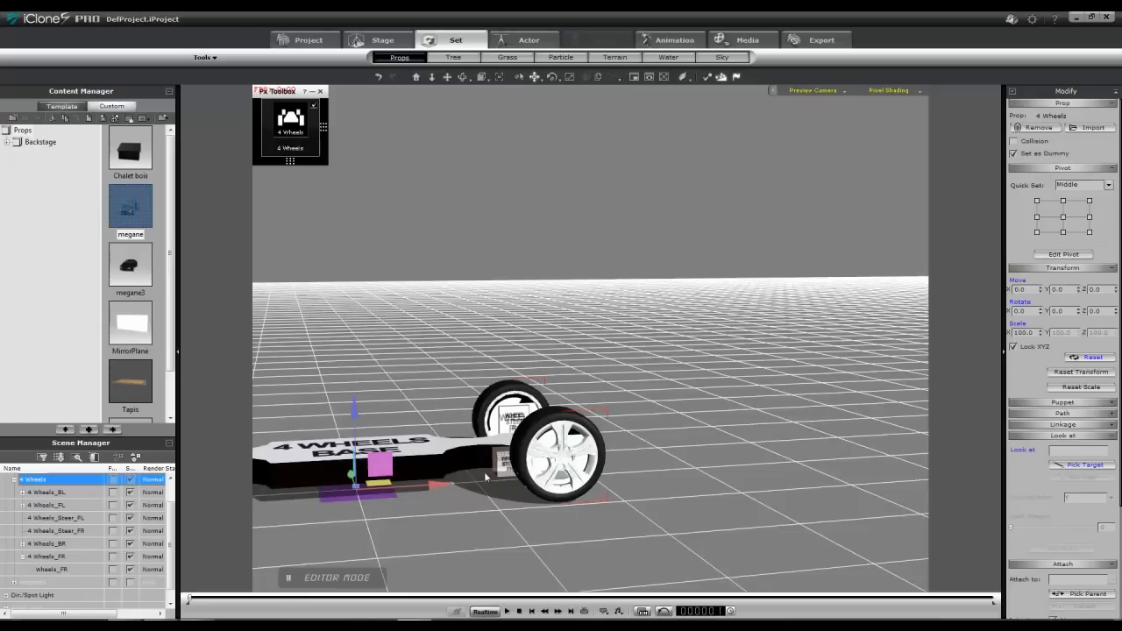
left_click(40, 532)
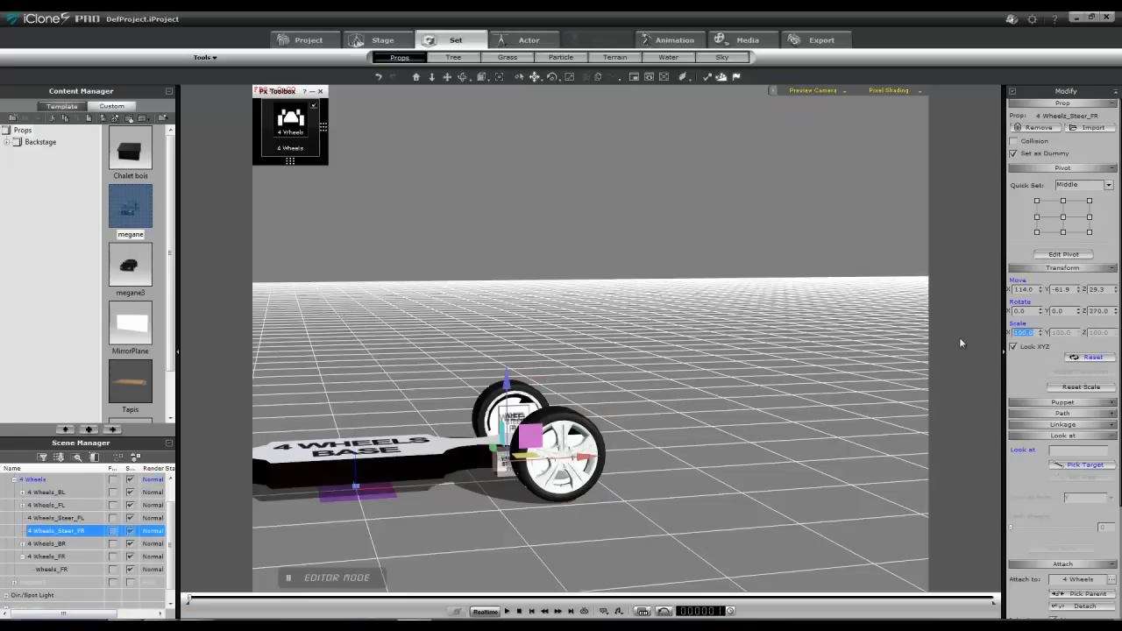
type("143.2")
key("Return")
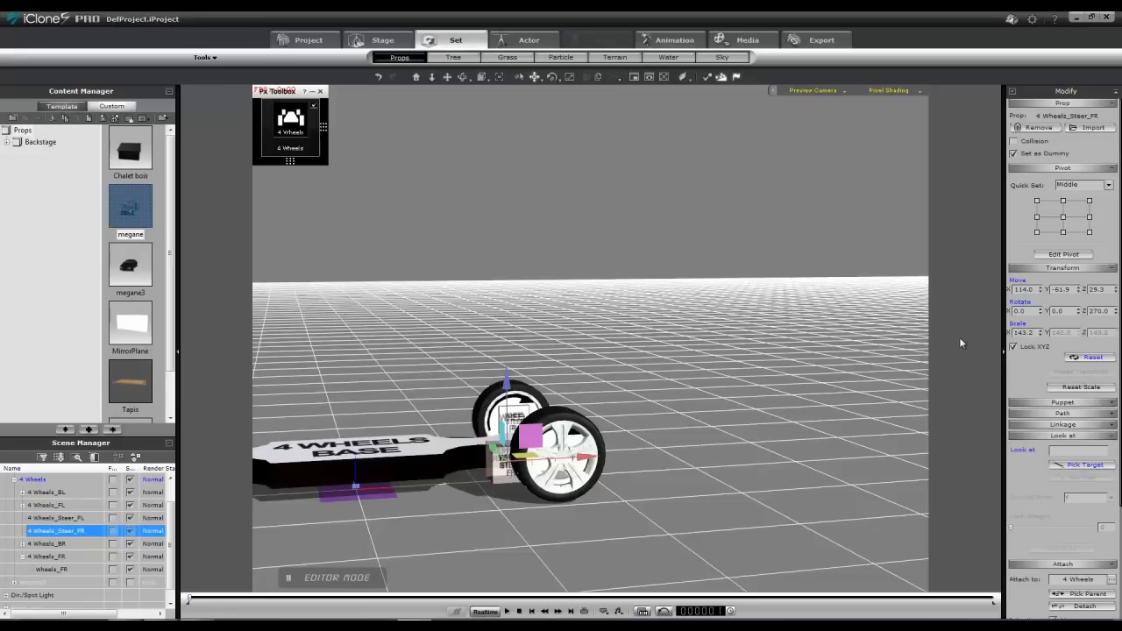
Move the 4 Wheels_Steer_FR steering node to X 149.3, Y -85.8 and Z 38.
key("shift+Tab")
key("shift+Tab")
double_click(1032, 289)
type("1")
key("Return")
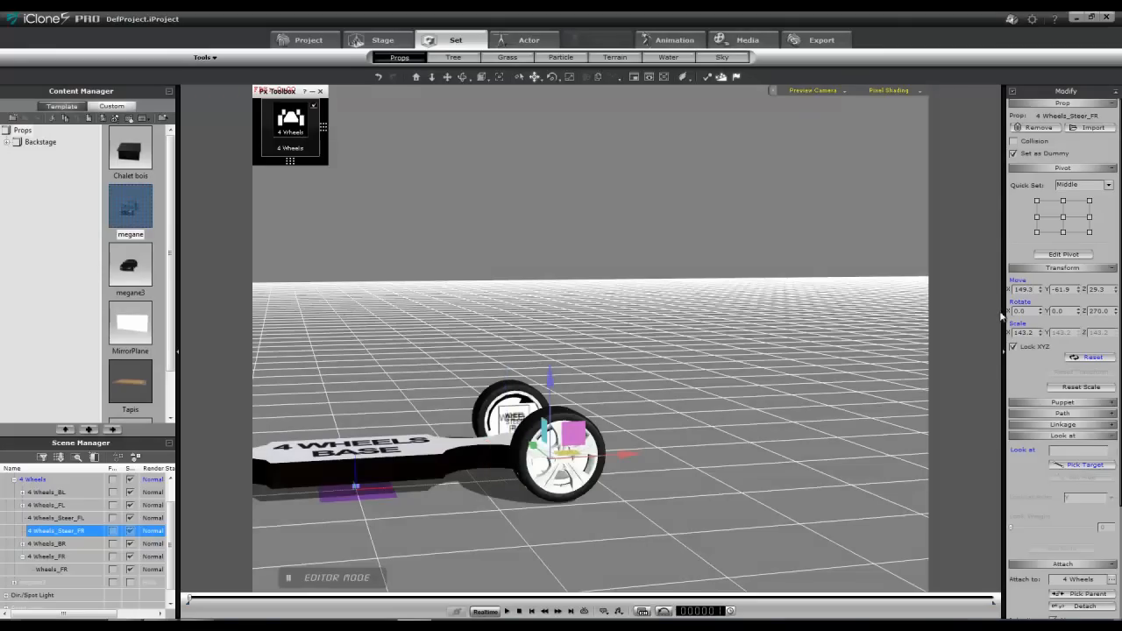
double_click(1061, 289)
type("-85.8")
key("Return")
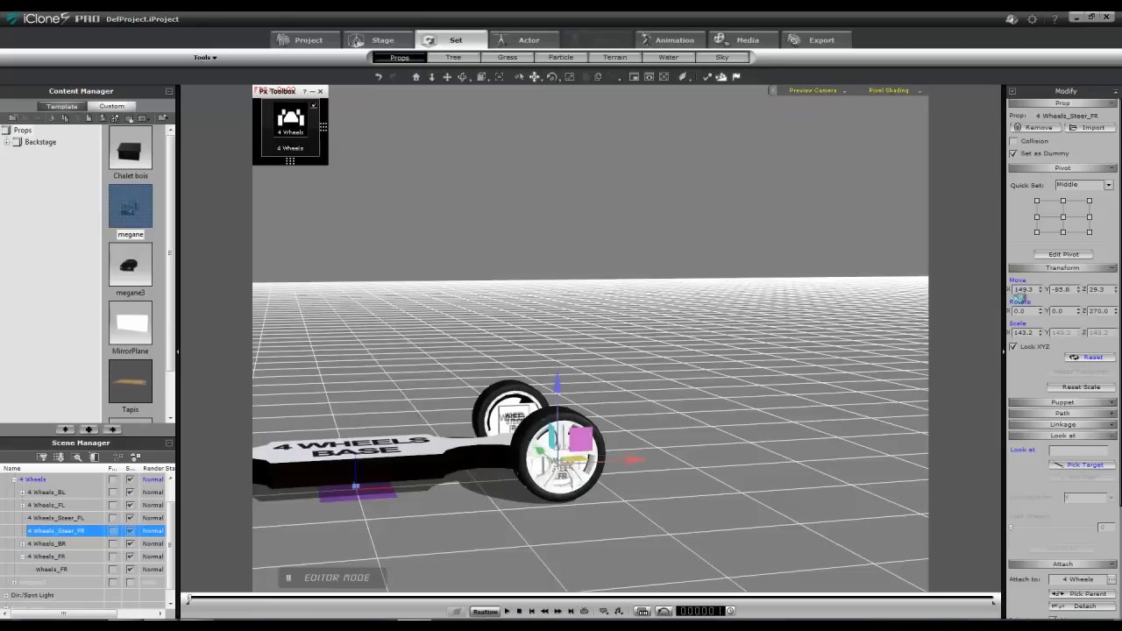
double_click(1098, 290)
type("38")
key("Return")
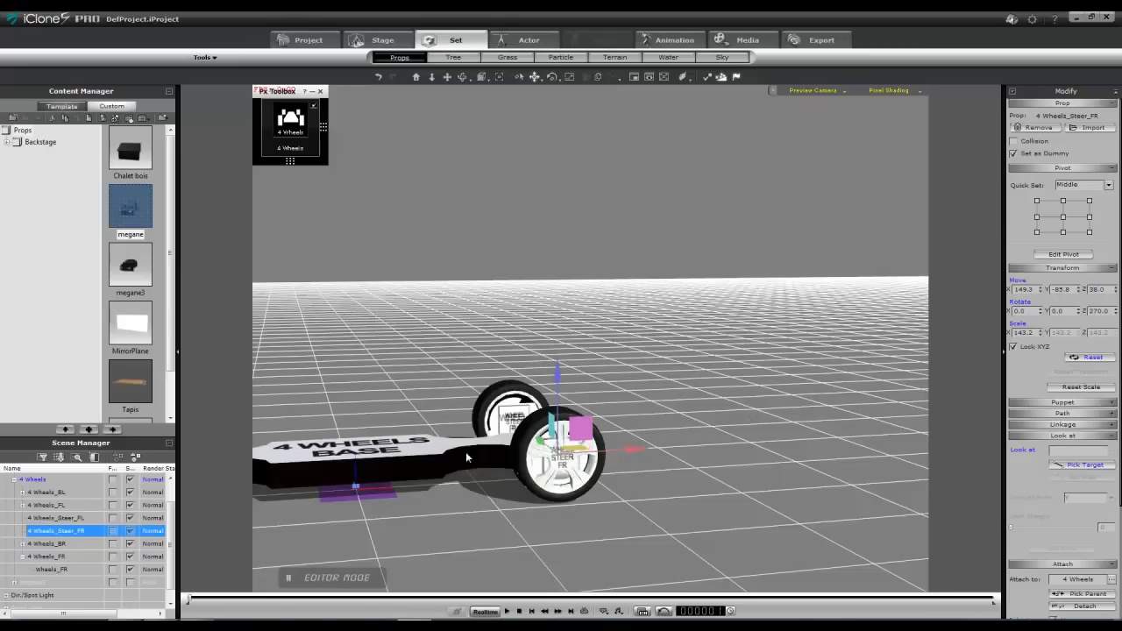
Make the hidden megane3 car body visible again over the completed wheel base.
left_click(15, 482)
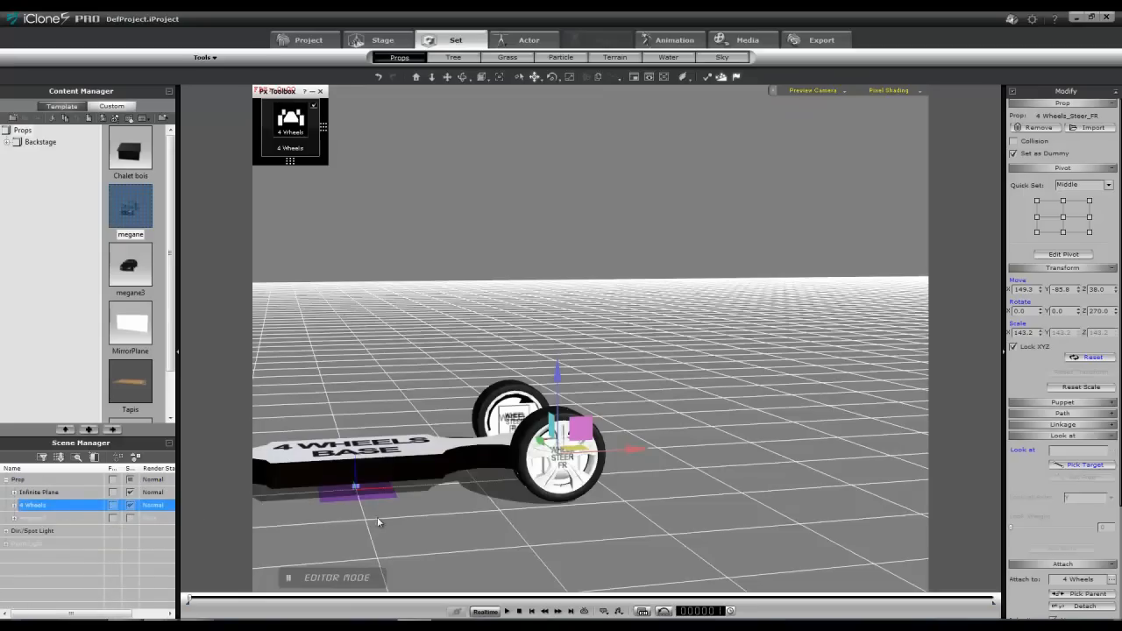
left_click(397, 542)
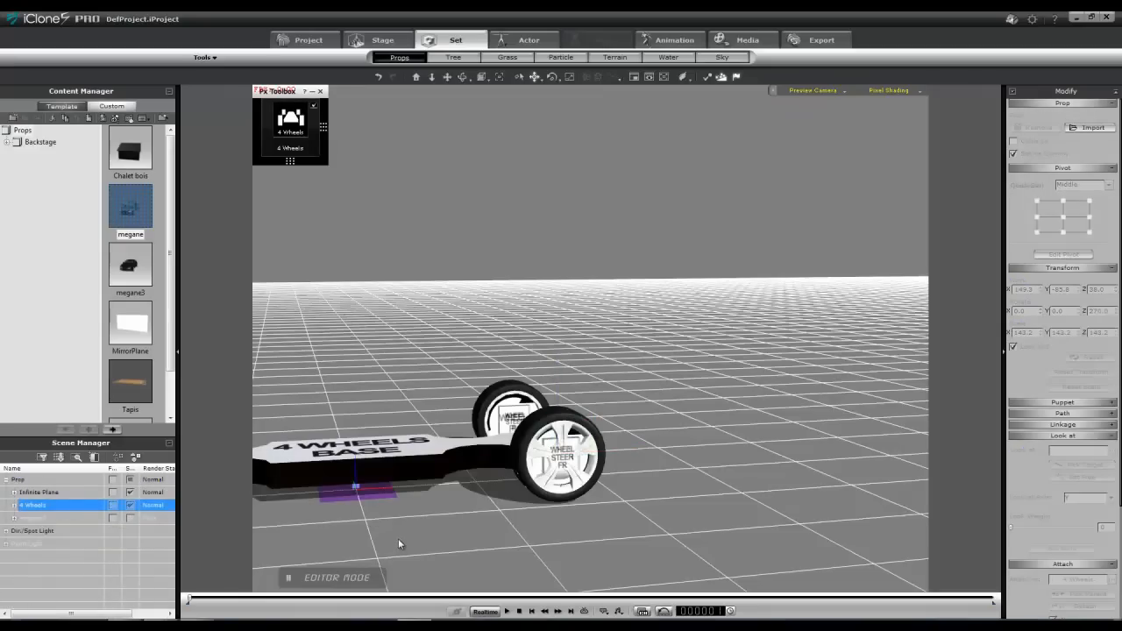
right_click_drag(438, 533, 74, 576)
scroll(414, 491, "down", 4)
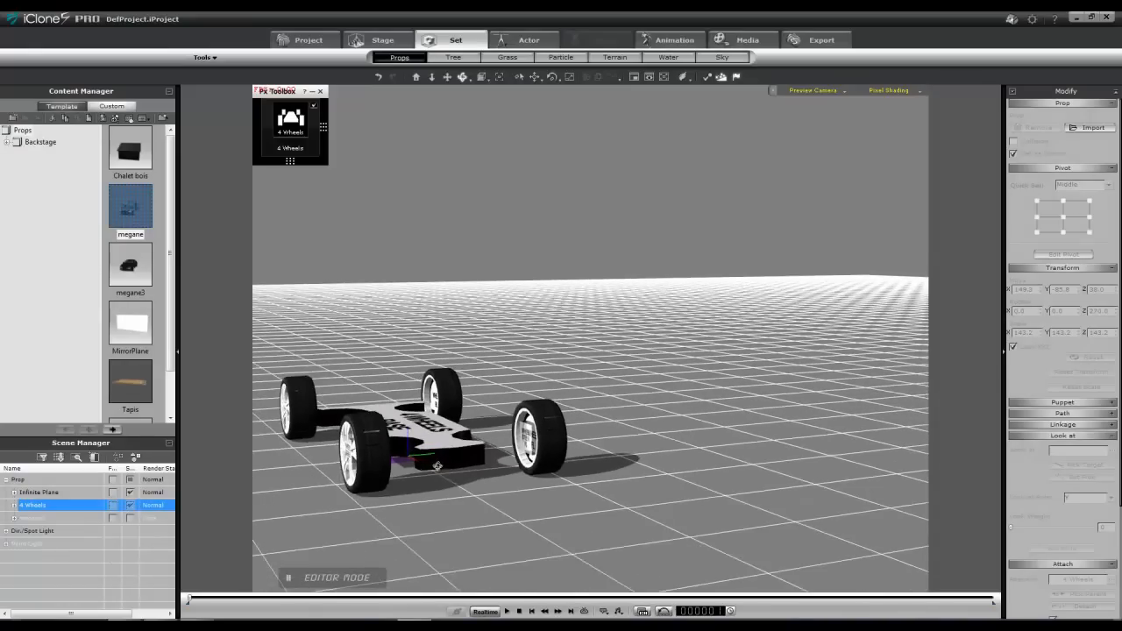
scroll(436, 465, "down", 1)
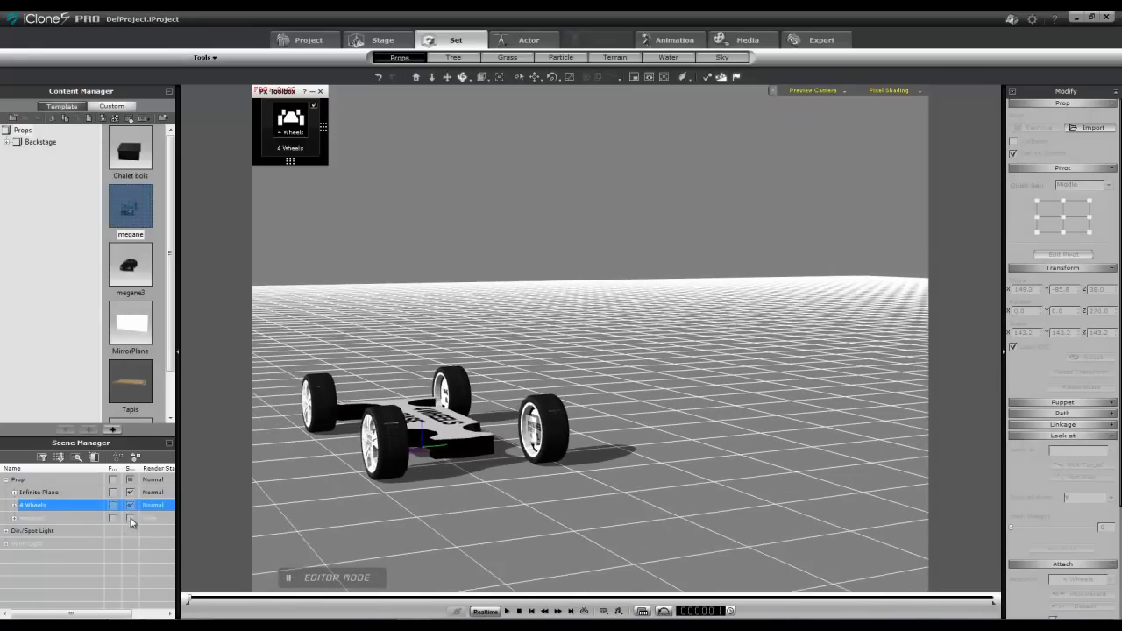
left_click(130, 518)
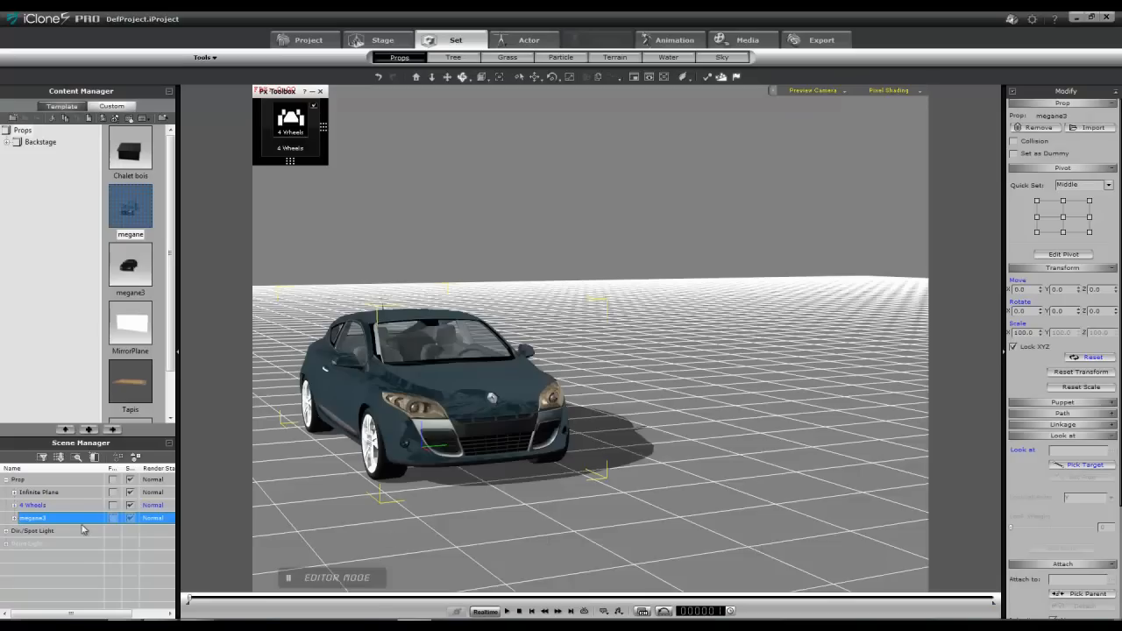
Attach the megane3 car body to the 4 Wheels base as its parent and collapse the base's hierarchy.
left_click(35, 505)
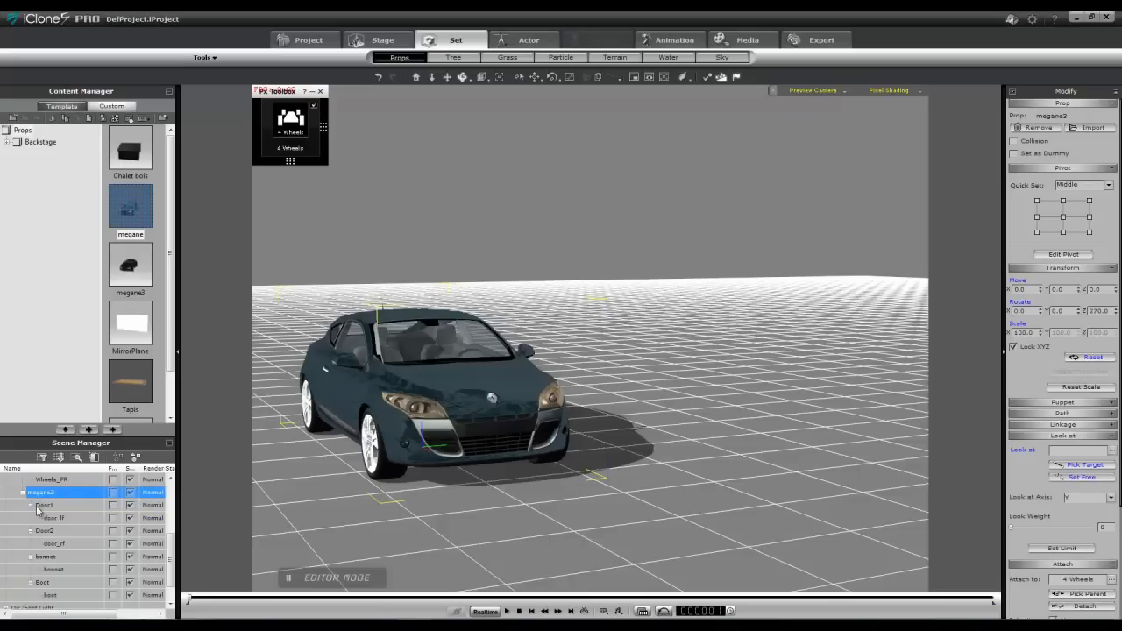
left_click(23, 492)
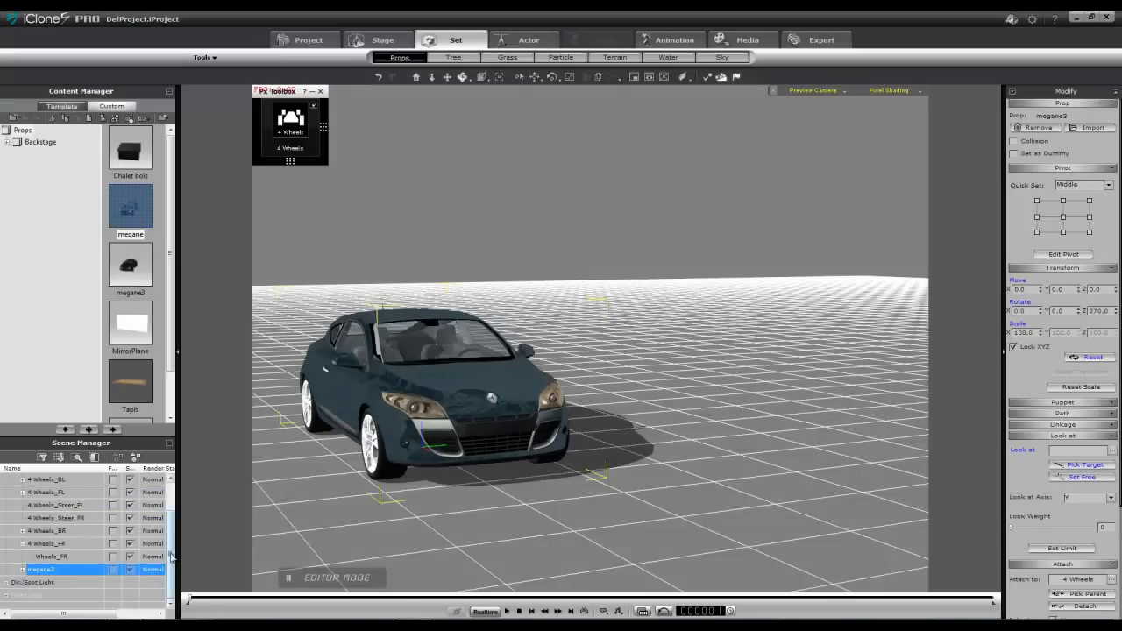
left_click_drag(171, 559, 171, 521)
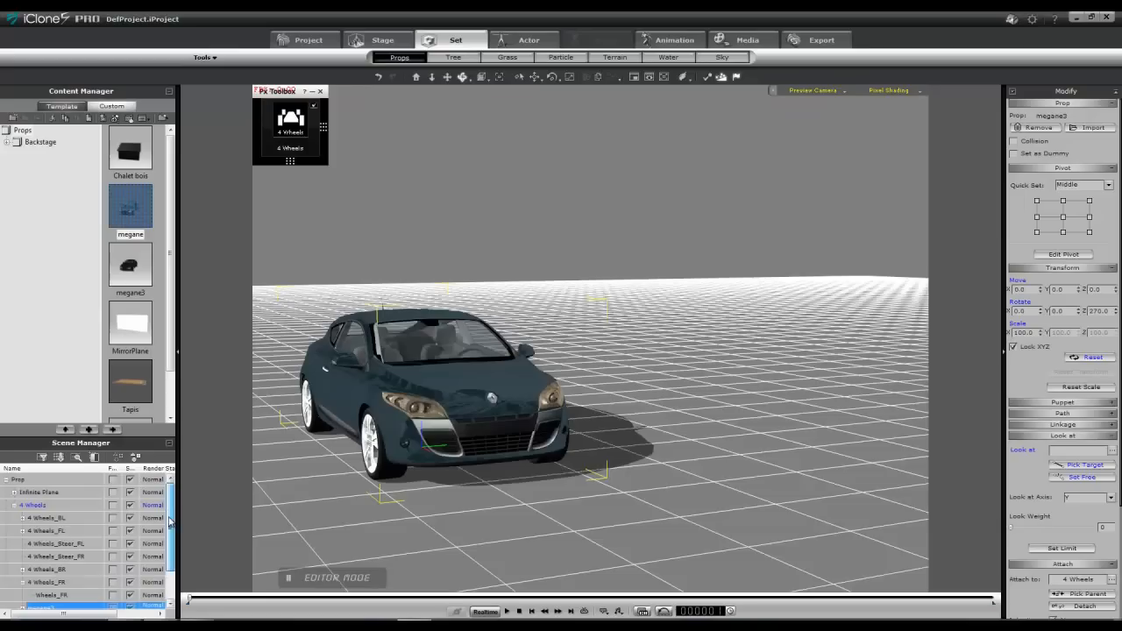
left_click(14, 506)
Rename the 4 Wheels prop in the scene as Megane.
left_click(45, 508)
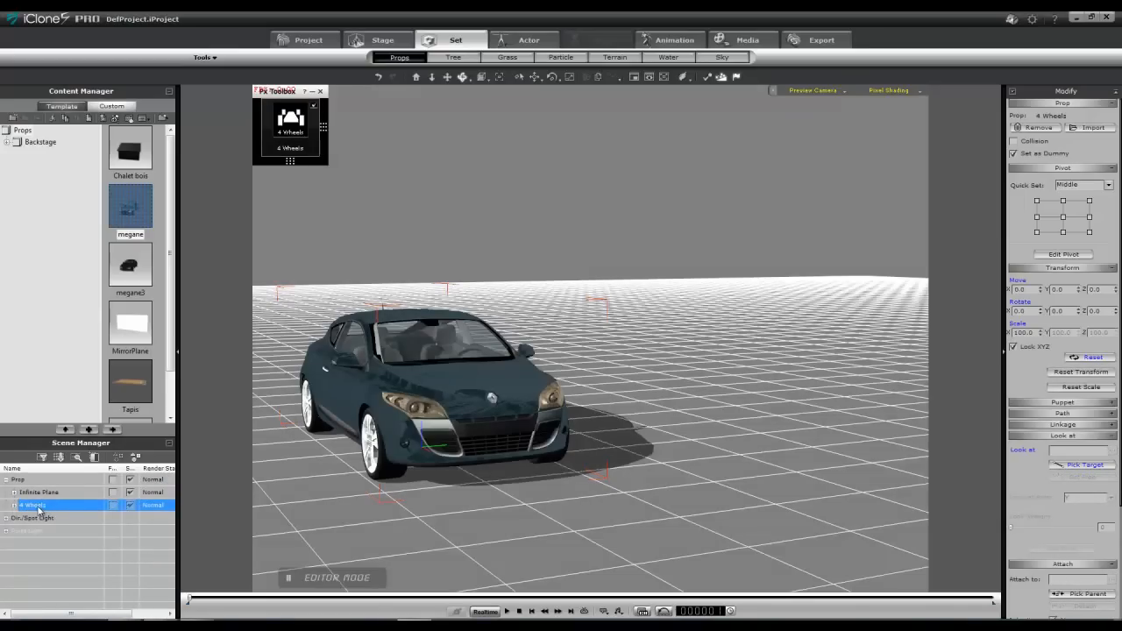
left_click(35, 506)
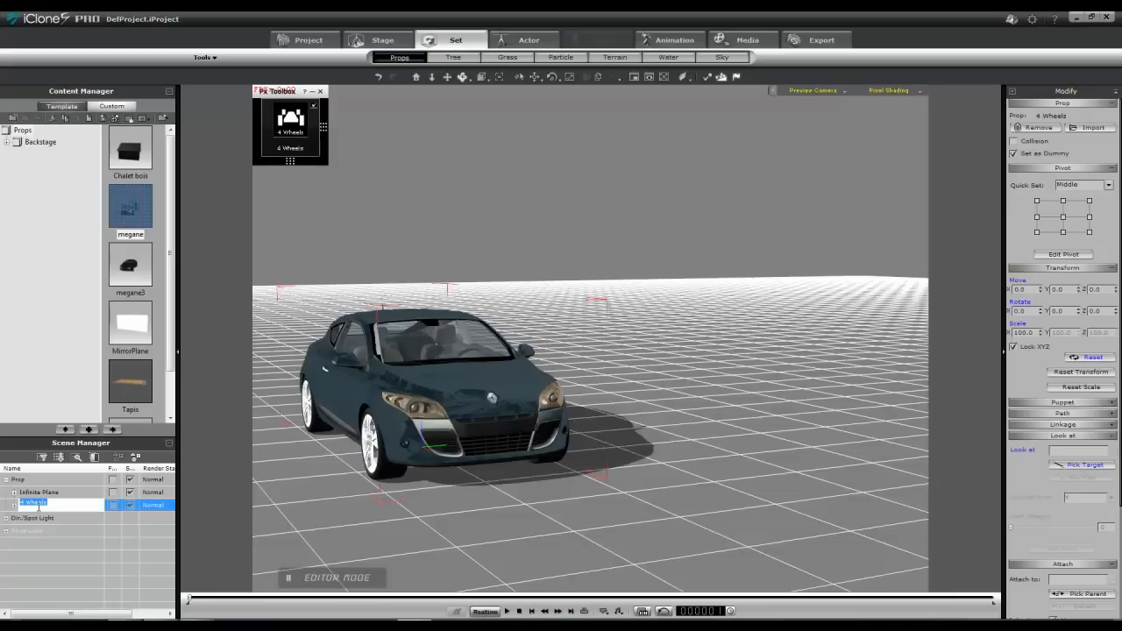
type("M")
key("Return")
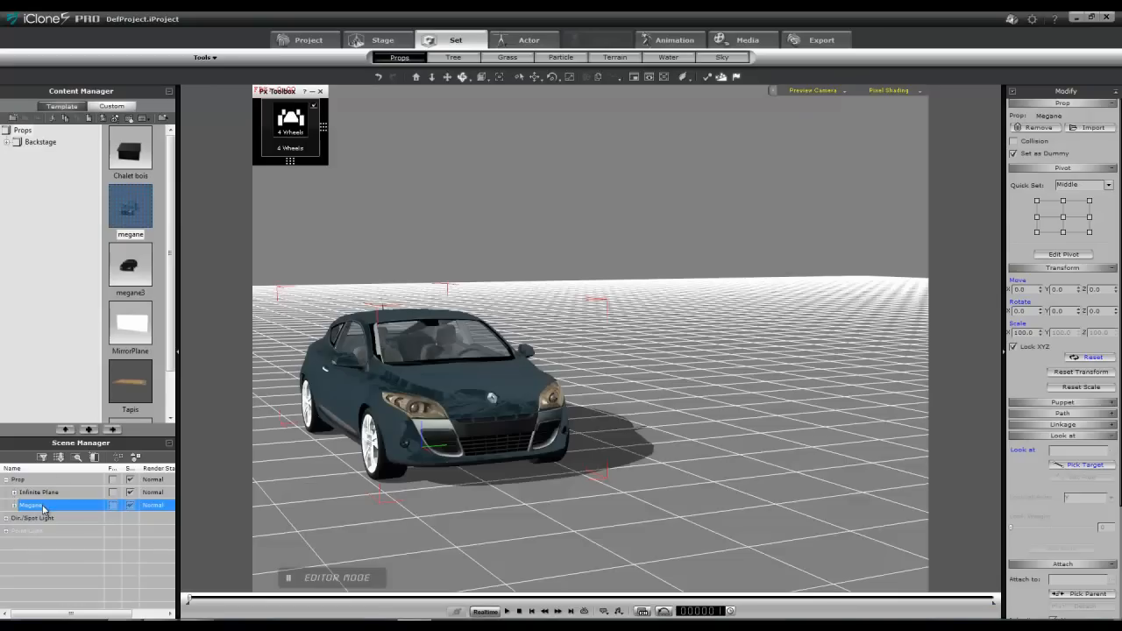
left_click(44, 505)
left_click(43, 505)
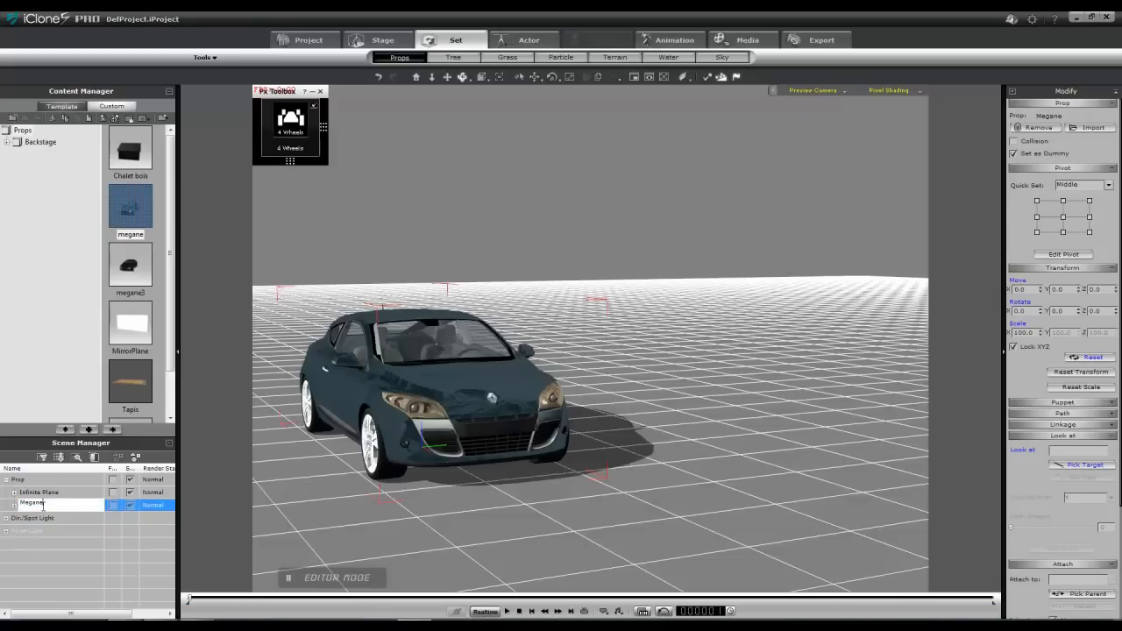
key("Return")
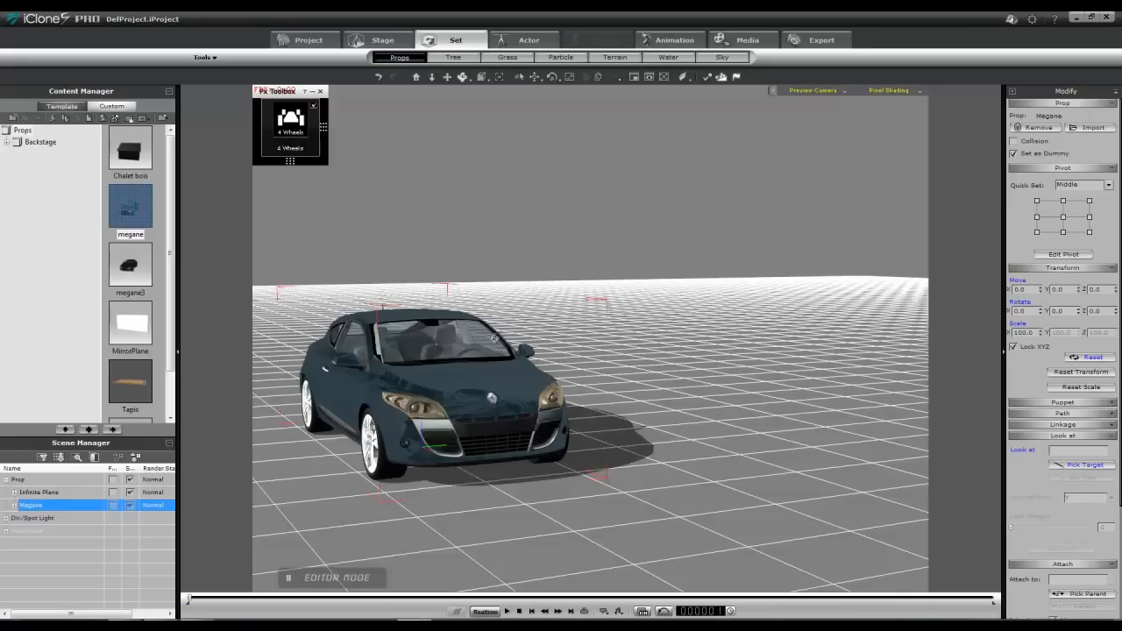
Save the assembled Megane prop to the custom props library under the name Megane_1.
left_click(88, 430)
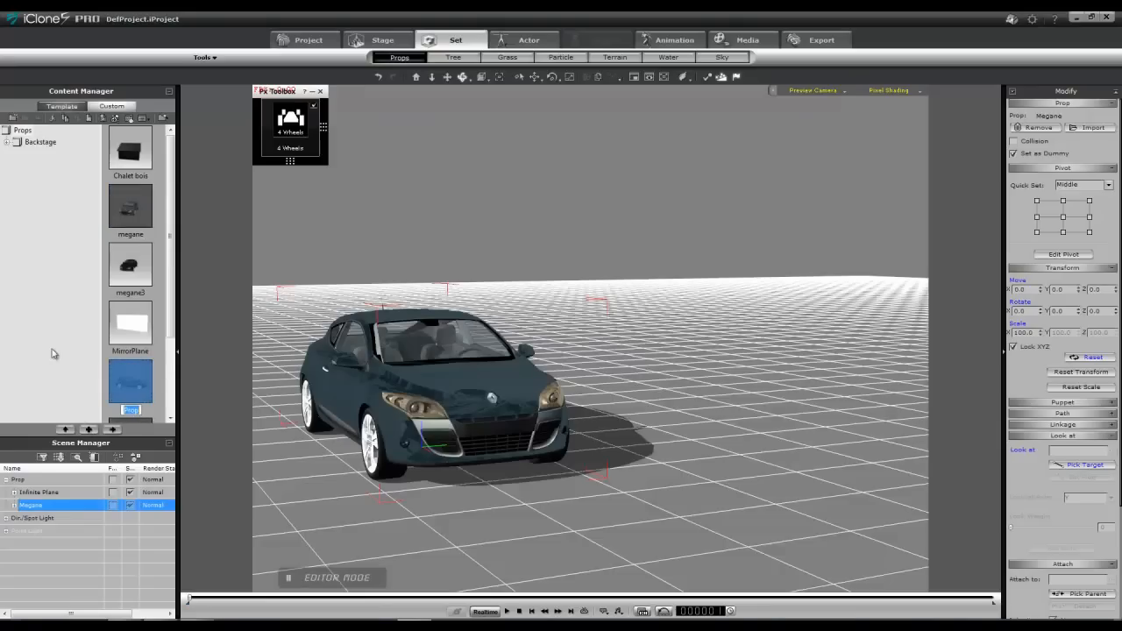
type("Megane_1")
key("Return")
Add a camera that views the car from behind and link it to the Megane prop.
middle_click_drag(342, 421, 1082, 340)
middle_click_drag(849, 329, 805, 326)
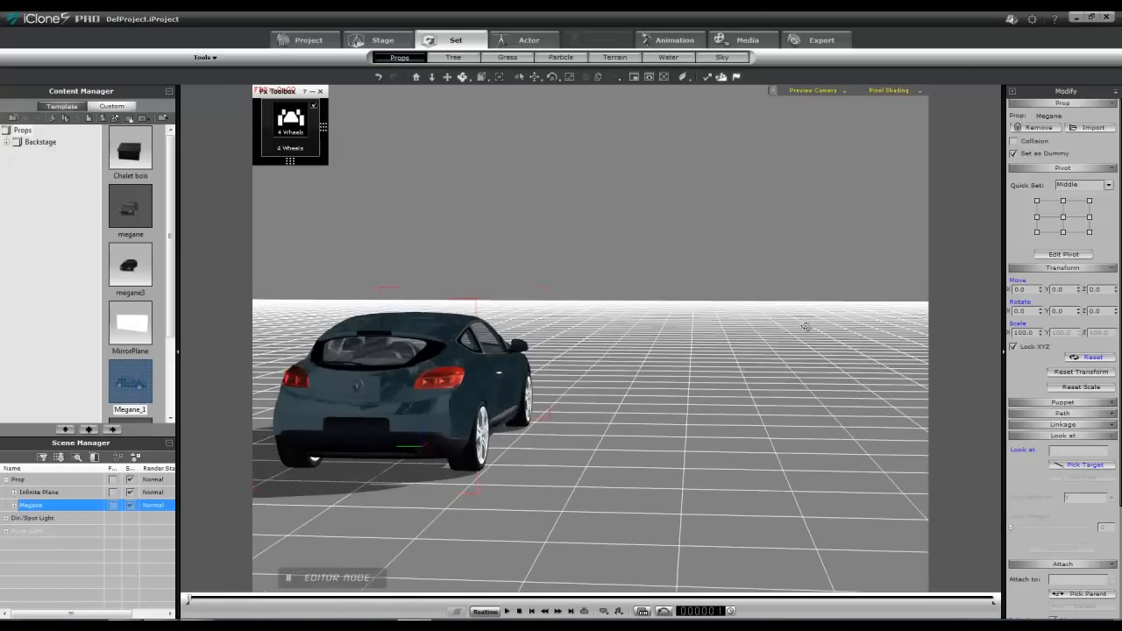
left_click(844, 91)
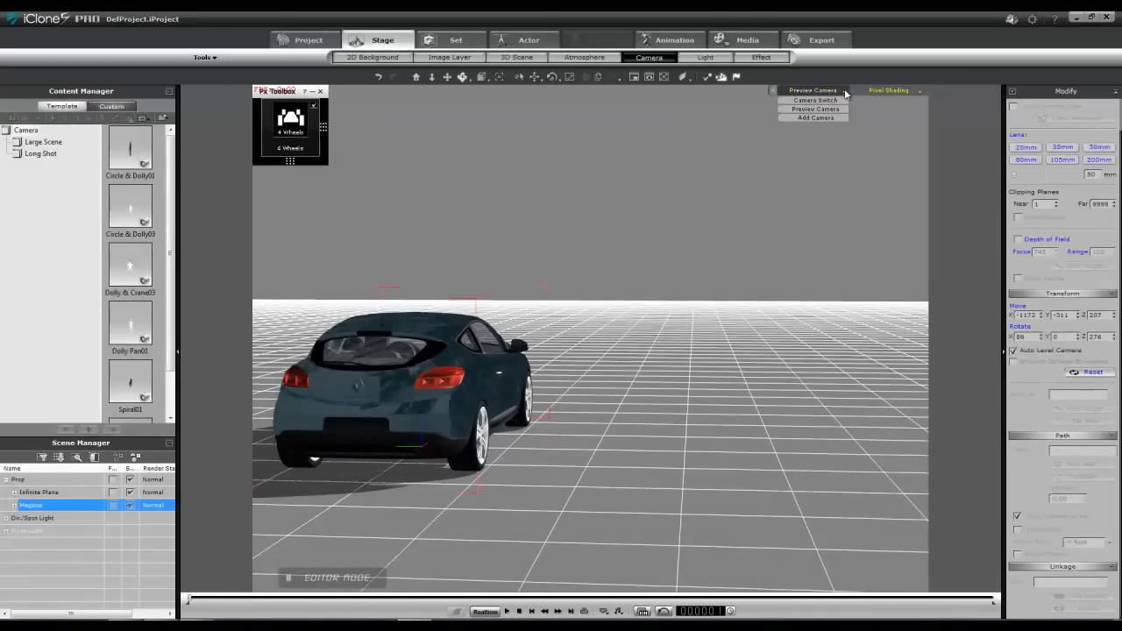
left_click(813, 116)
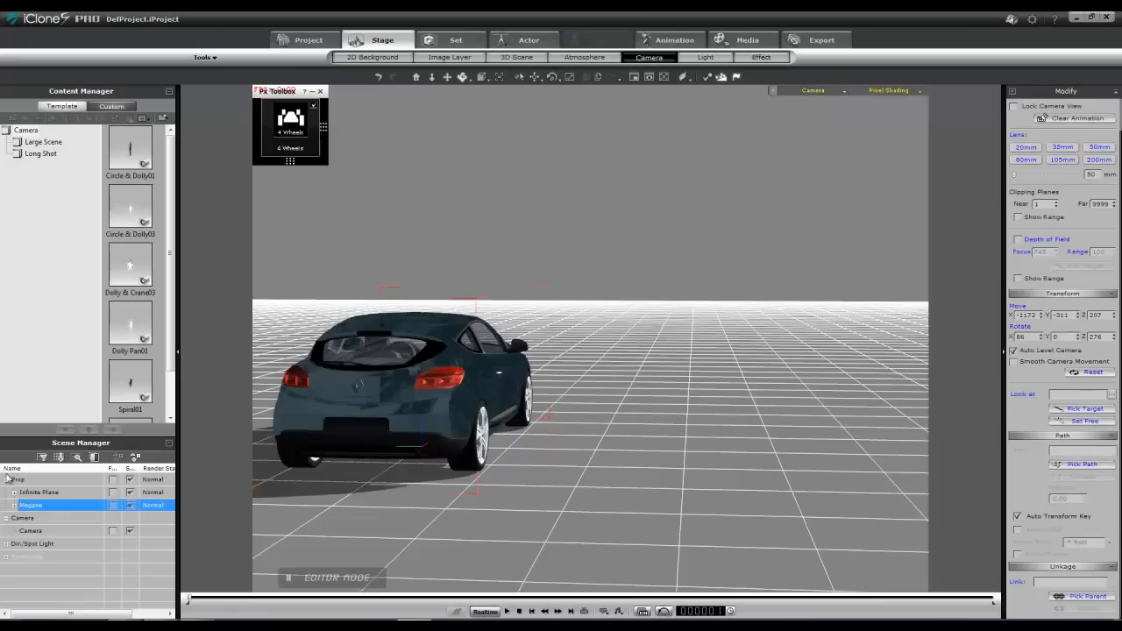
left_click(32, 533)
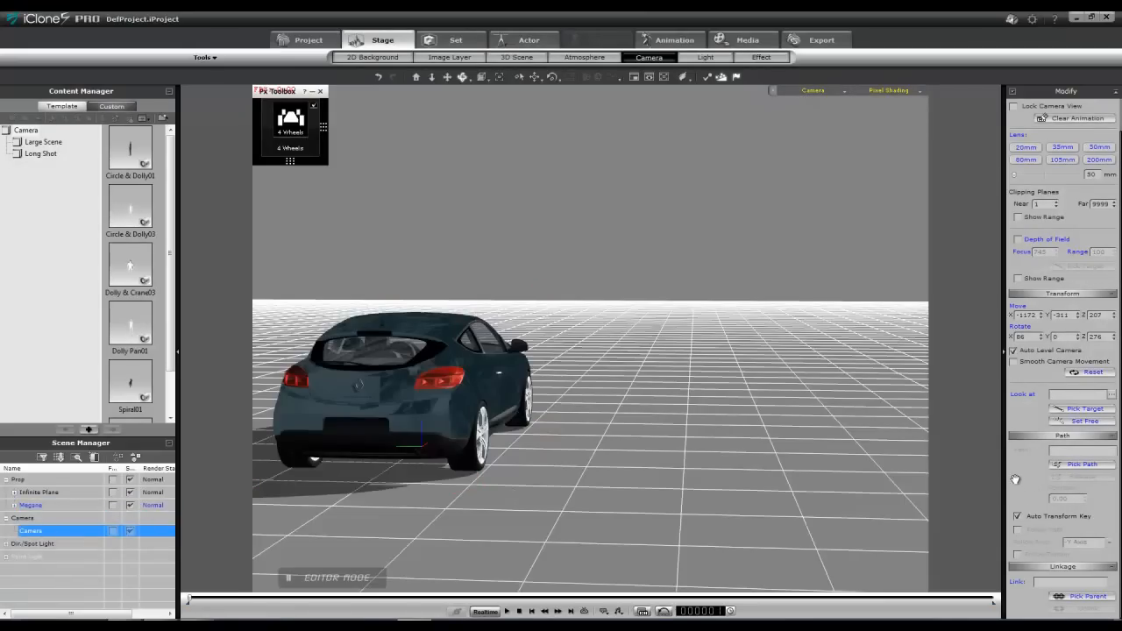
left_click(1076, 598)
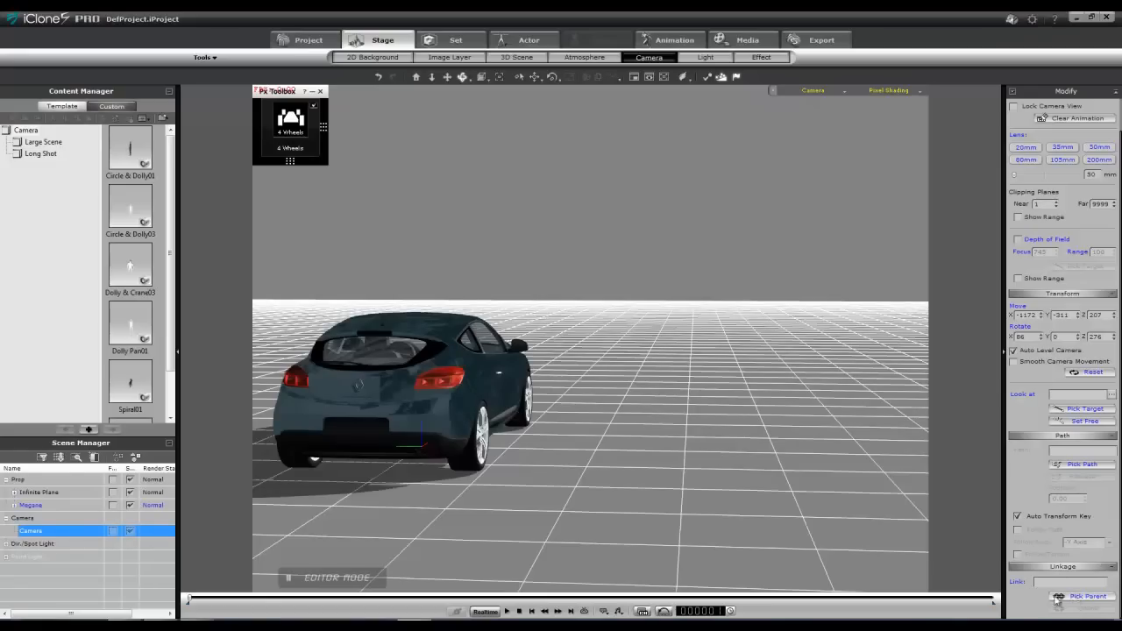
left_click(33, 506)
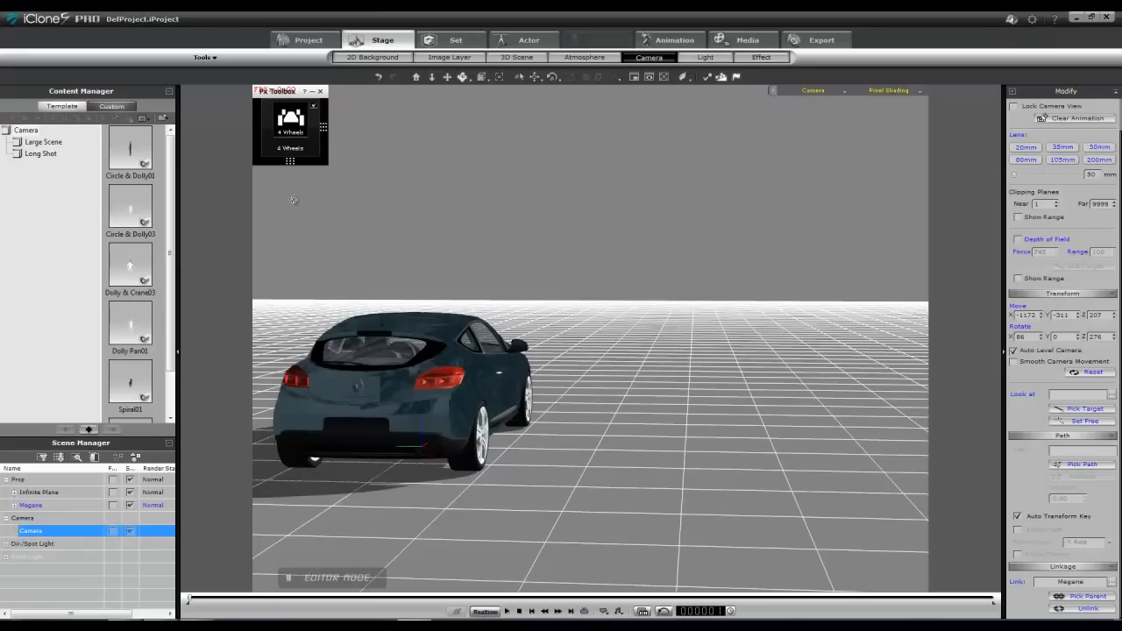
Examine the Max Speed setting in the 4 Wheels toolbox's advanced options and close them.
left_click(317, 156)
left_click(316, 157)
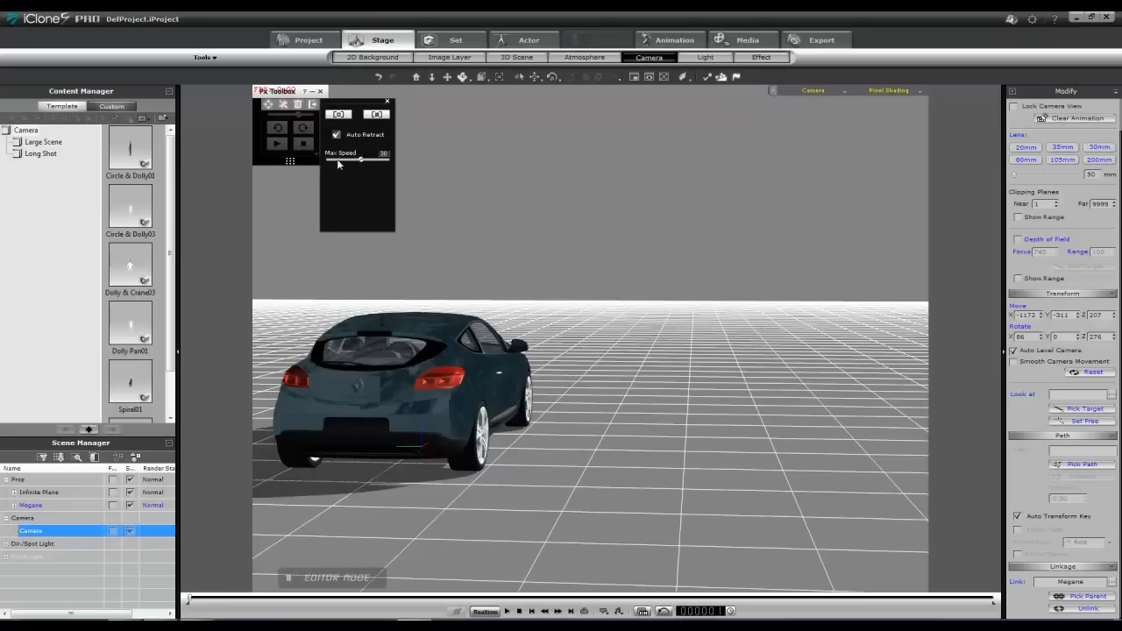
left_click_drag(361, 161, 392, 165)
left_click_drag(306, 172, 346, 173)
left_click_drag(336, 167, 335, 167)
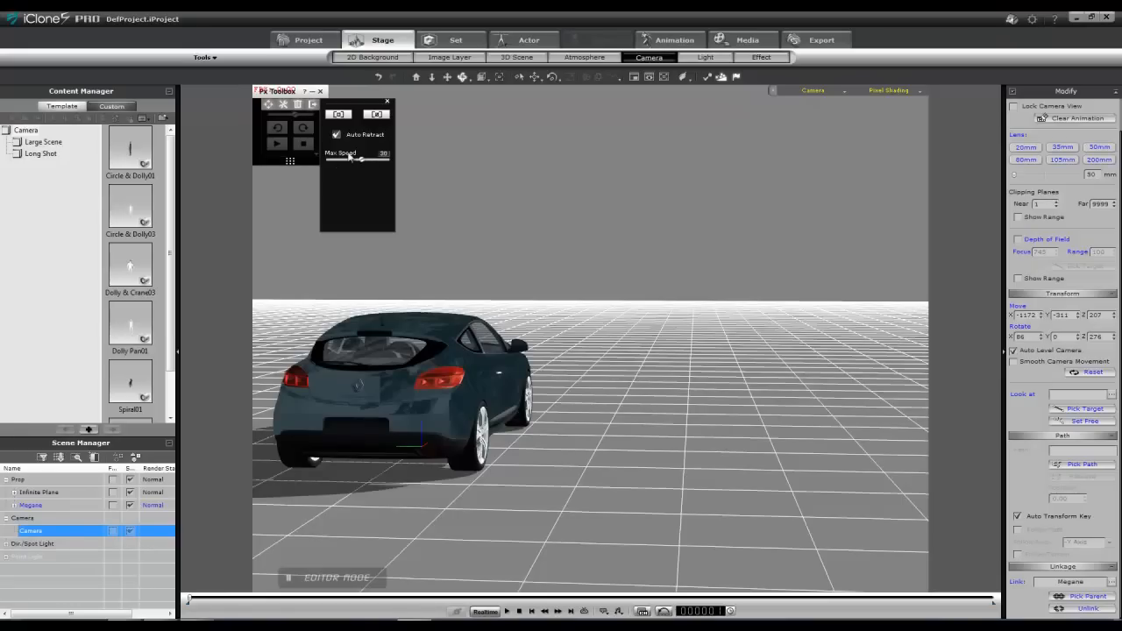
left_click(389, 103)
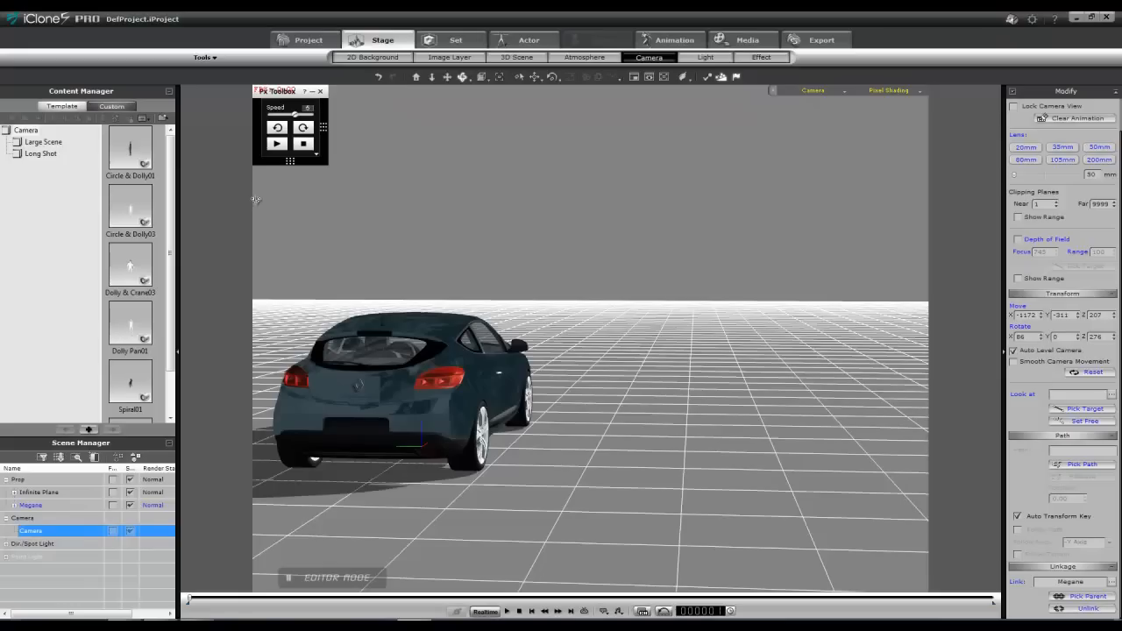
Test-drive the Megane in the physics simulation, going forward first, reversing at speed -12 and steering clockwise.
left_click(277, 145)
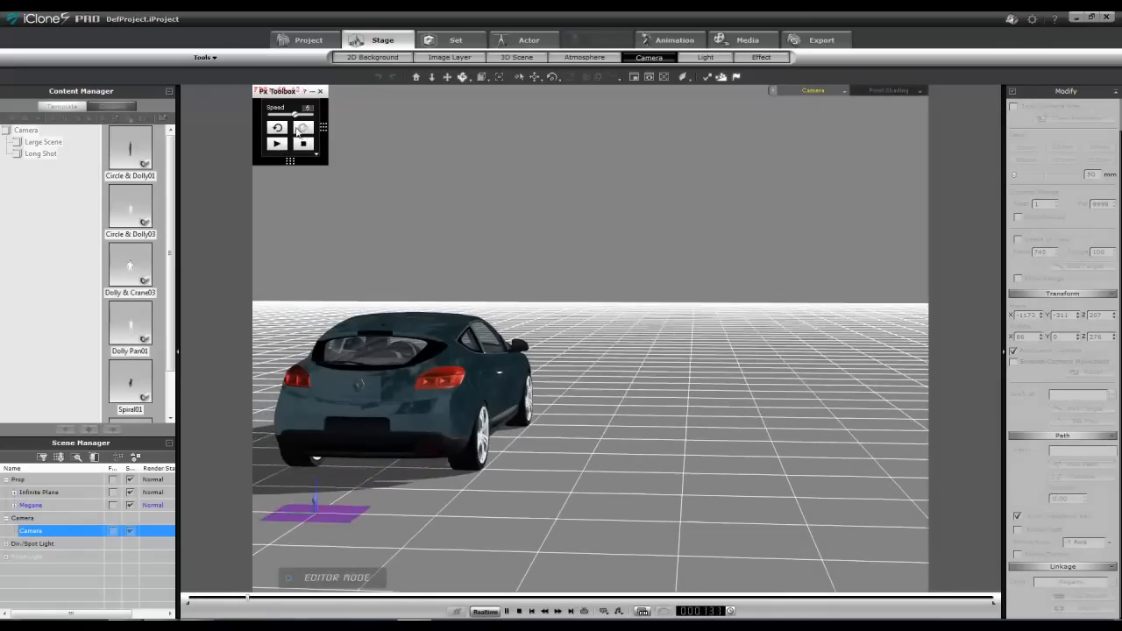
left_click_drag(295, 114, 304, 117)
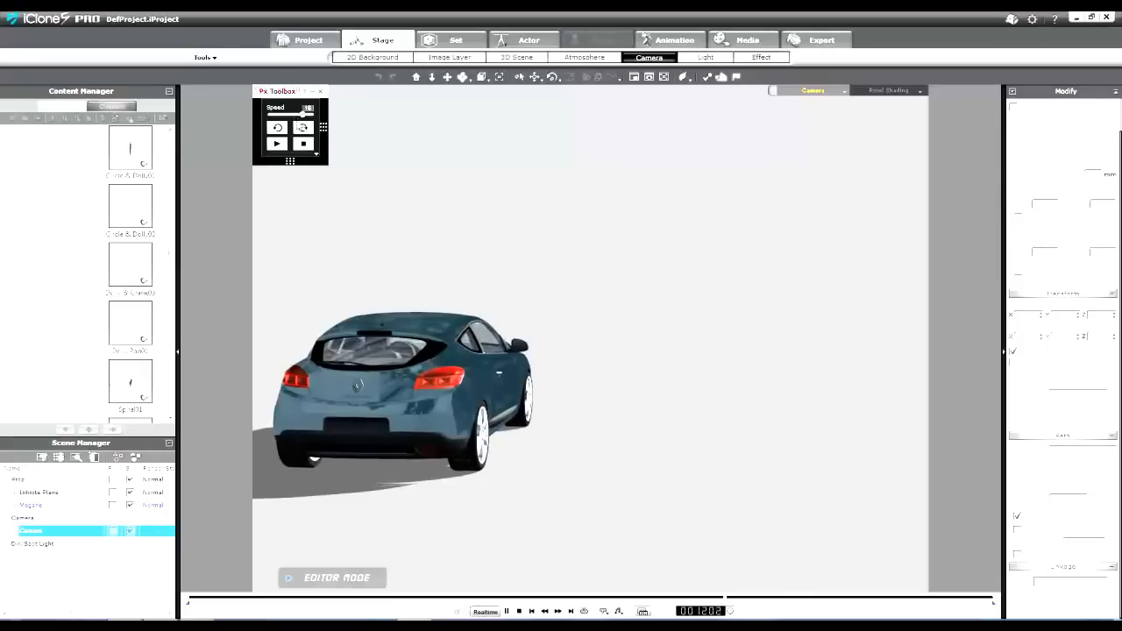
left_click_drag(305, 115, 283, 116)
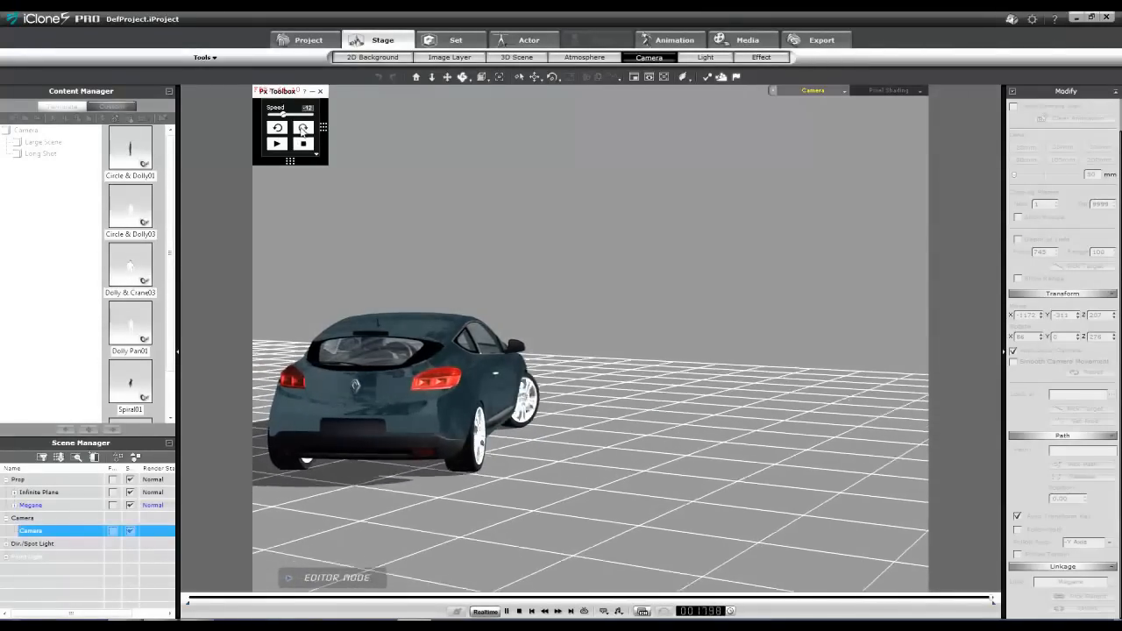
left_click(302, 131)
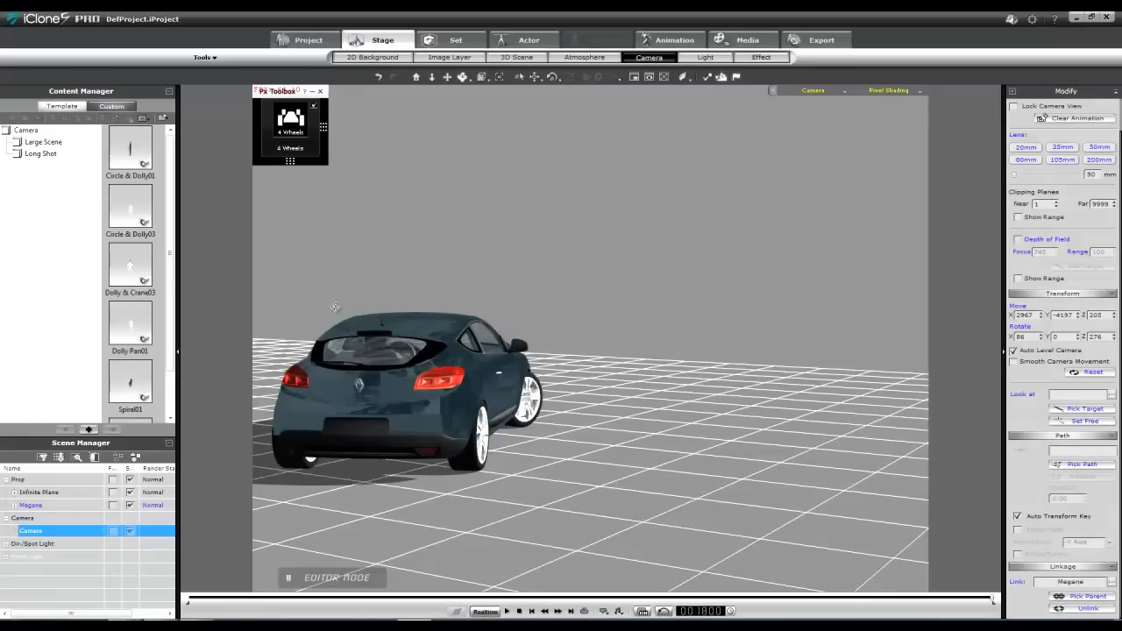
Set the project's animation length to 20000 frames and return playback to the first frame.
left_click(731, 612)
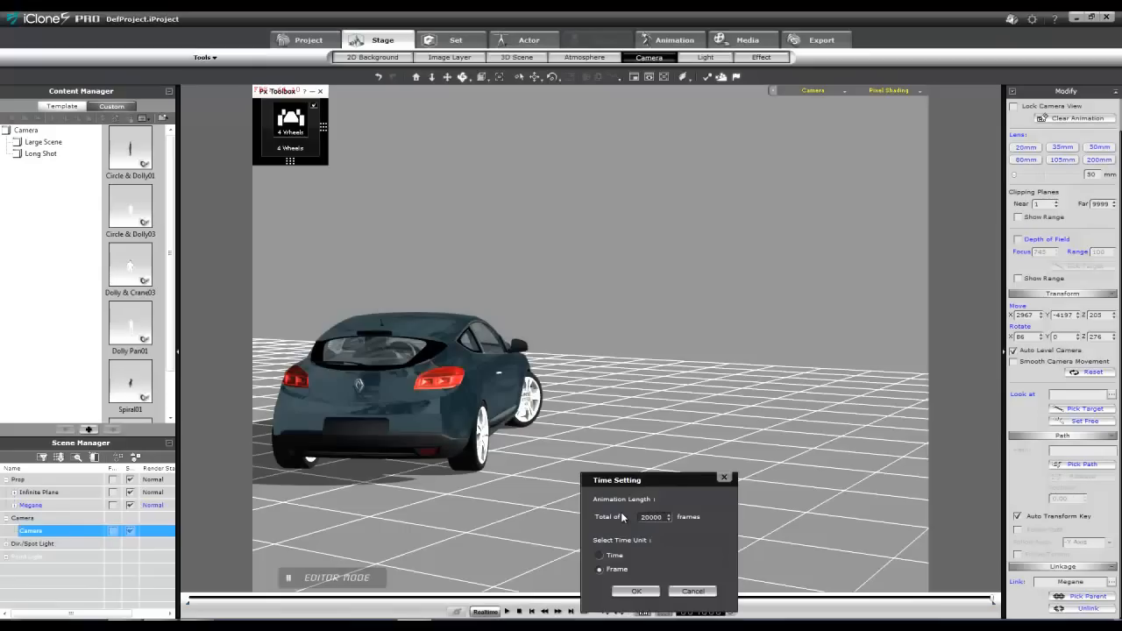
left_click(626, 592)
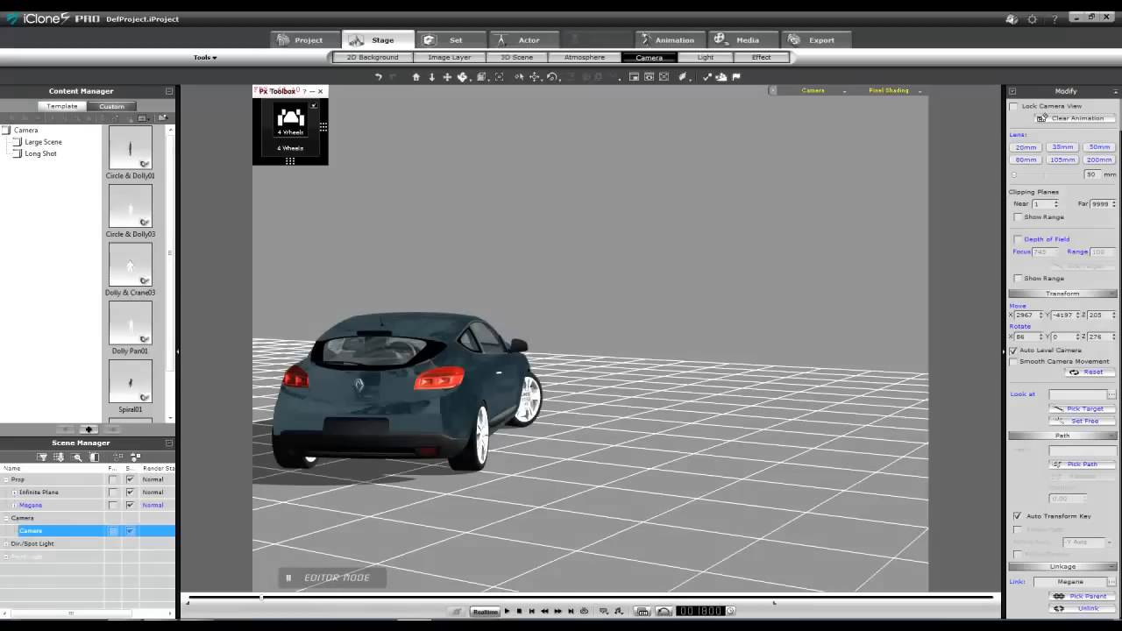
left_click(996, 602)
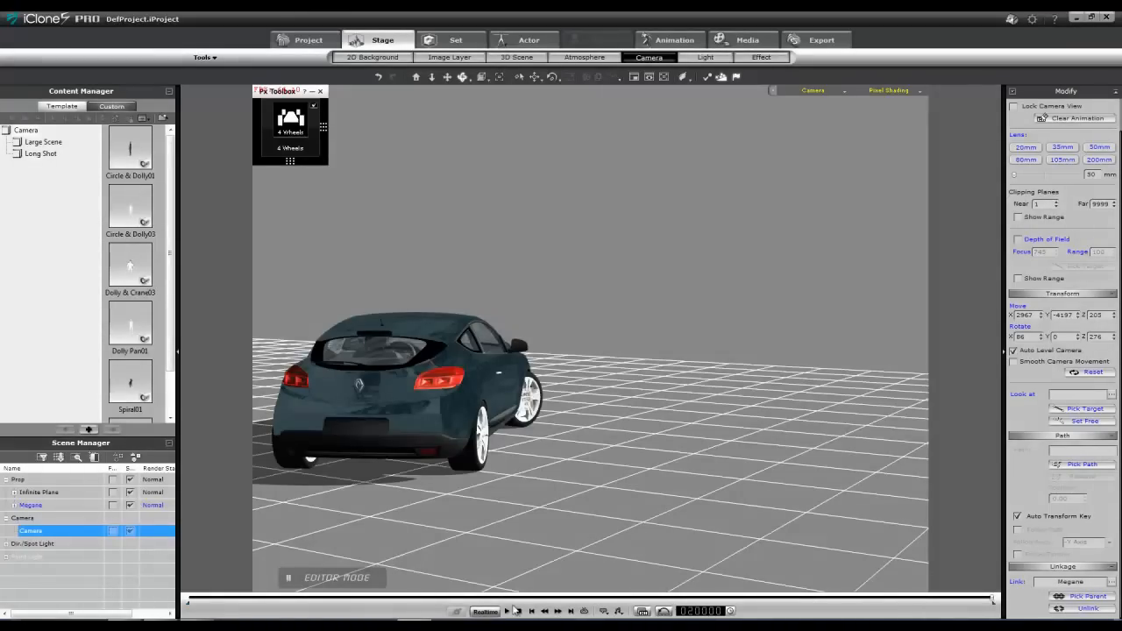
left_click(531, 611)
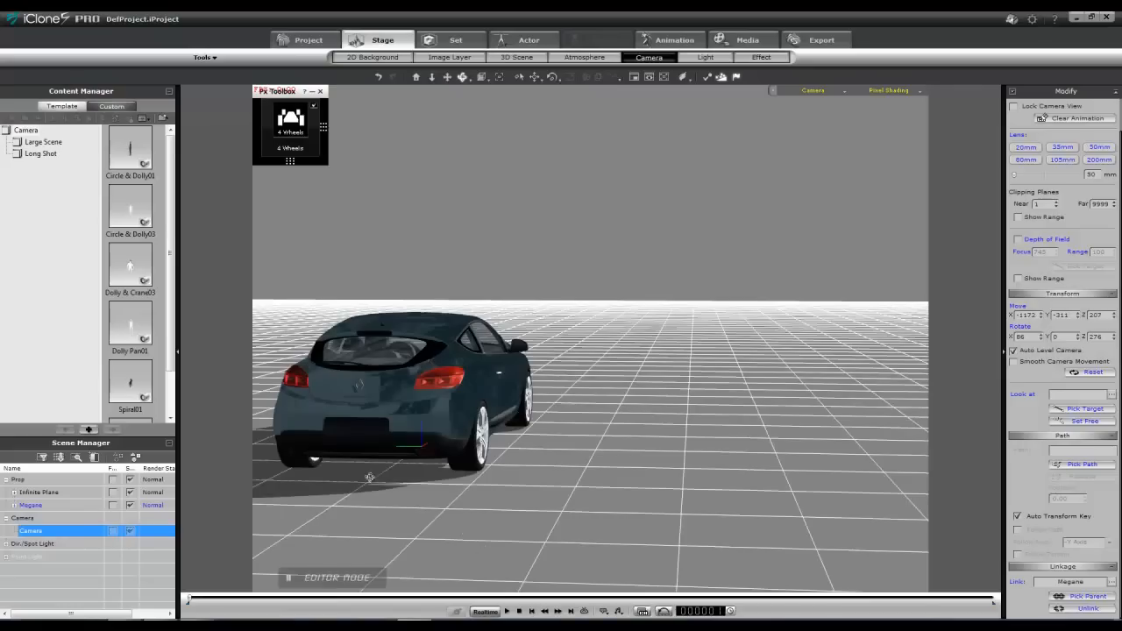
mouse_move(301, 155)
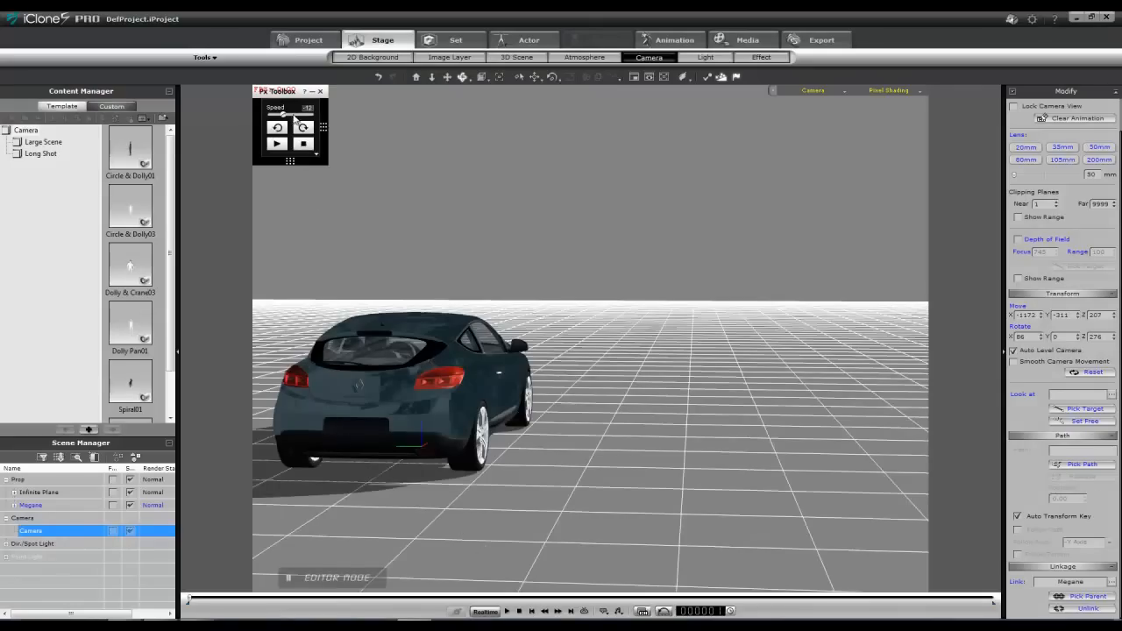
Test-drive the Megane forward at speed 12 and check the Max Speed setting in the toolbox's advanced options.
left_click_drag(282, 116, 305, 117)
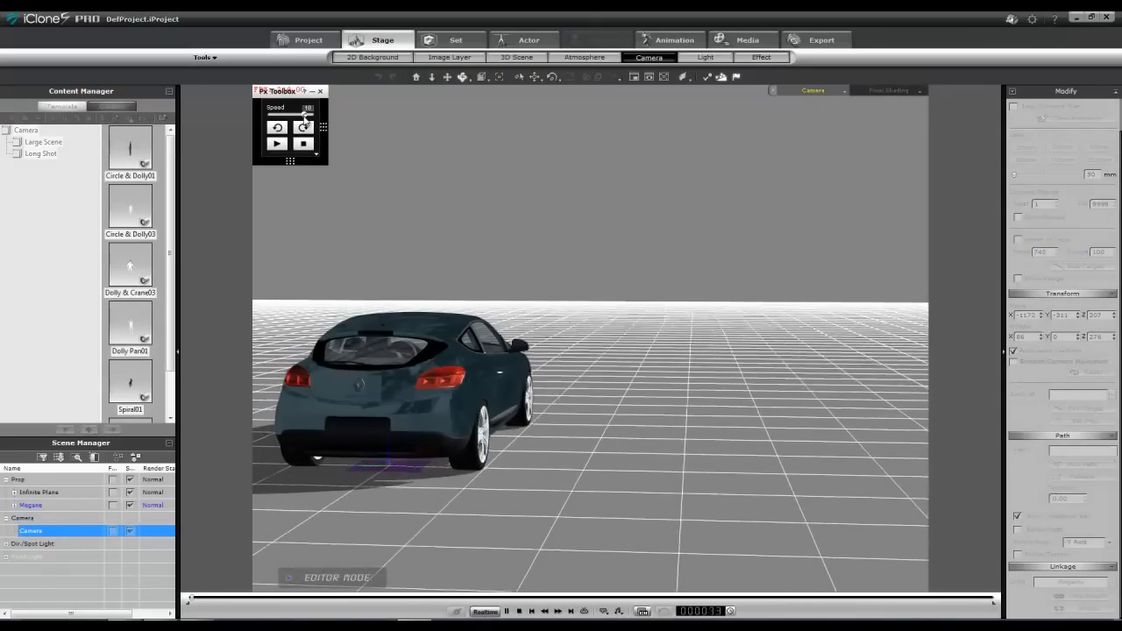
left_click_drag(303, 117, 301, 117)
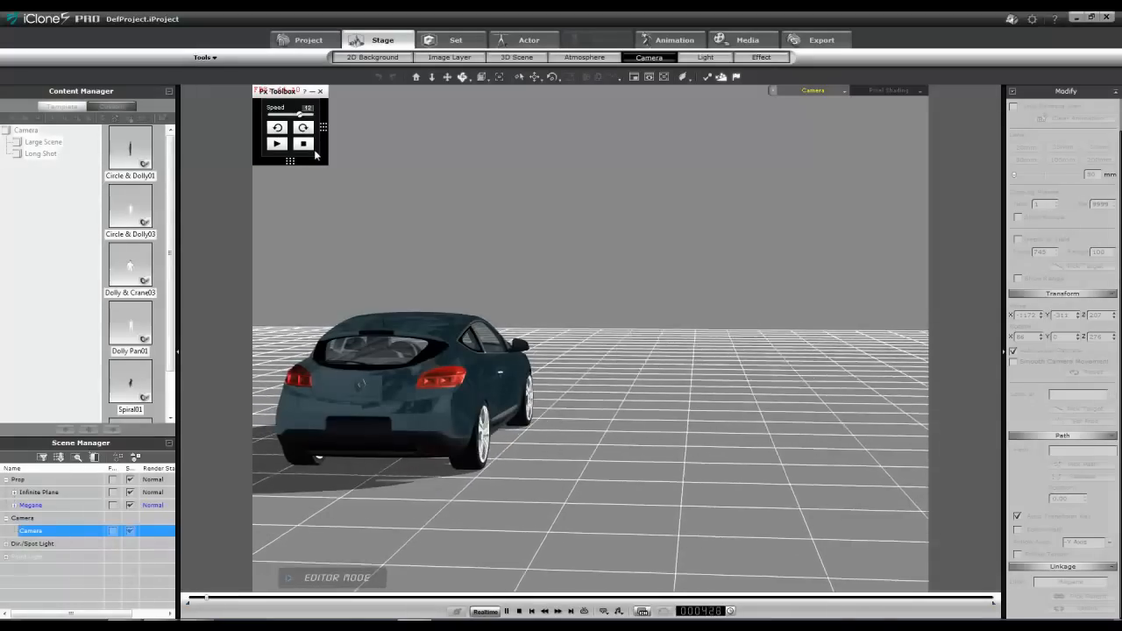
left_click(317, 157)
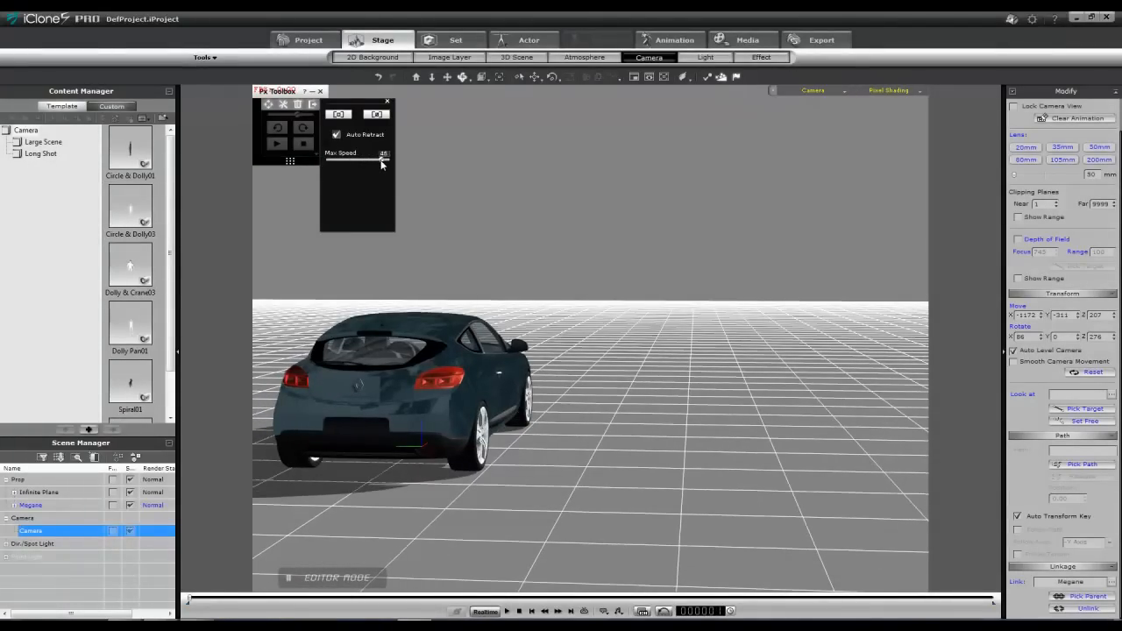
left_click(390, 102)
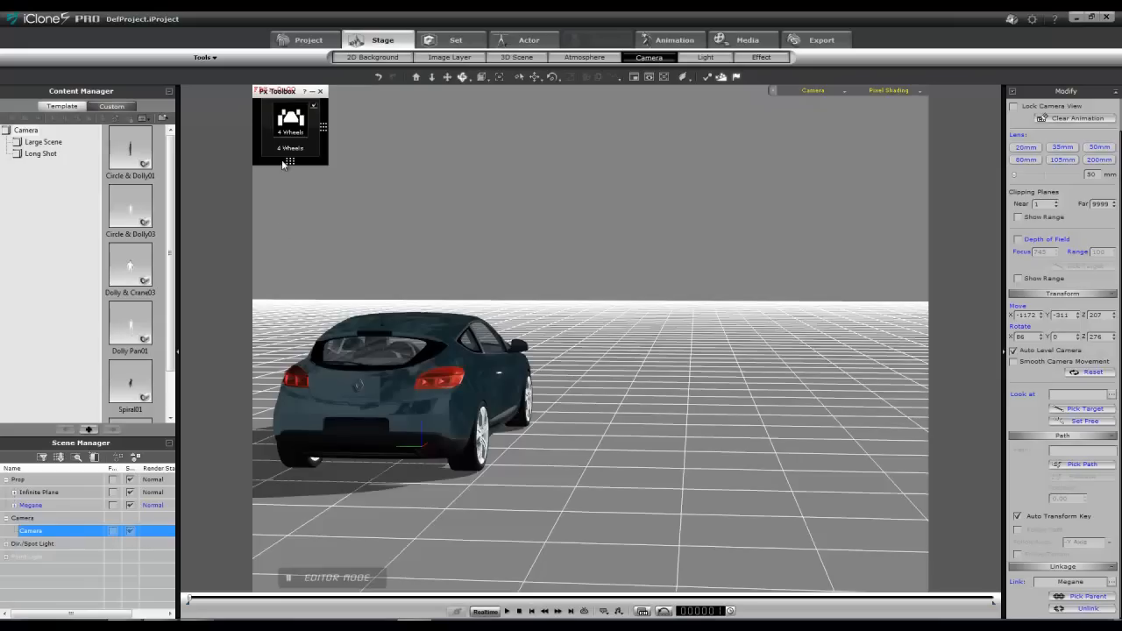
Test-drive the Megane at speeds 12, 2 and 14 while steering clockwise and counterclockwise, and return playback to the first frame.
mouse_move(286, 151)
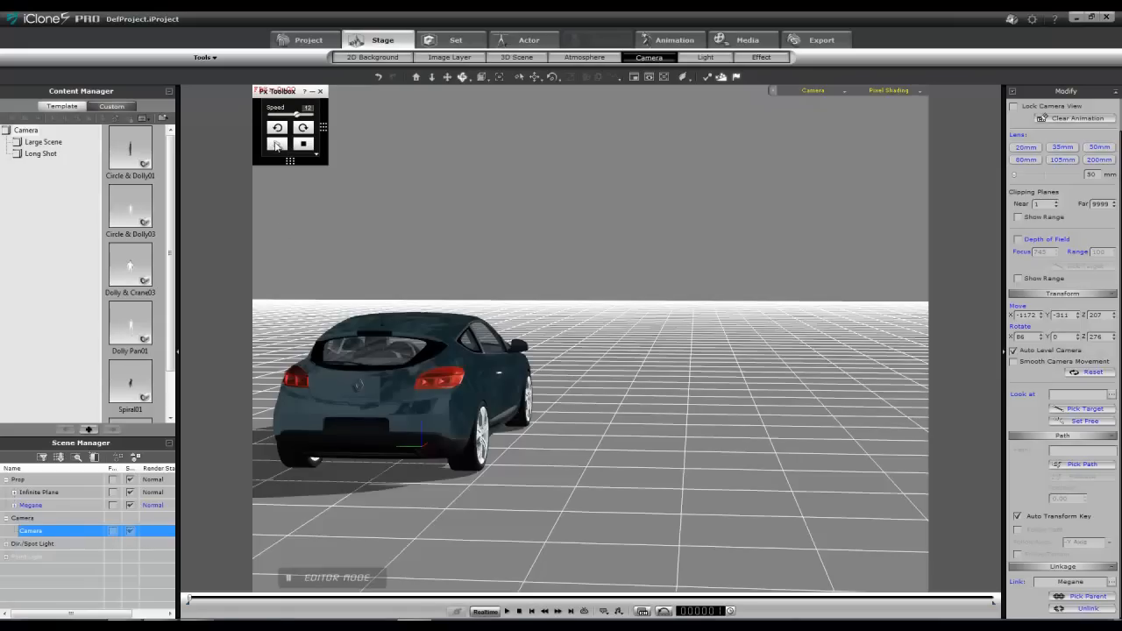
left_click(276, 145)
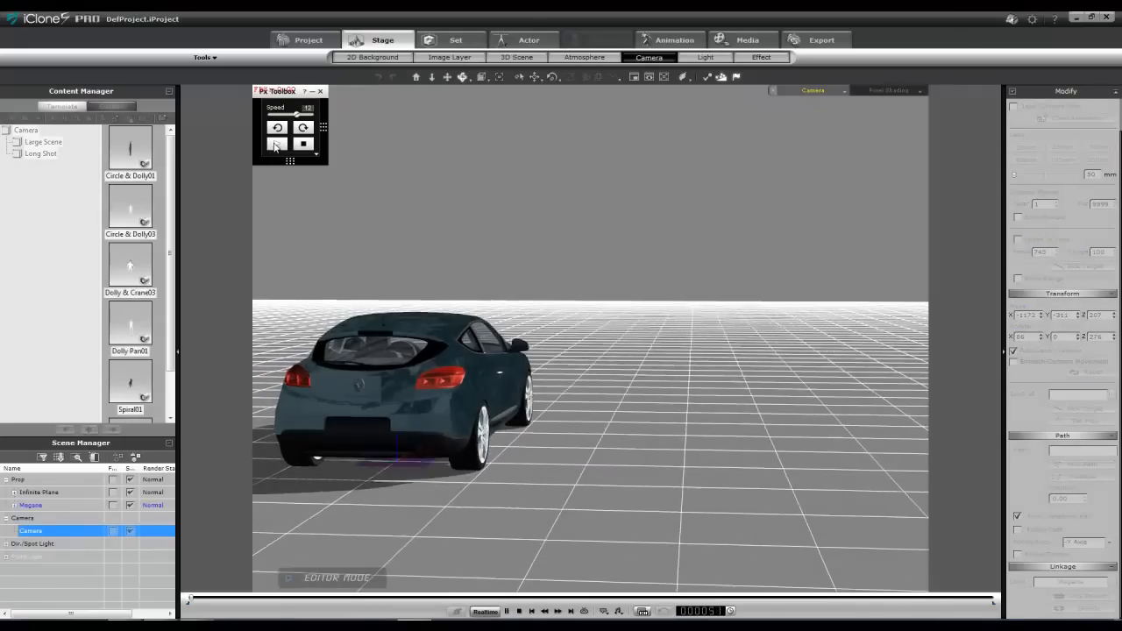
mouse_move(297, 112)
left_mouse_down()
mouse_move(311, 117)
mouse_move(293, 116)
left_mouse_up()
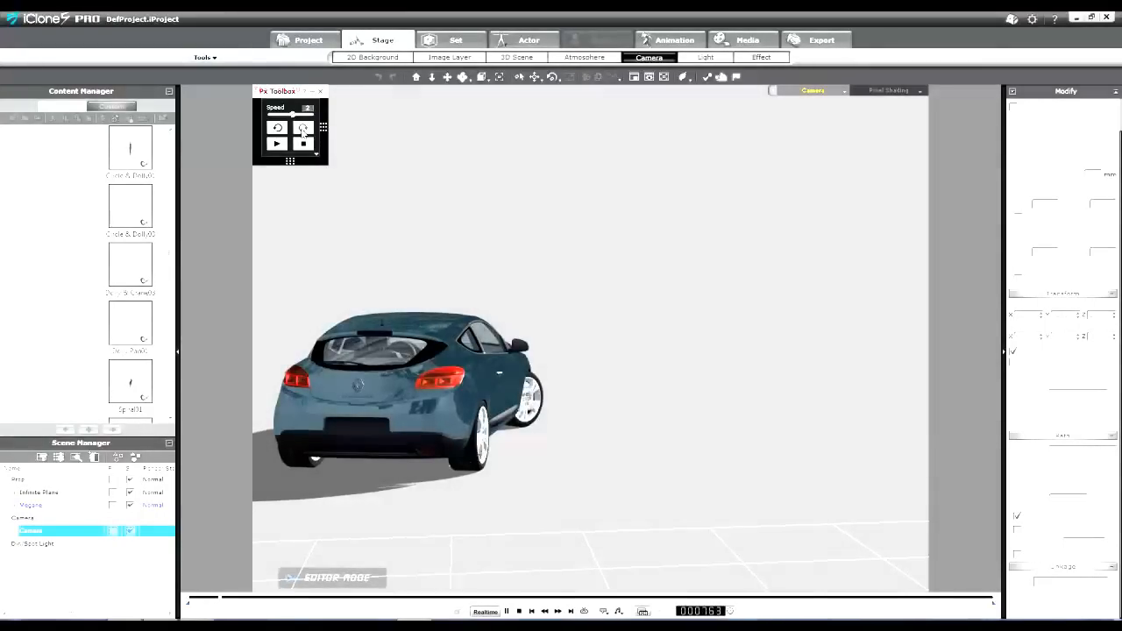
left_click_drag(292, 115, 301, 117)
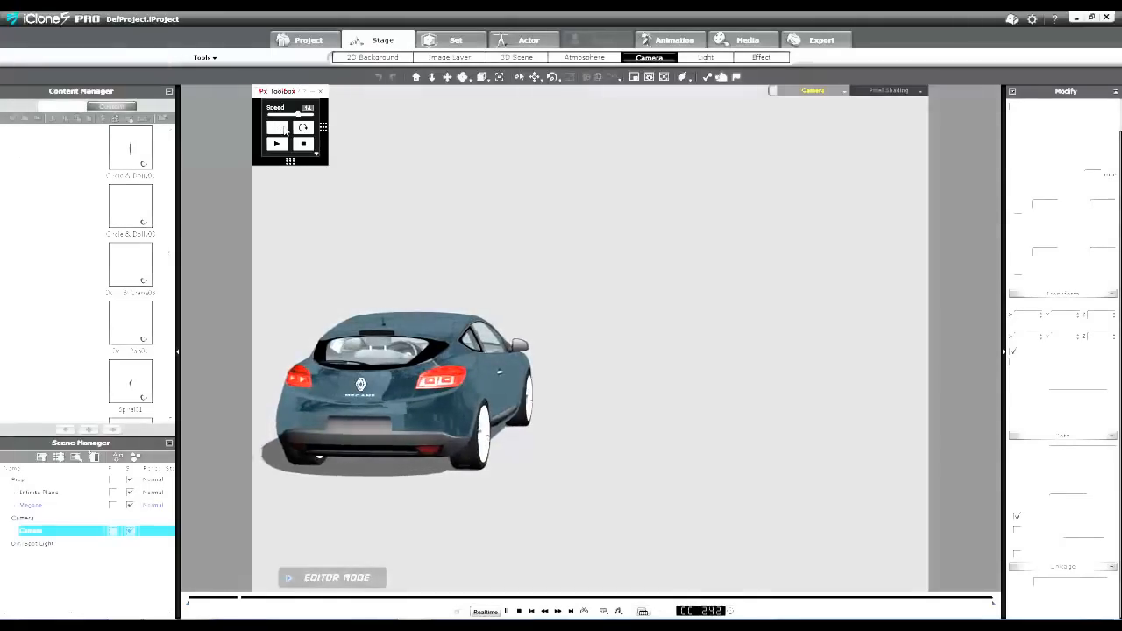
left_click(280, 147)
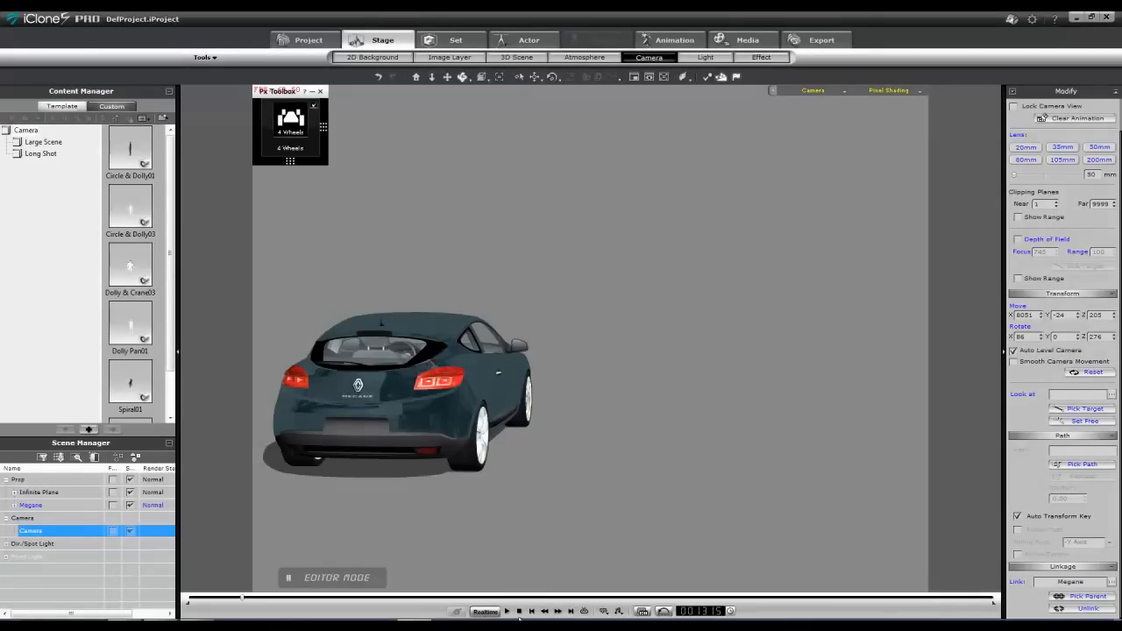
left_click(519, 612)
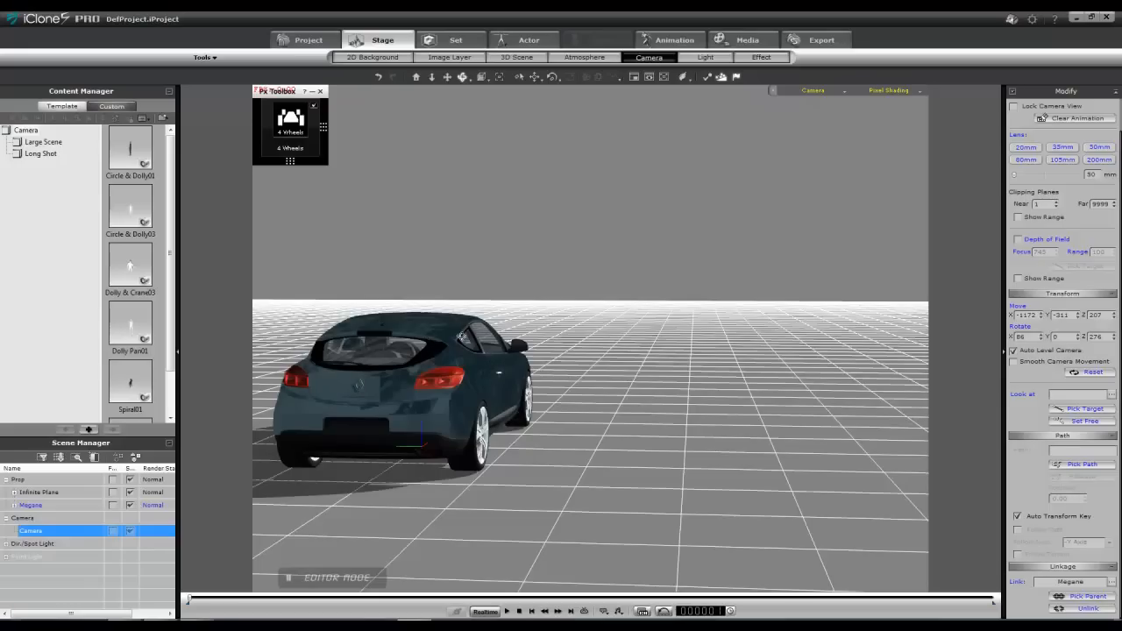
mouse_move(312, 156)
right_click(453, 401)
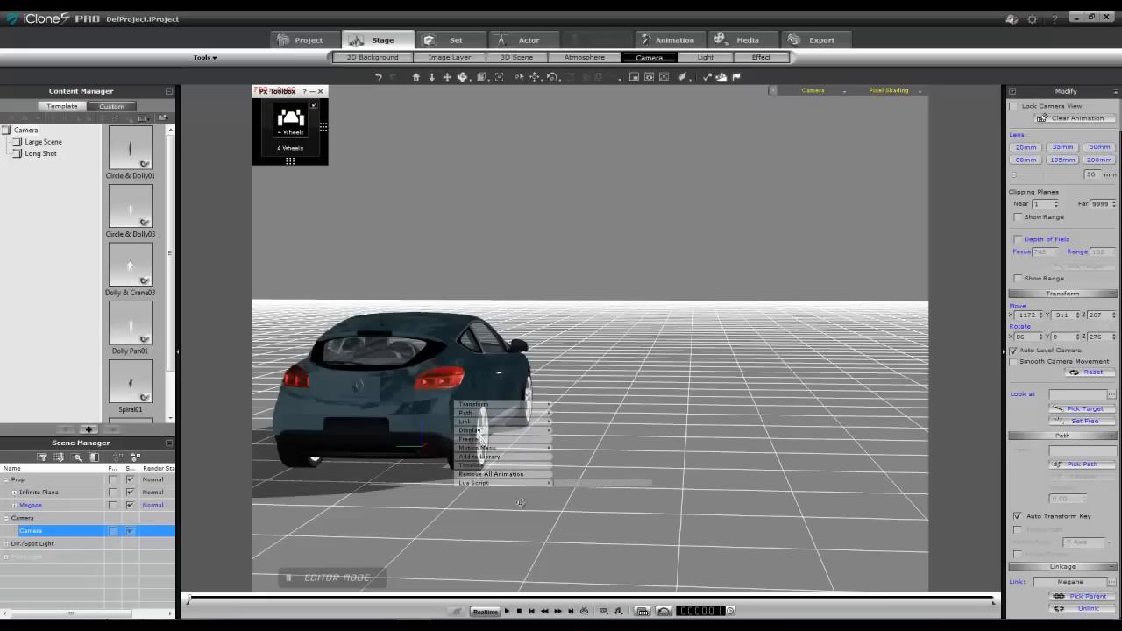
left_click(630, 321)
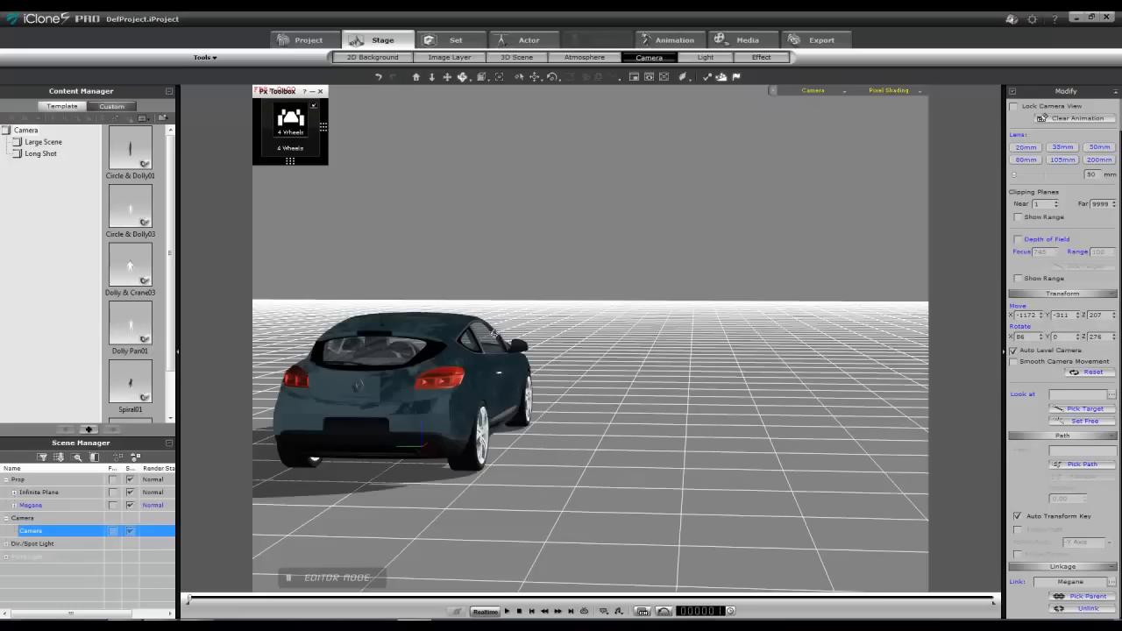